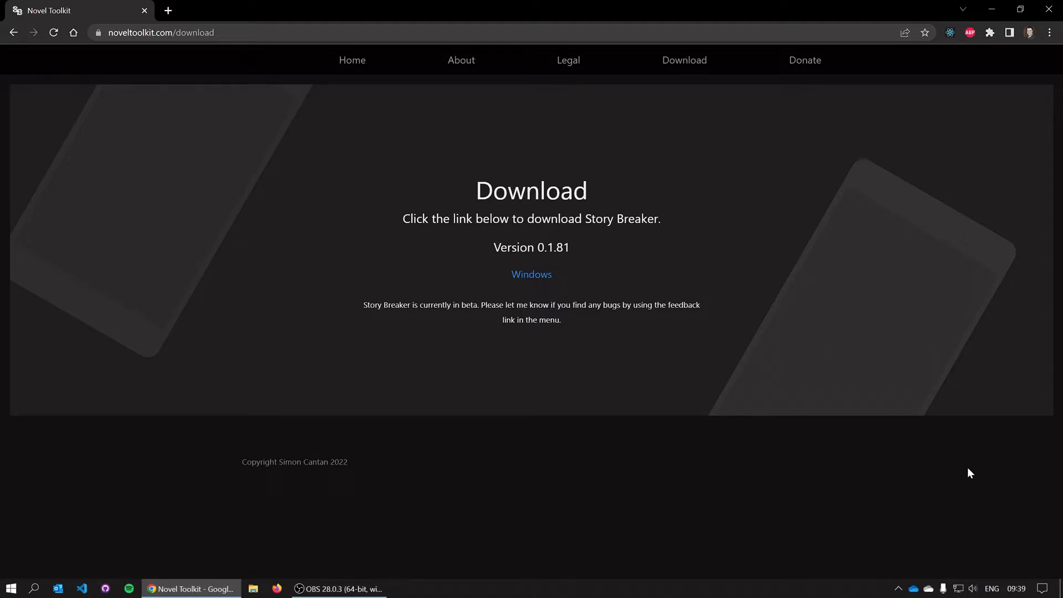
Download the Windows version of Story Breaker and run its installer despite the SmartScreen block.
{"action": "left_click", "coordinate": [536, 277]}
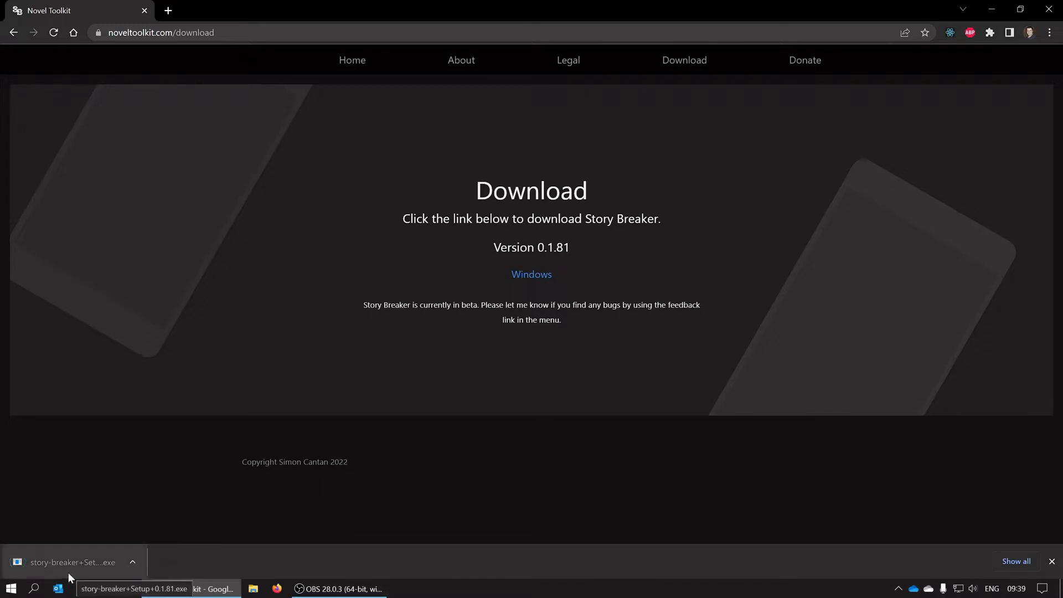
{"action": "left_click", "coordinate": [133, 563]}
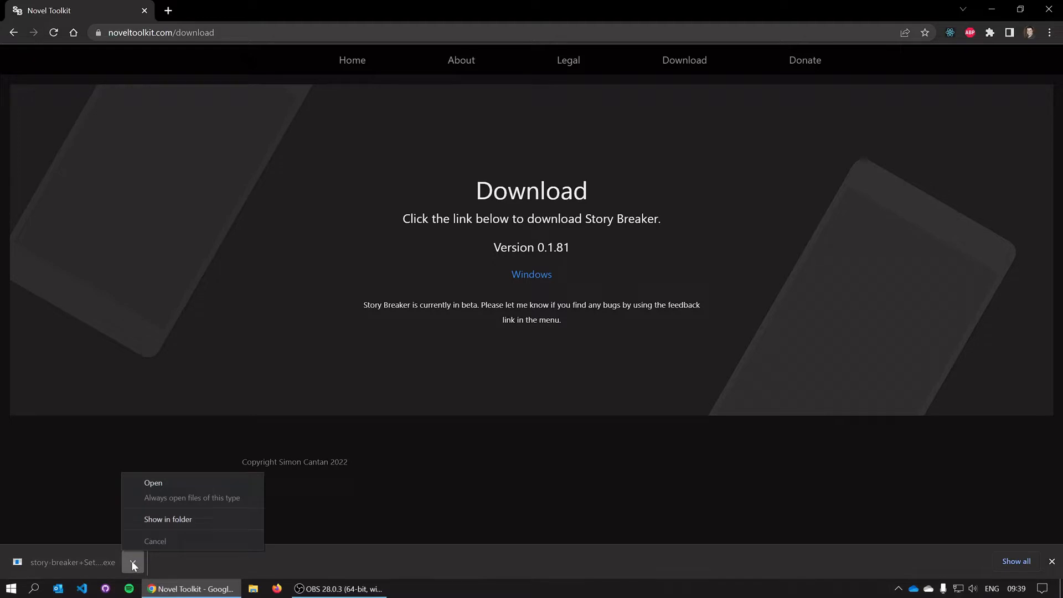
{"action": "left_click", "coordinate": [158, 484]}
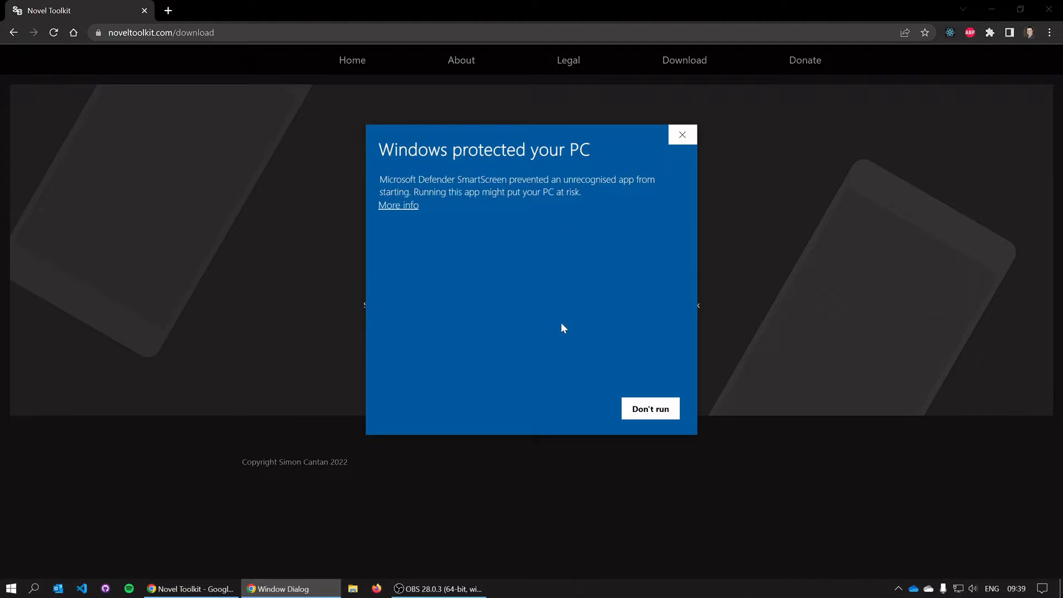
{"action": "left_click", "coordinate": [388, 213]}
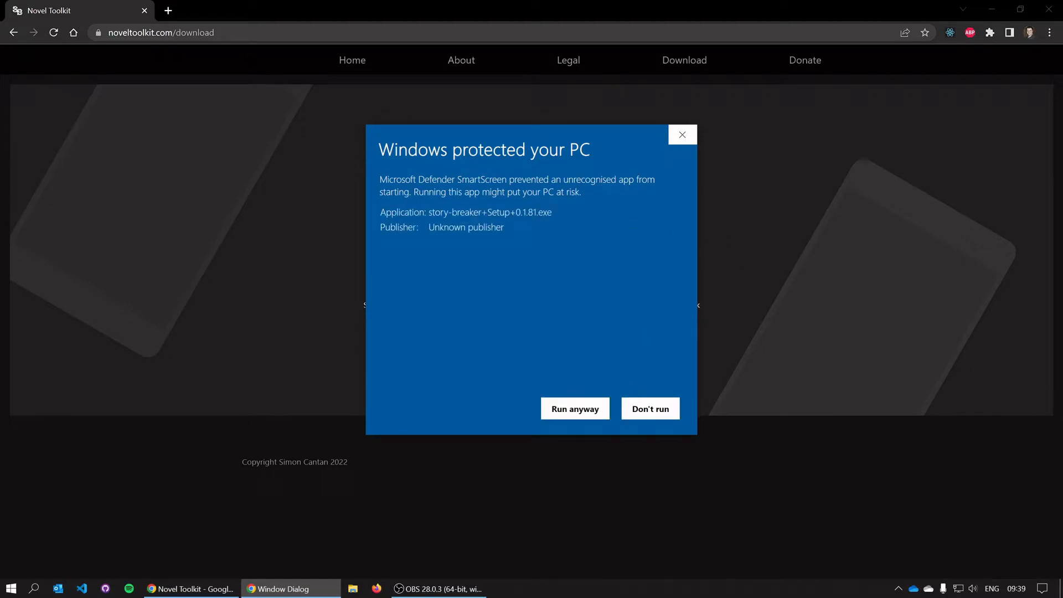
{"action": "left_click", "coordinate": [558, 410]}
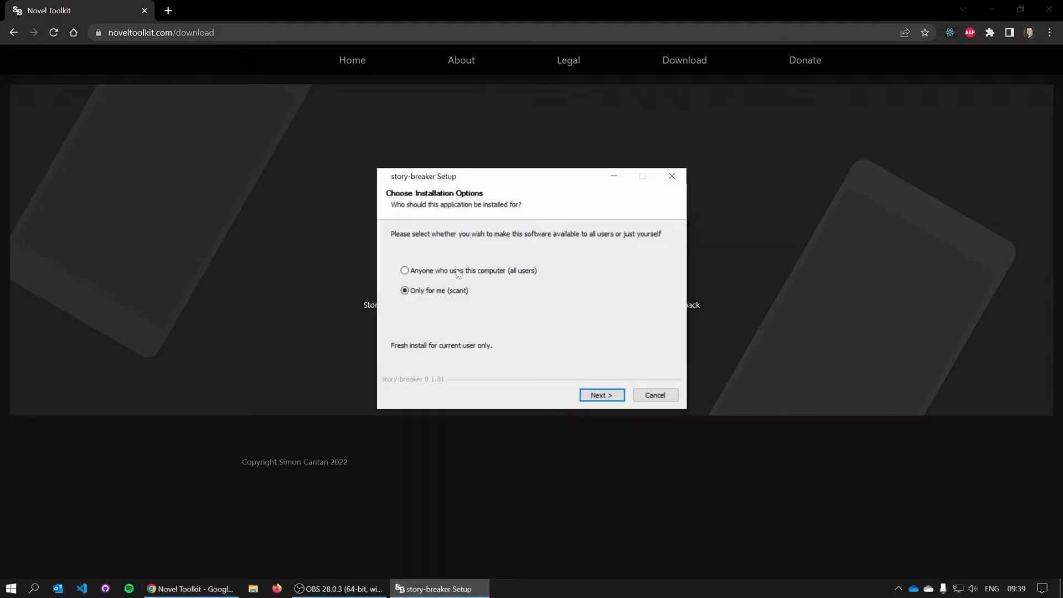
Install story-breaker only for the current user in the default destination folder and launch it on finishing.
{"action": "left_click", "coordinate": [457, 272]}
{"action": "left_click", "coordinate": [443, 292]}
{"action": "left_click", "coordinate": [595, 394]}
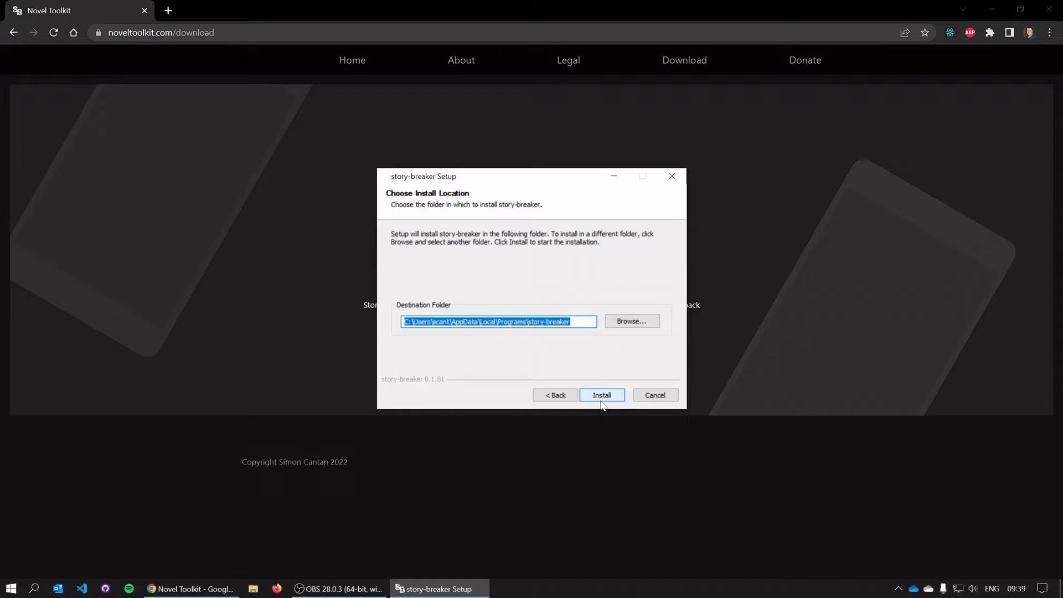
{"action": "left_click", "coordinate": [602, 401]}
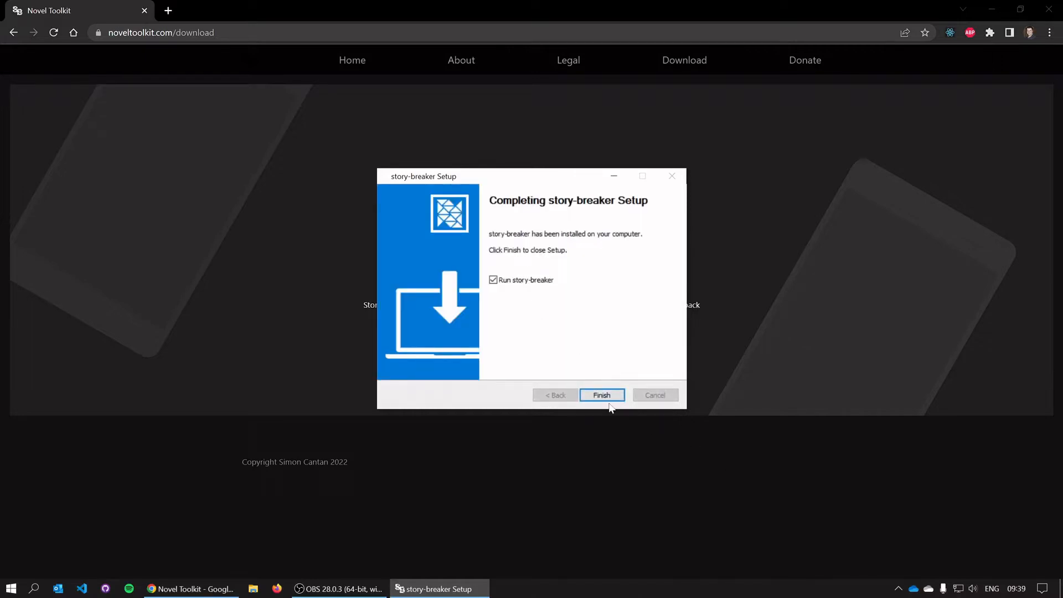
{"action": "left_click", "coordinate": [609, 400]}
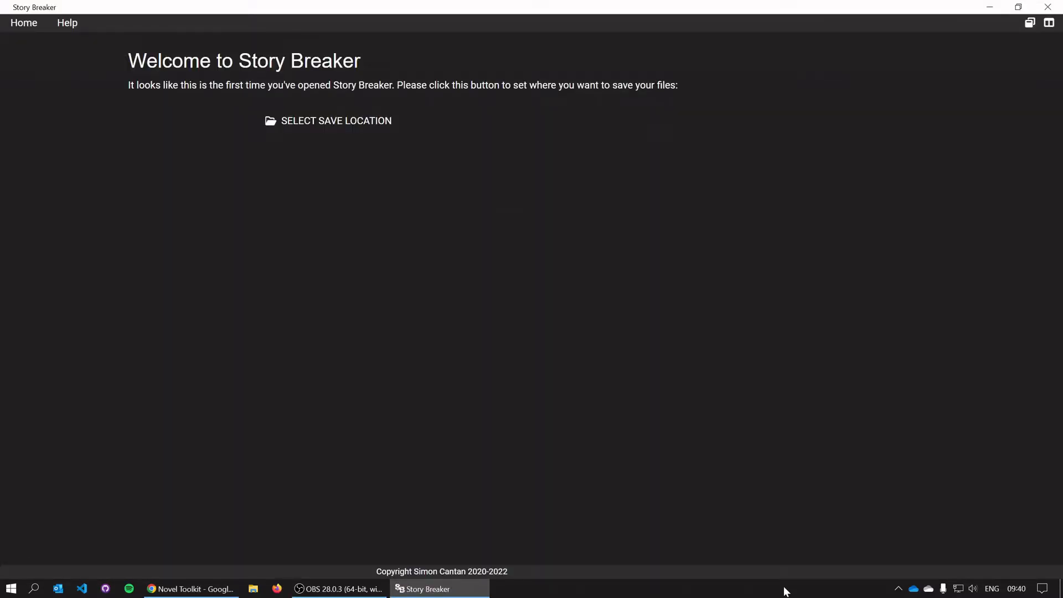
Create a folder named Demo in My Drive on Google Drive (G:) and set it as the save location.
{"action": "left_click", "coordinate": [352, 127]}
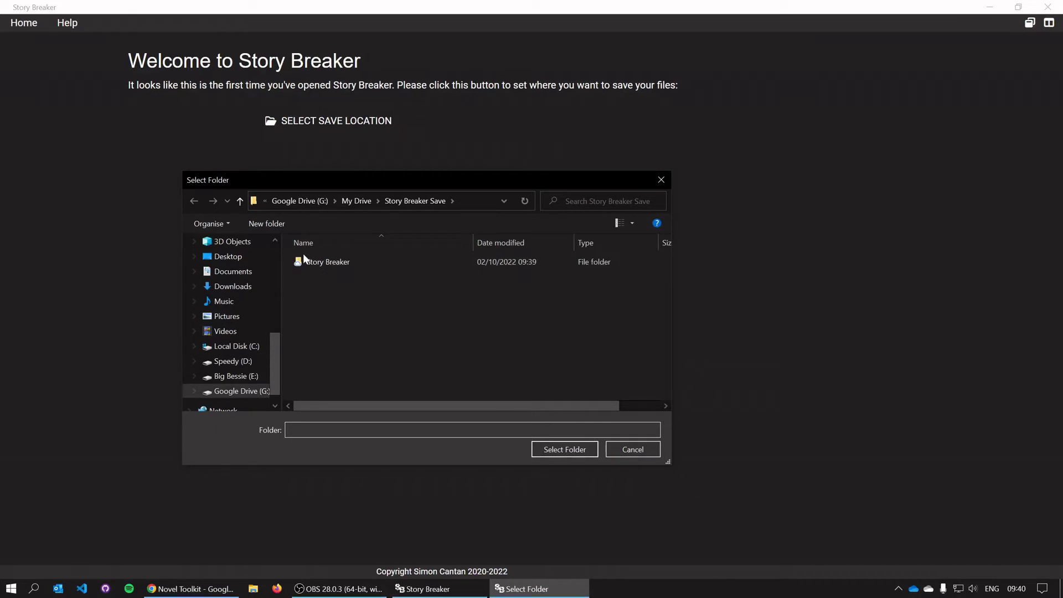
{"action": "left_click", "coordinate": [361, 202]}
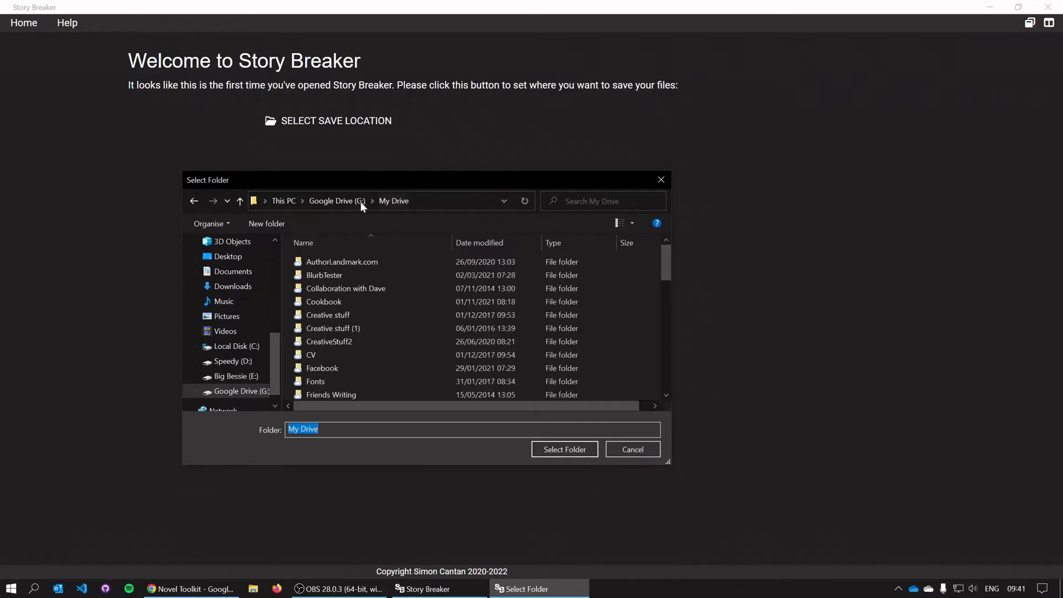
{"action": "left_click", "coordinate": [259, 222]}
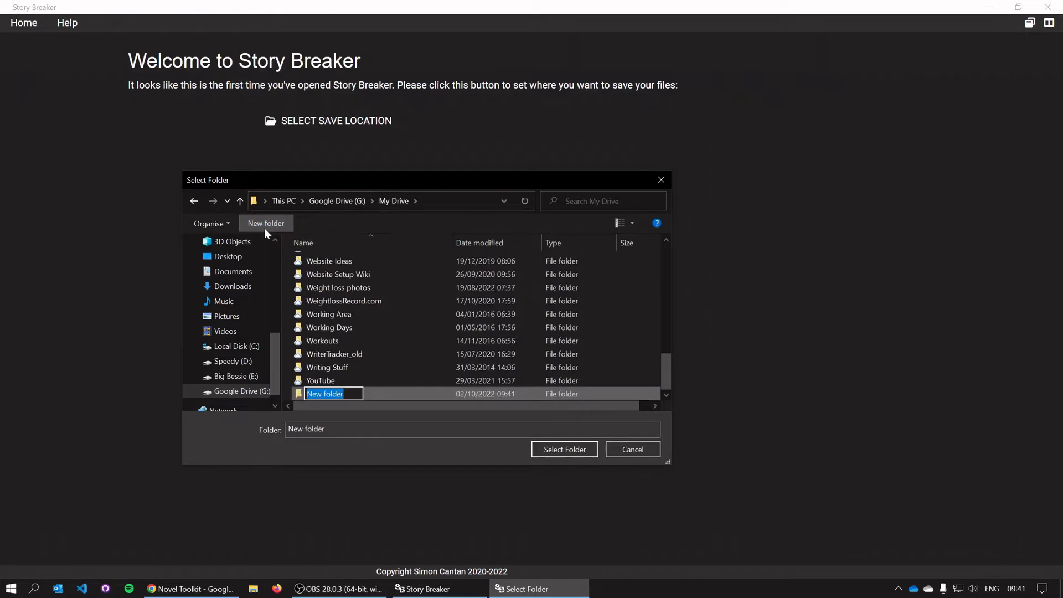
{"action": "type", "text": "Demo"}
{"action": "key", "text": "Return"}
{"action": "key", "text": "Return"}
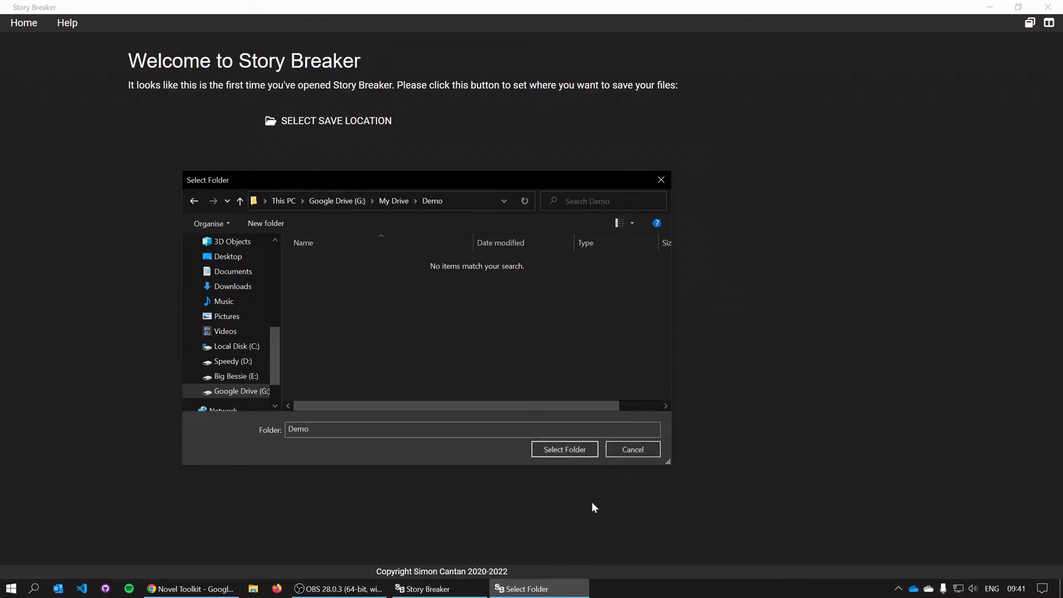
{"action": "left_click", "coordinate": [563, 454]}
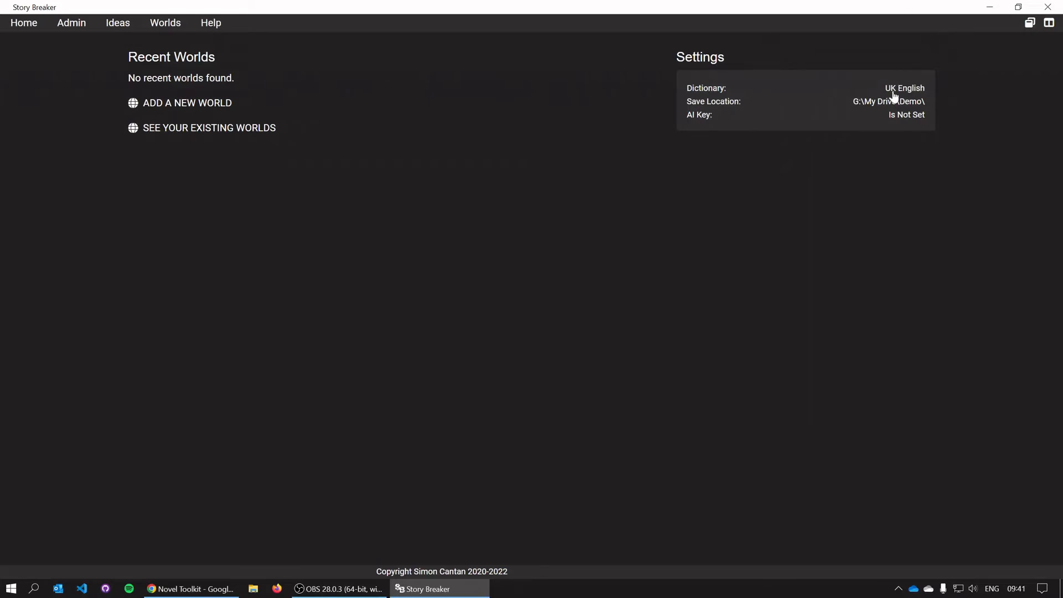
Look at the available dictionaries from the settings and return to the home page.
{"action": "left_click", "coordinate": [913, 90]}
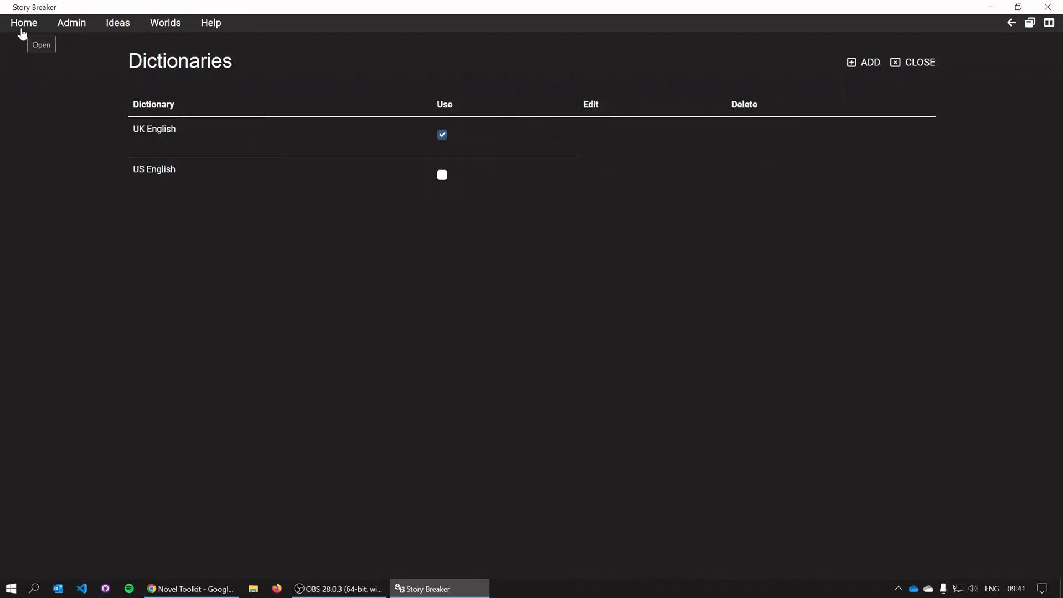
{"action": "left_click", "coordinate": [24, 29]}
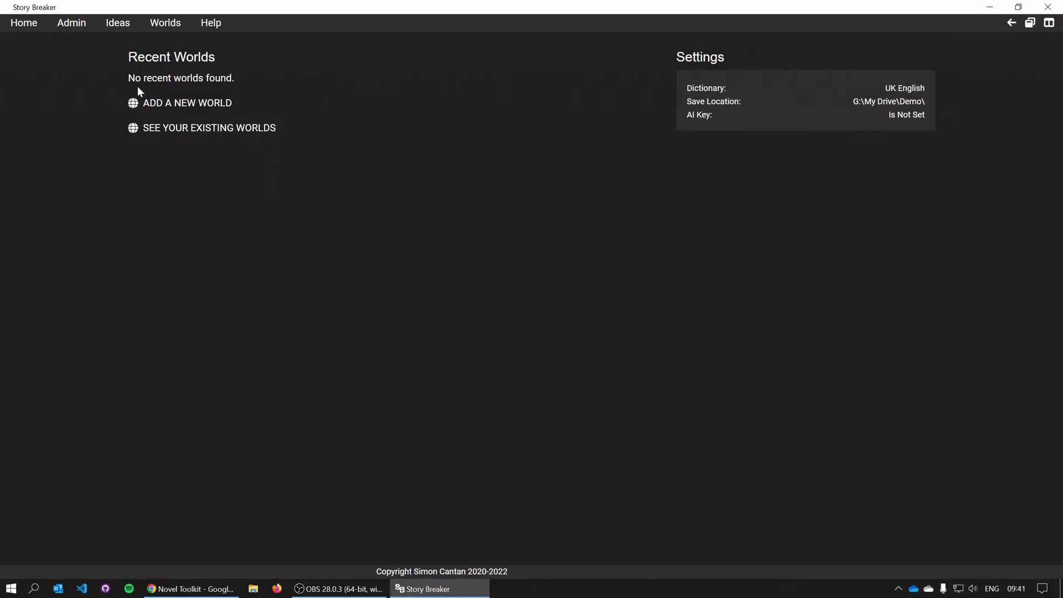
Add a new world named "Demo World" and close its details page.
{"action": "left_click", "coordinate": [200, 106]}
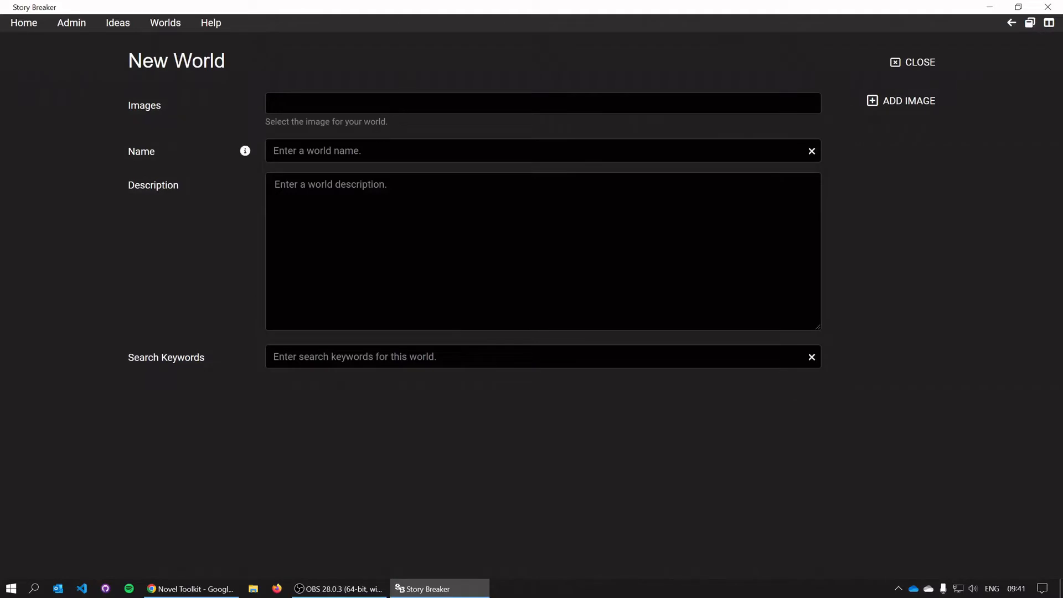
{"action": "left_click", "coordinate": [388, 151]}
{"action": "type", "text": "Demo World"}
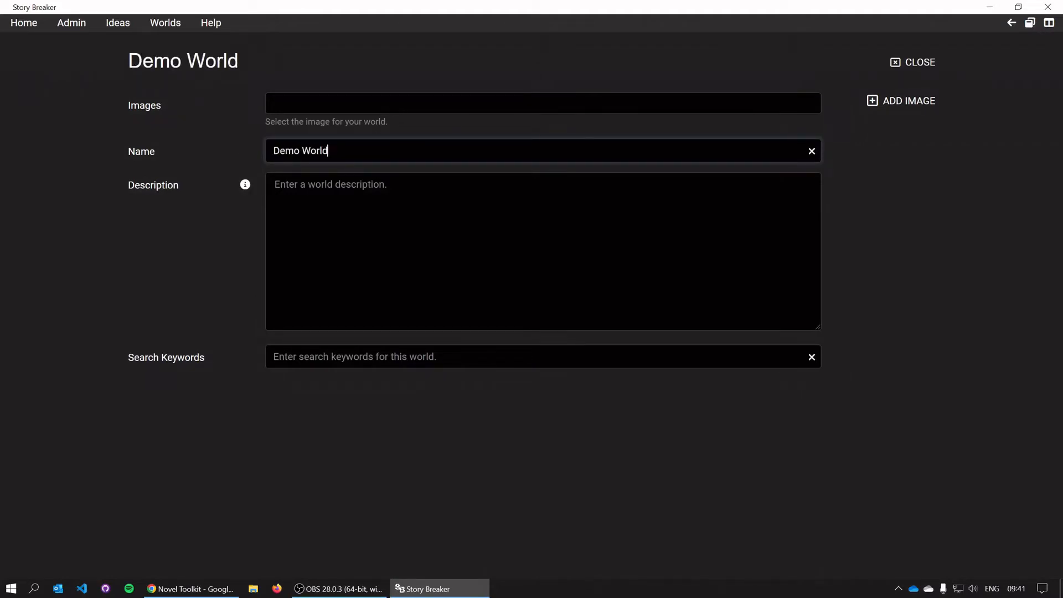
{"action": "key", "text": "Tab"}
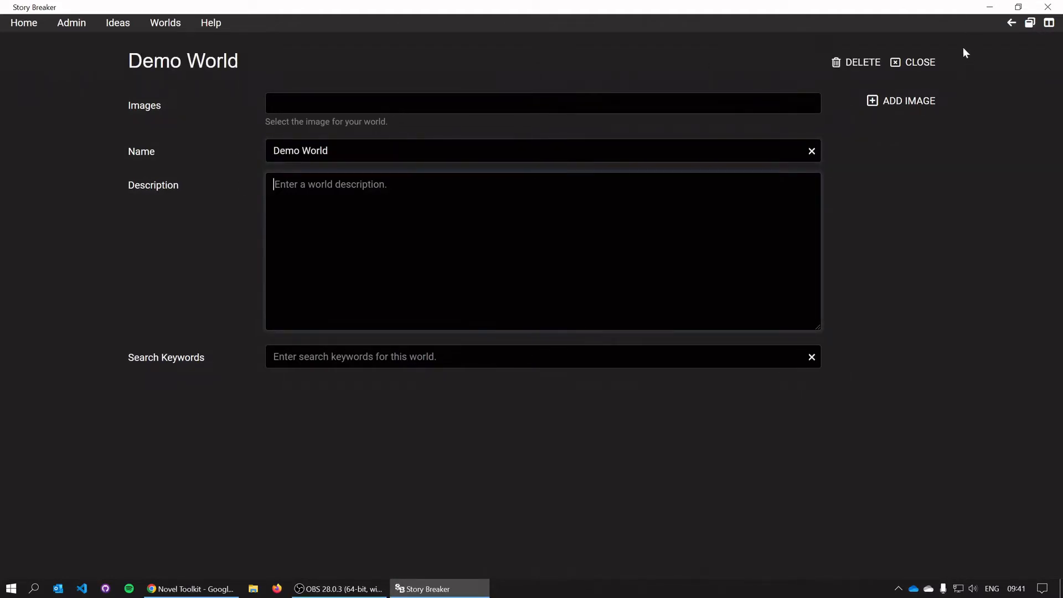
{"action": "left_click", "coordinate": [913, 63]}
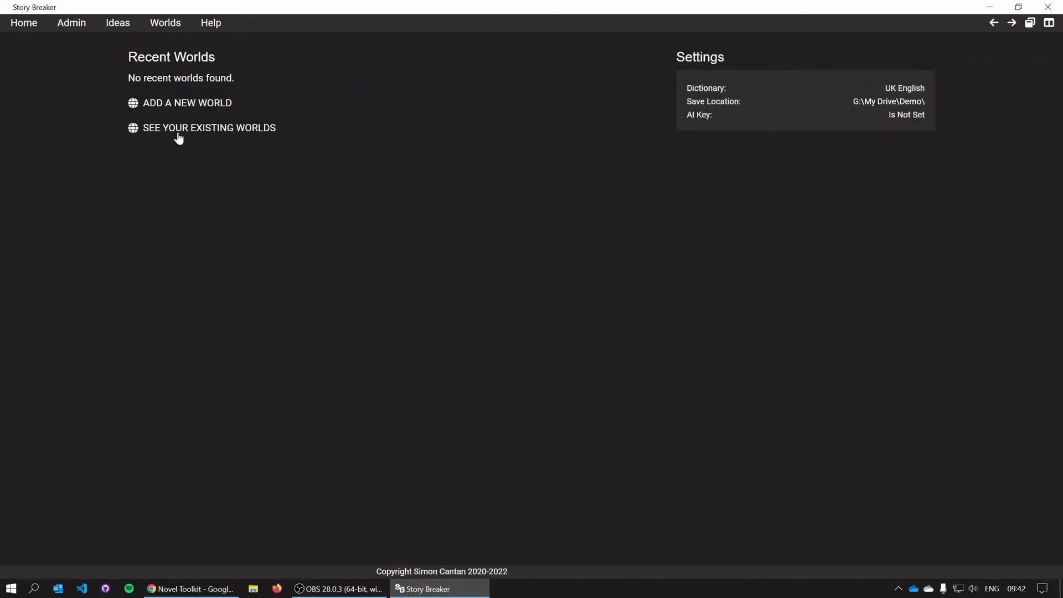
Enter "This is a demo world." as the description in Demo World's summary details and close them.
{"action": "left_click", "coordinate": [226, 129]}
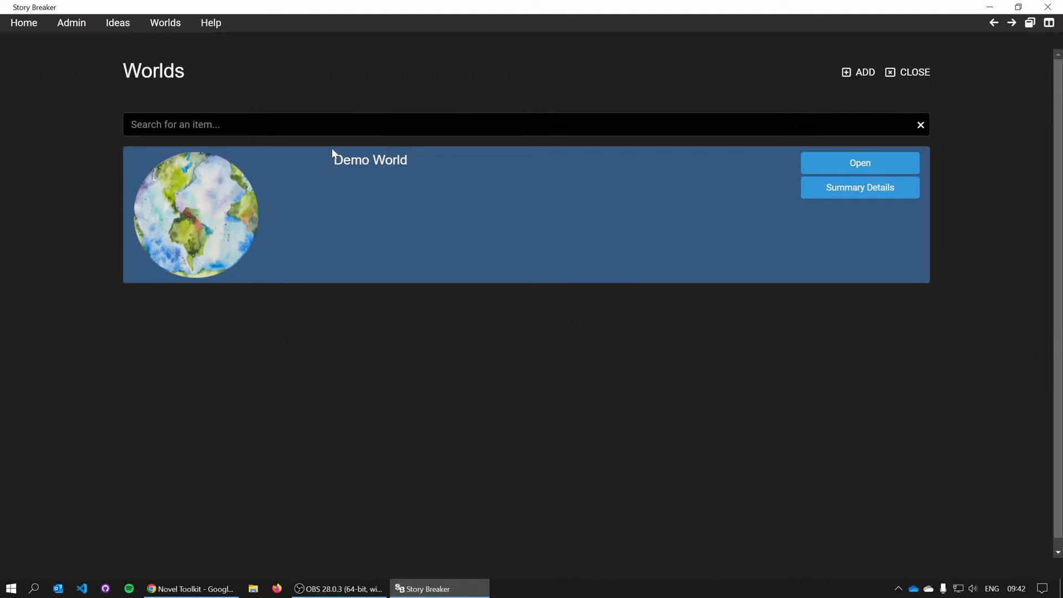
{"action": "left_click", "coordinate": [871, 195]}
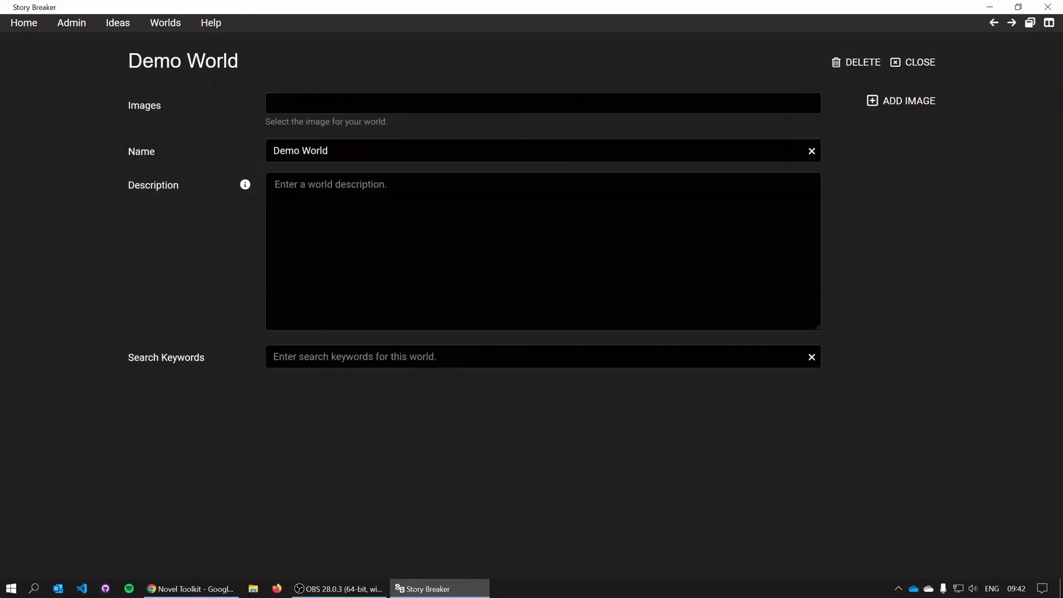
{"action": "left_click", "coordinate": [283, 192]}
{"action": "type", "text": "This is"}
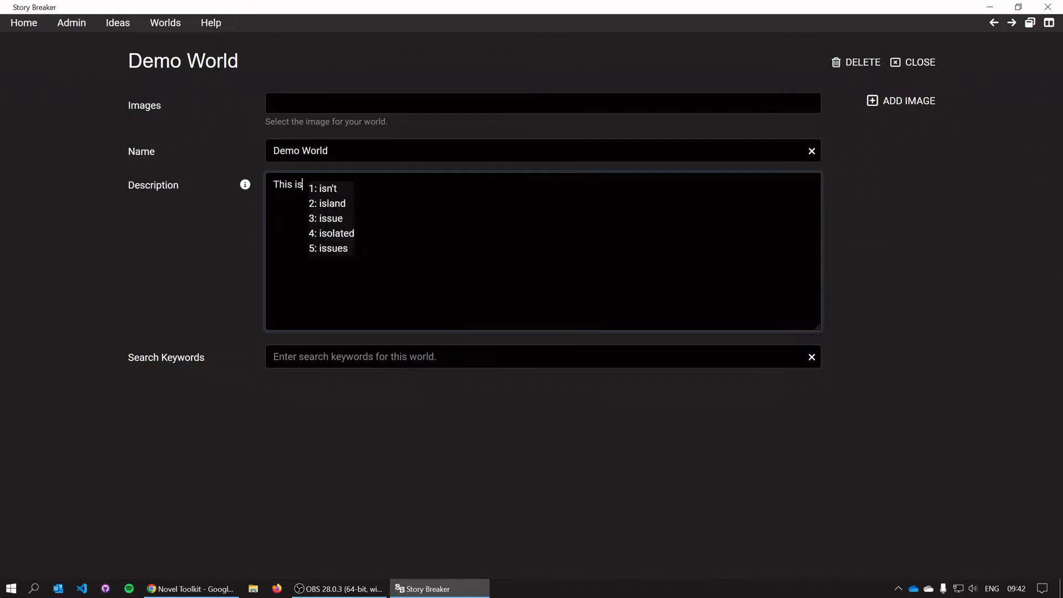
{"action": "type", "text": " a demo world."}
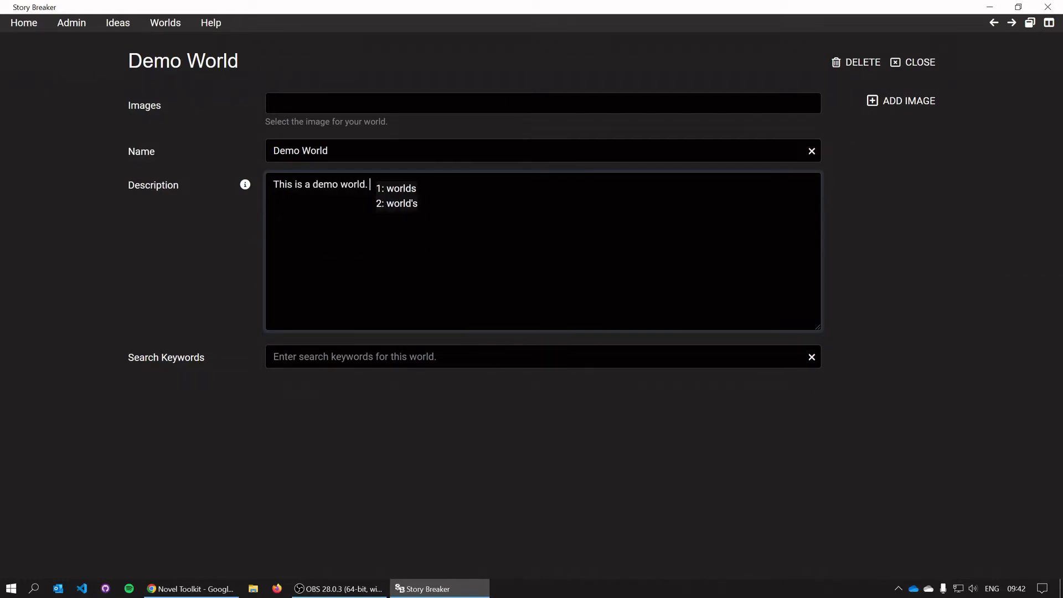
{"action": "left_click", "coordinate": [928, 63]}
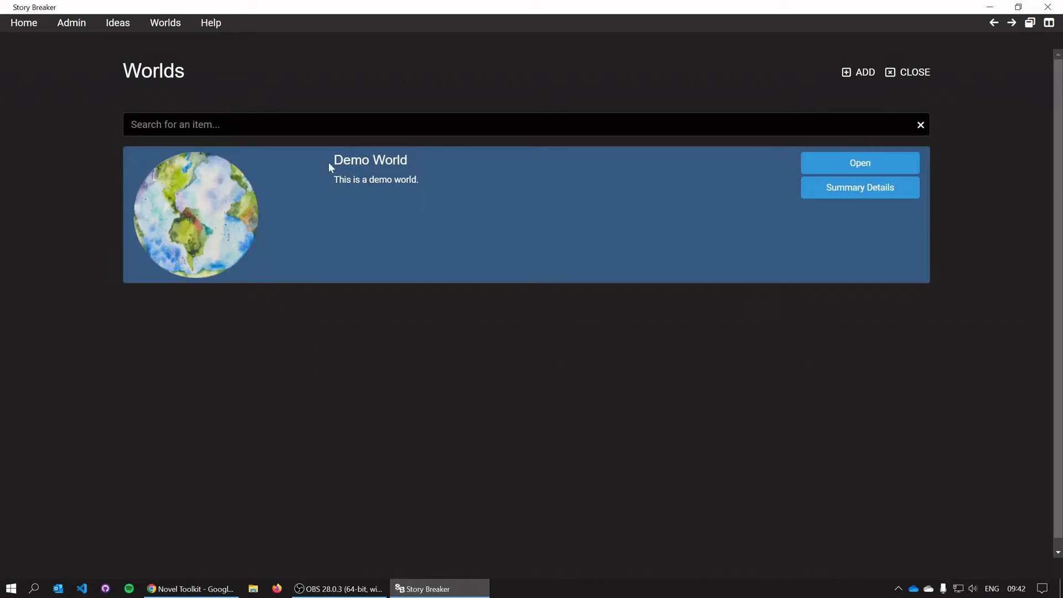
Open Demo World and add a new brainstorm with the question "What is Demo World?".
{"action": "left_click", "coordinate": [885, 160]}
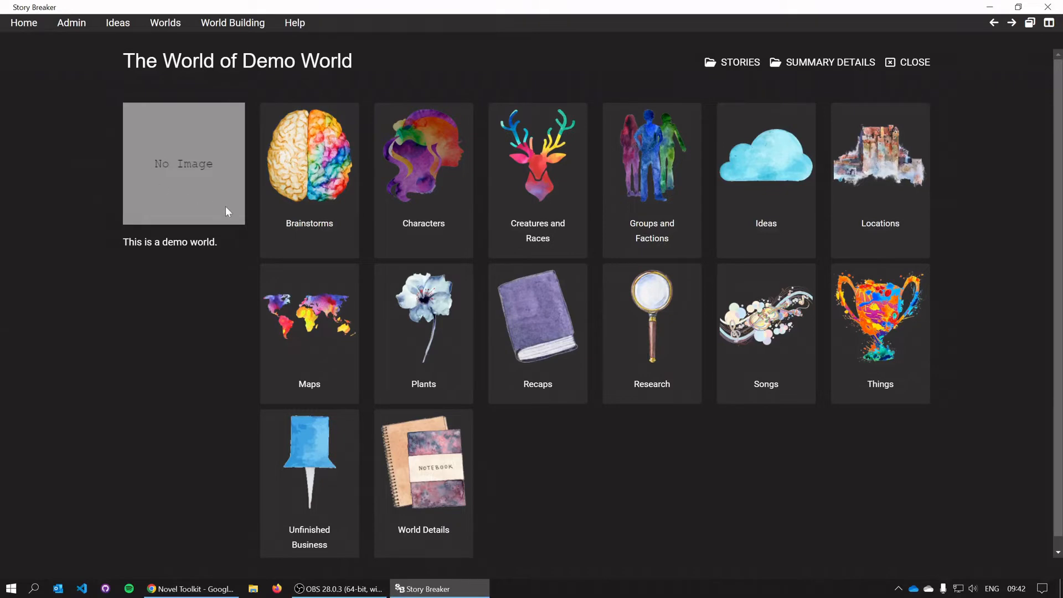
{"action": "left_click", "coordinate": [305, 188]}
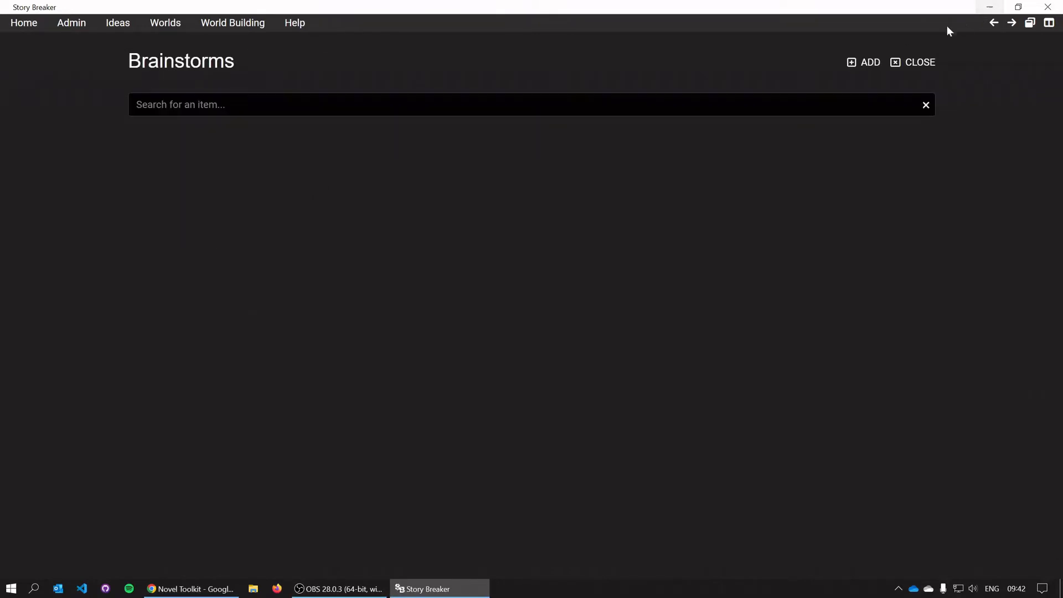
{"action": "left_click", "coordinate": [865, 65]}
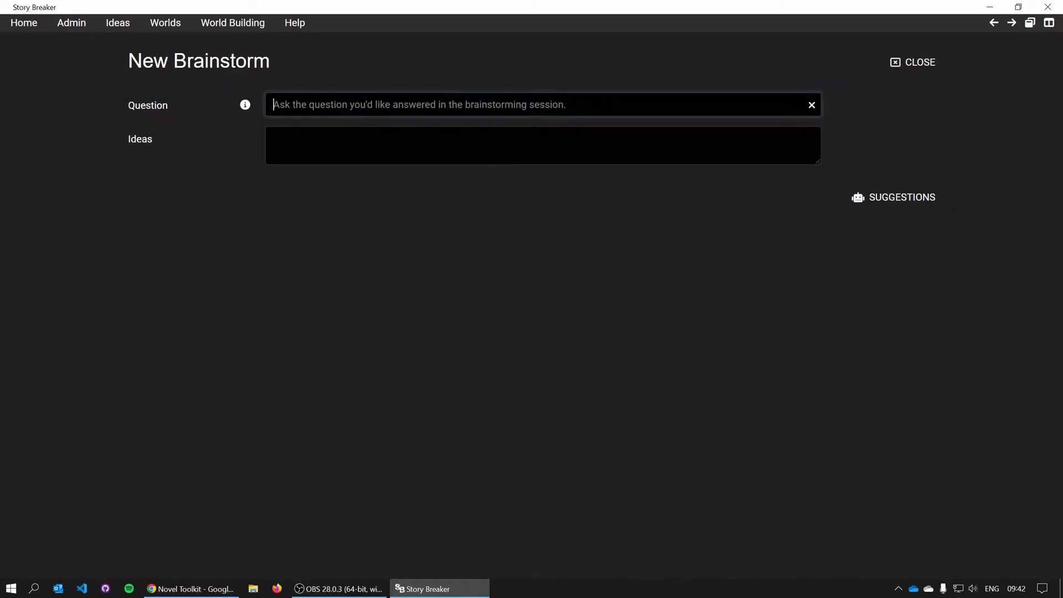
{"action": "type", "text": "What is"}
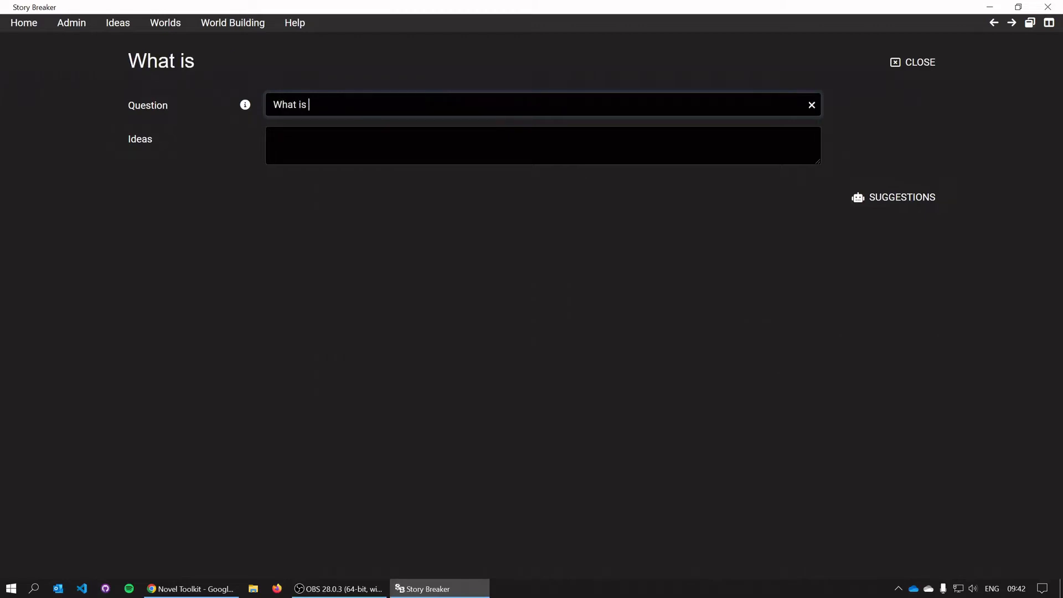
{"action": "type", "text": " Demo World?"}
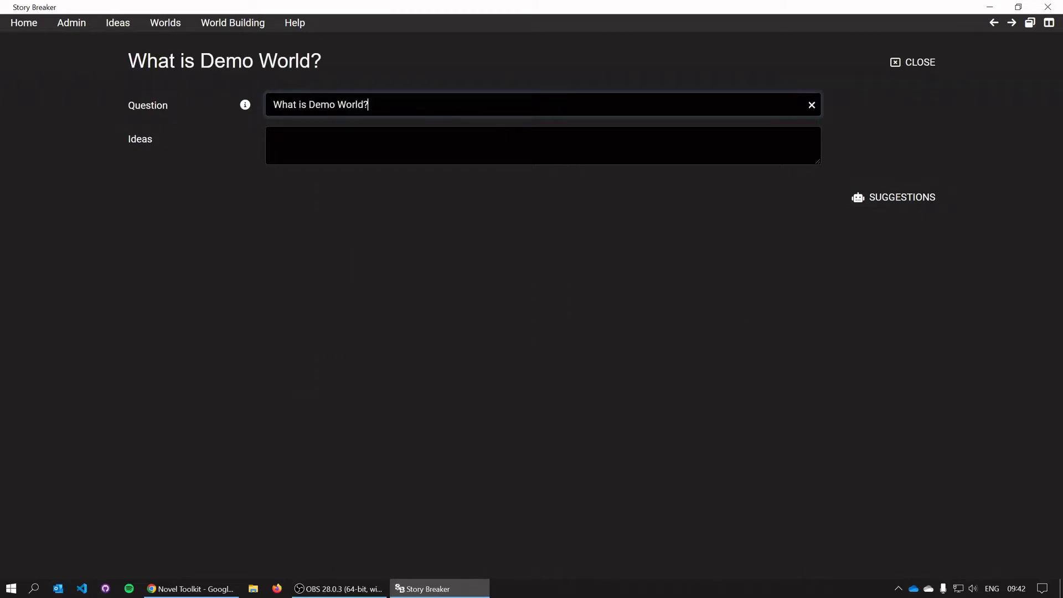
Add the idea "Demo world is a world for demos." to the brainstorm.
{"action": "left_click", "coordinate": [273, 138]}
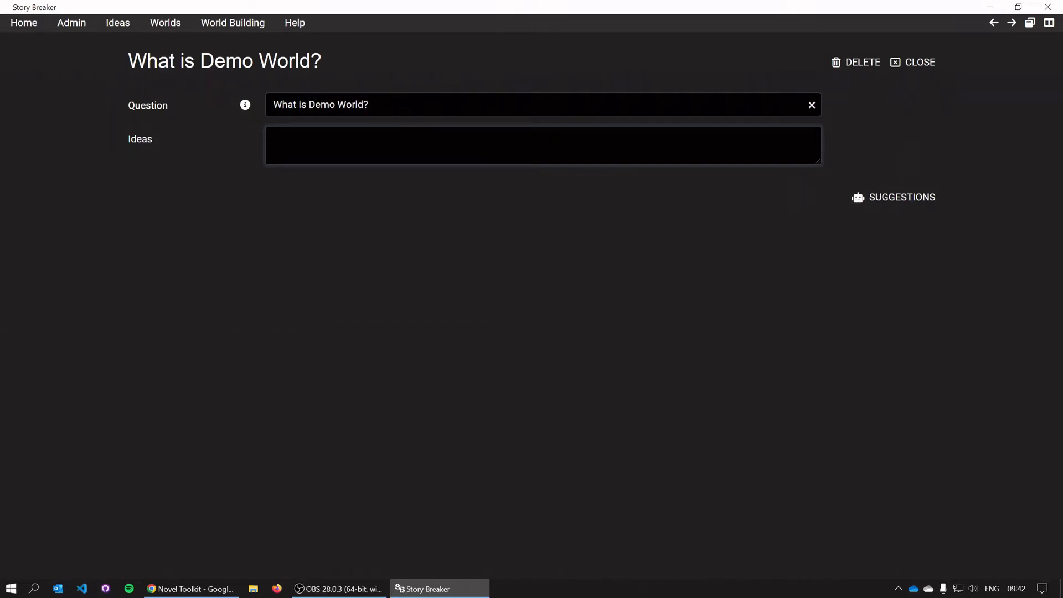
{"action": "type", "text": "Demo world is a"}
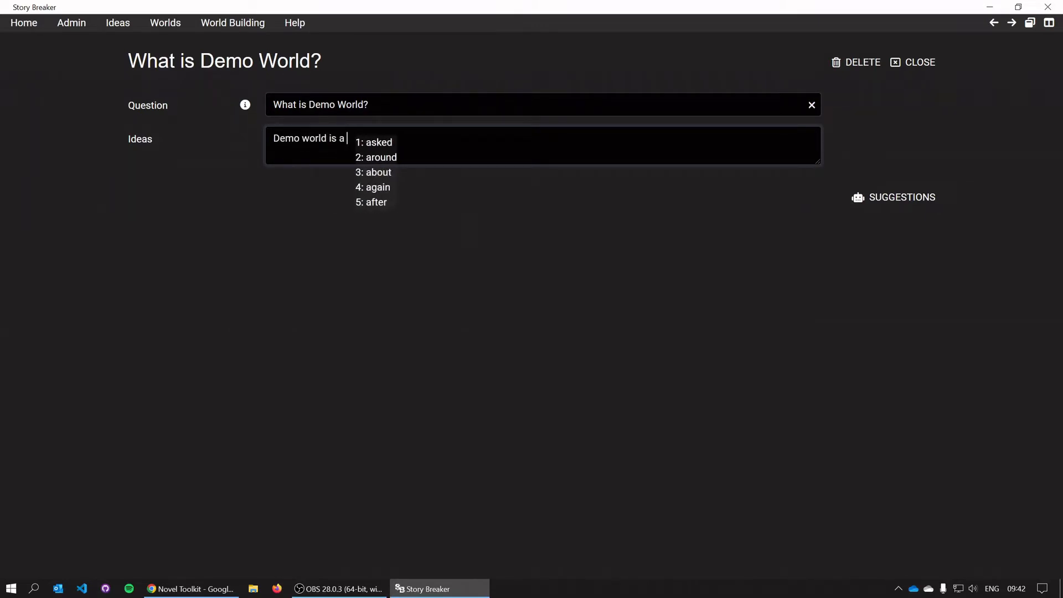
{"action": "type", "text": " world for demos"}
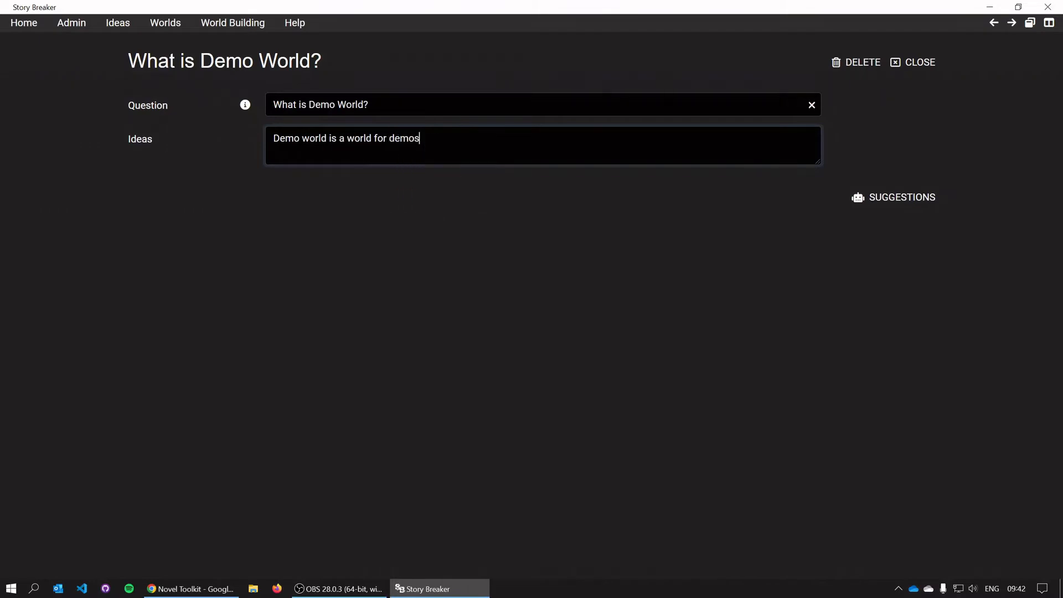
{"action": "type", "text": "."}
{"action": "key", "text": "Return"}
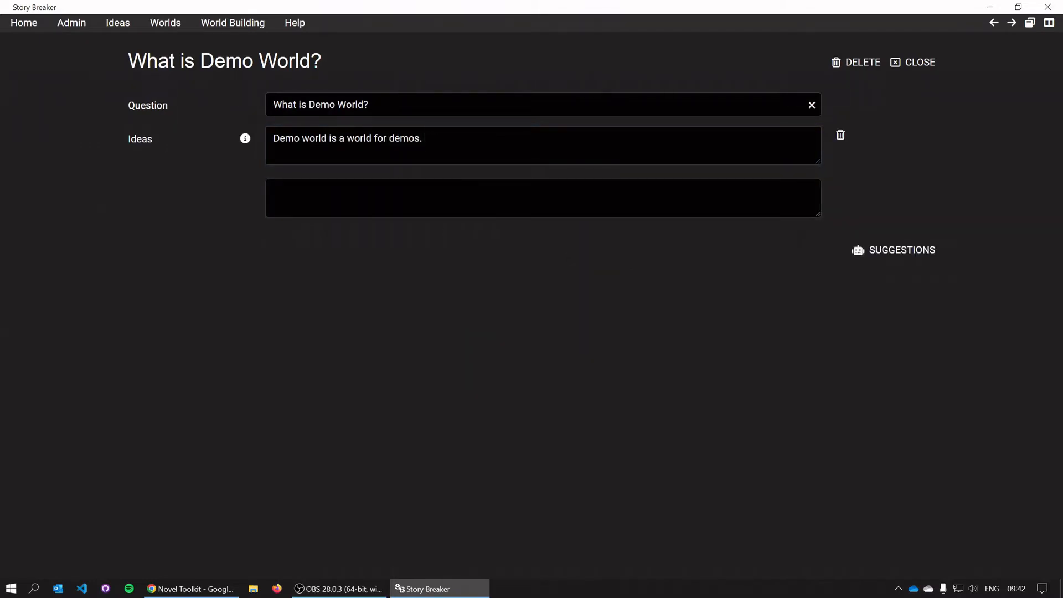
Add a second idea to the brainstorm: "Demo world should help you use the system.".
{"action": "left_click", "coordinate": [375, 214]}
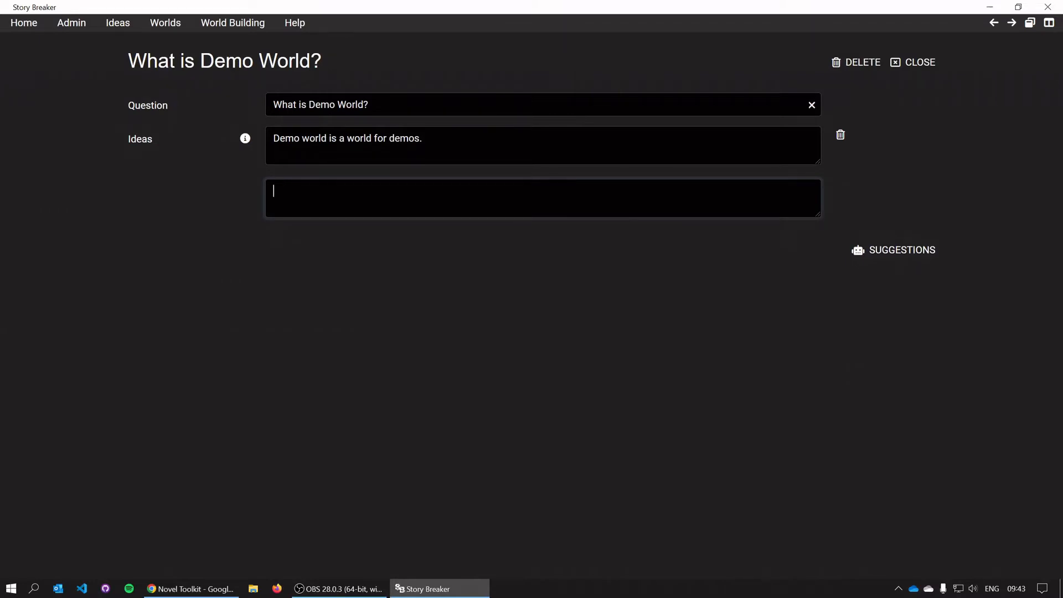
{"action": "type", "text": "e"}
{"action": "key", "text": "BackSpace"}
{"action": "type", "text": "Demo wo"}
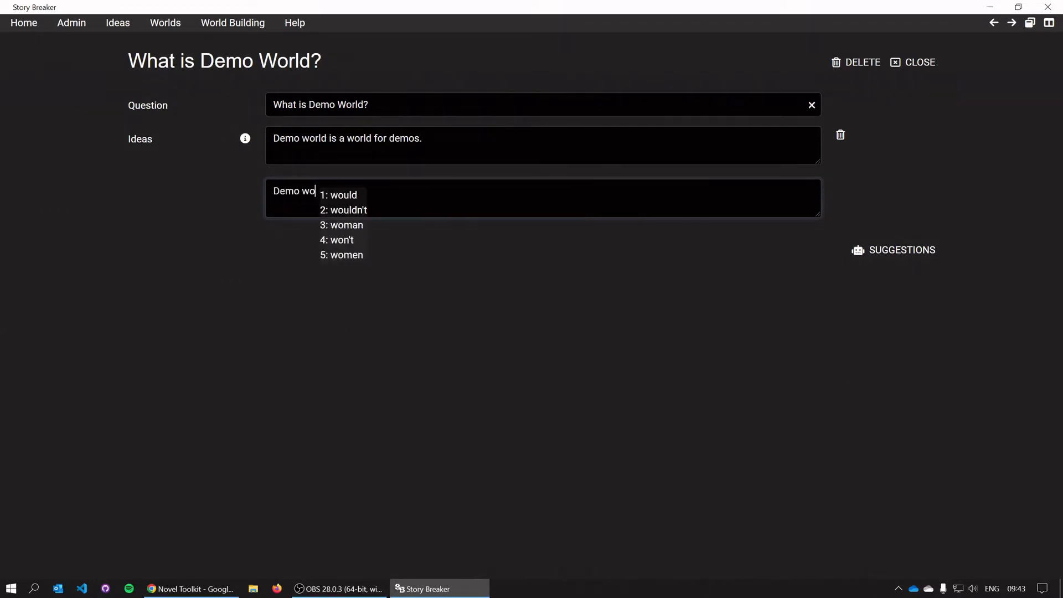
{"action": "type", "text": "rld should help"}
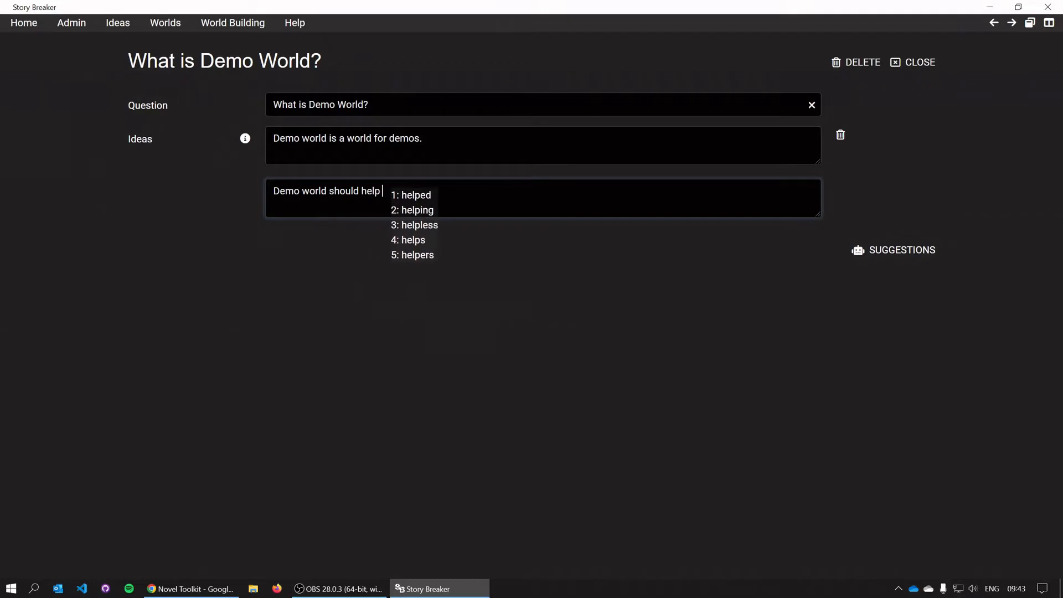
{"action": "type", "text": " you use the system."}
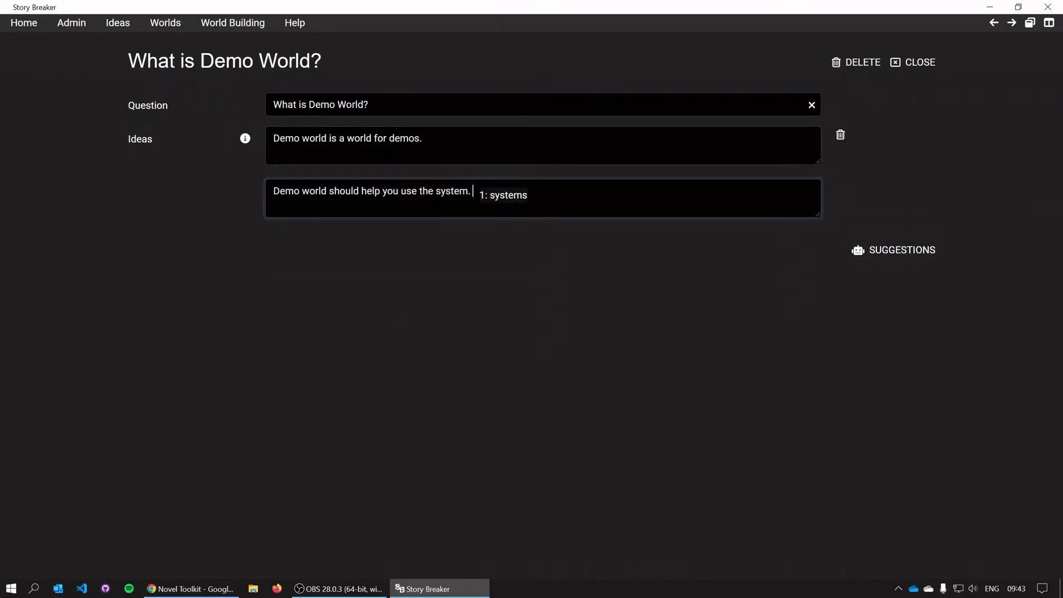
{"action": "key", "text": "Return"}
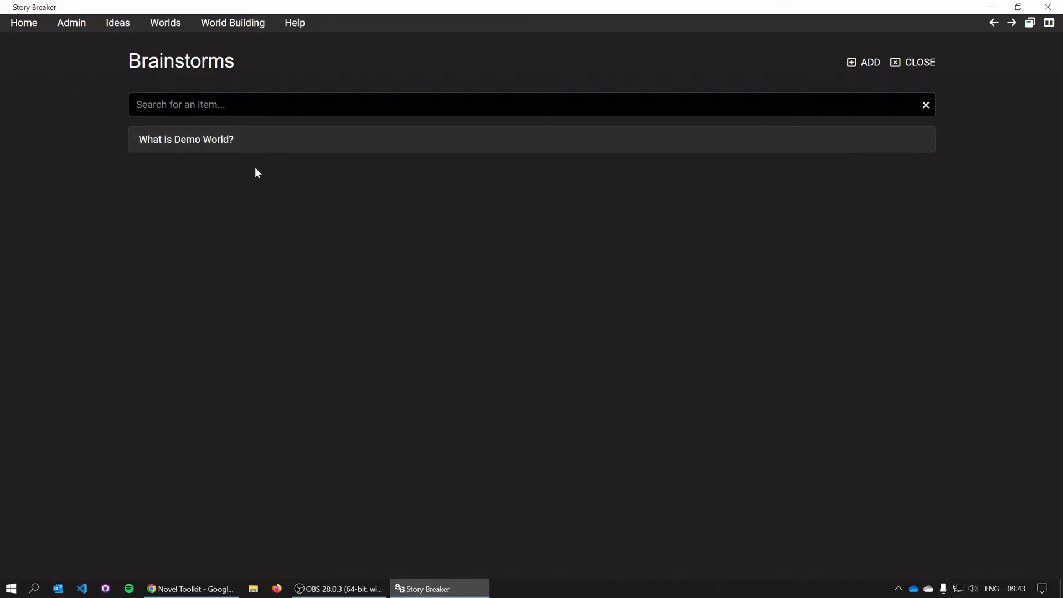
Reopen the "What is Demo World?" brainstorm to check its ideas, and close it and the brainstorms list.
{"action": "left_click", "coordinate": [319, 147]}
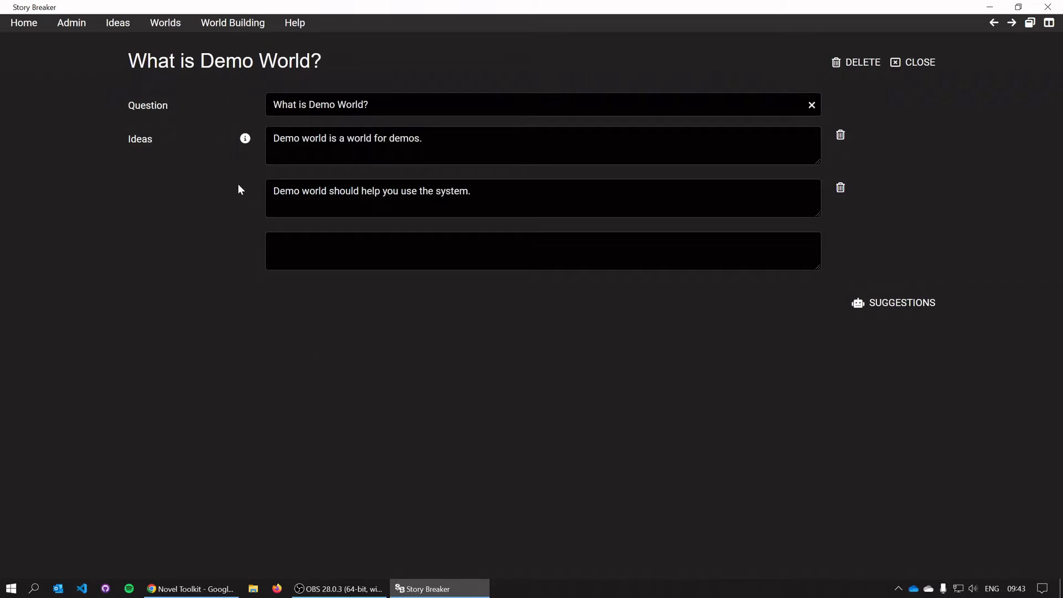
{"action": "left_click", "coordinate": [914, 68]}
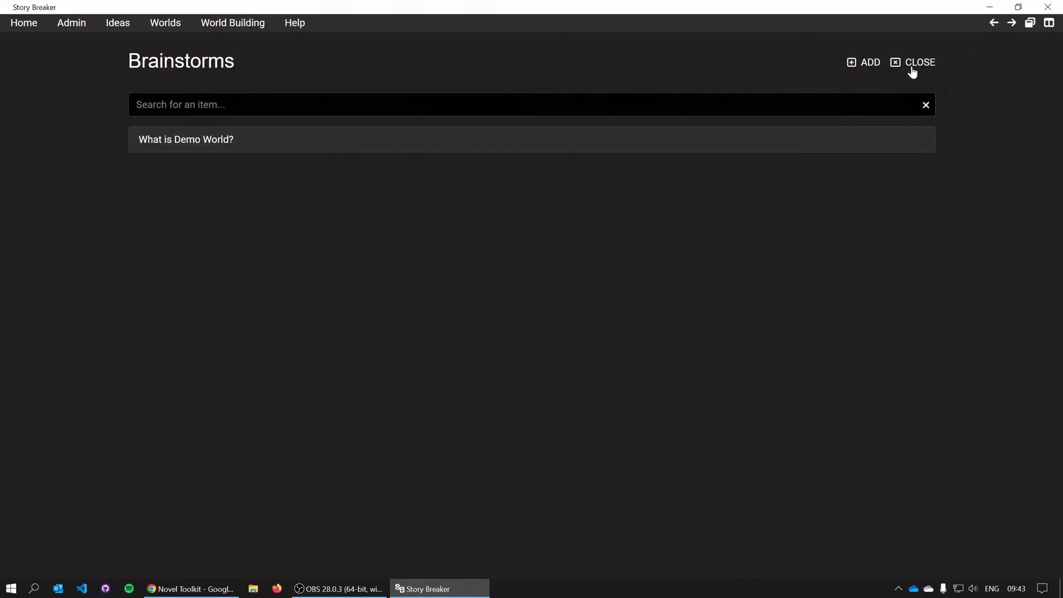
{"action": "left_click", "coordinate": [912, 71]}
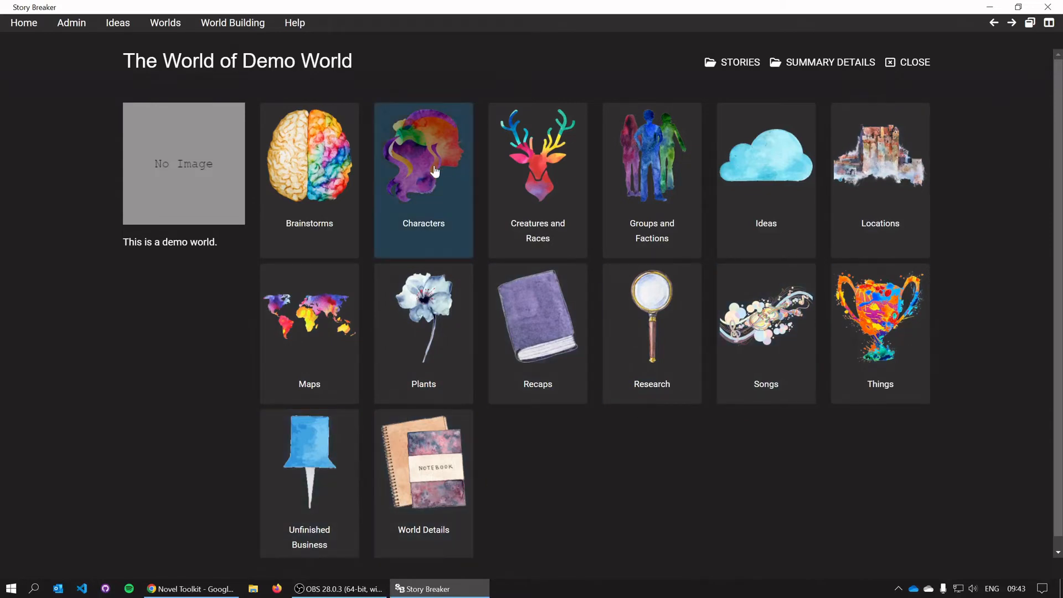
Add a new character named "Demo Character" to Demo World.
{"action": "left_click", "coordinate": [417, 192]}
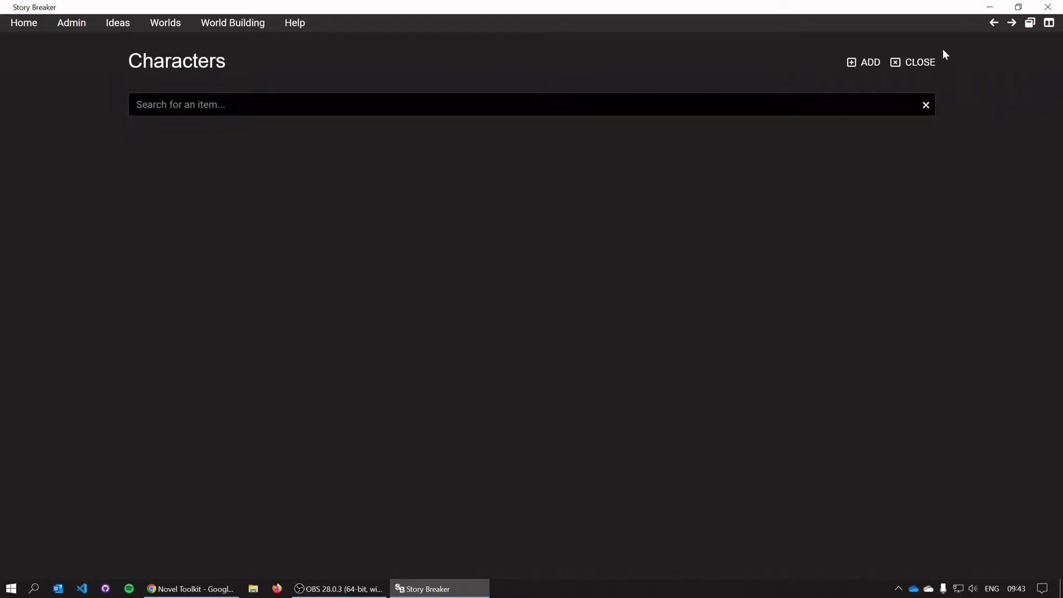
{"action": "left_click", "coordinate": [863, 64]}
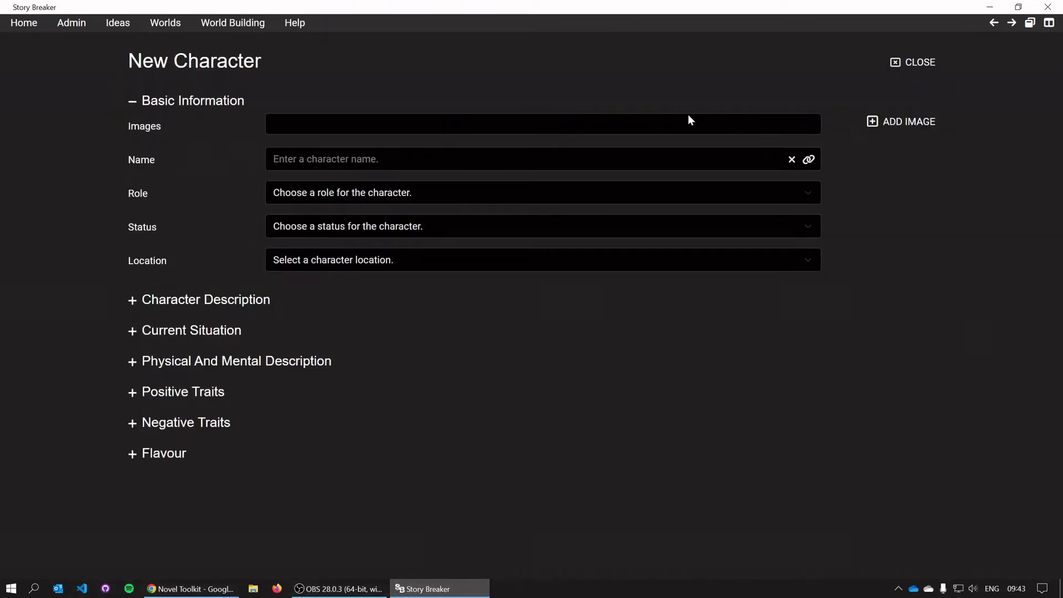
{"action": "left_click", "coordinate": [245, 159]}
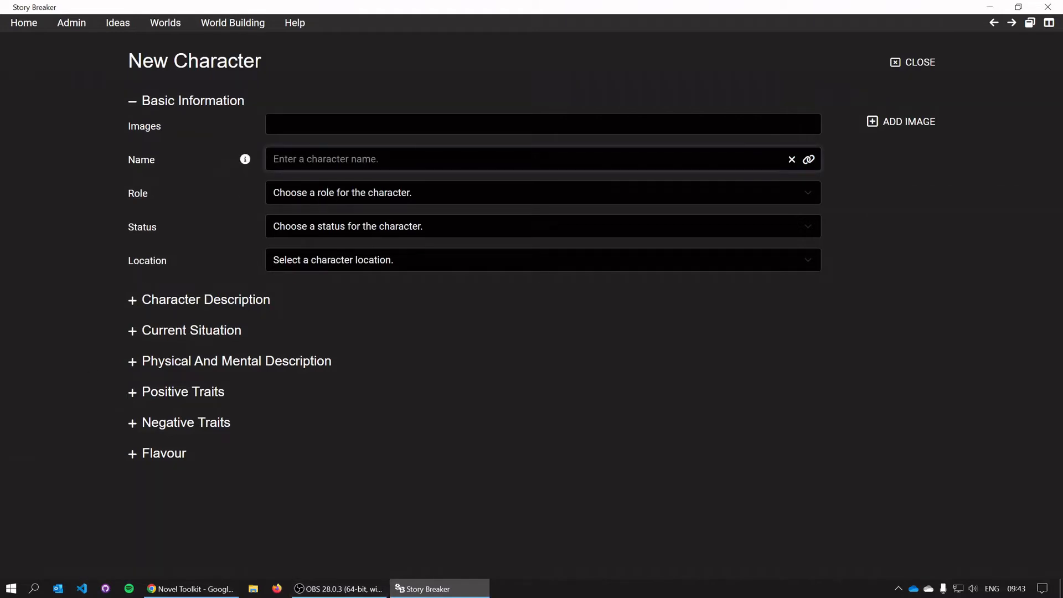
{"action": "type", "text": "Demo Charac"}
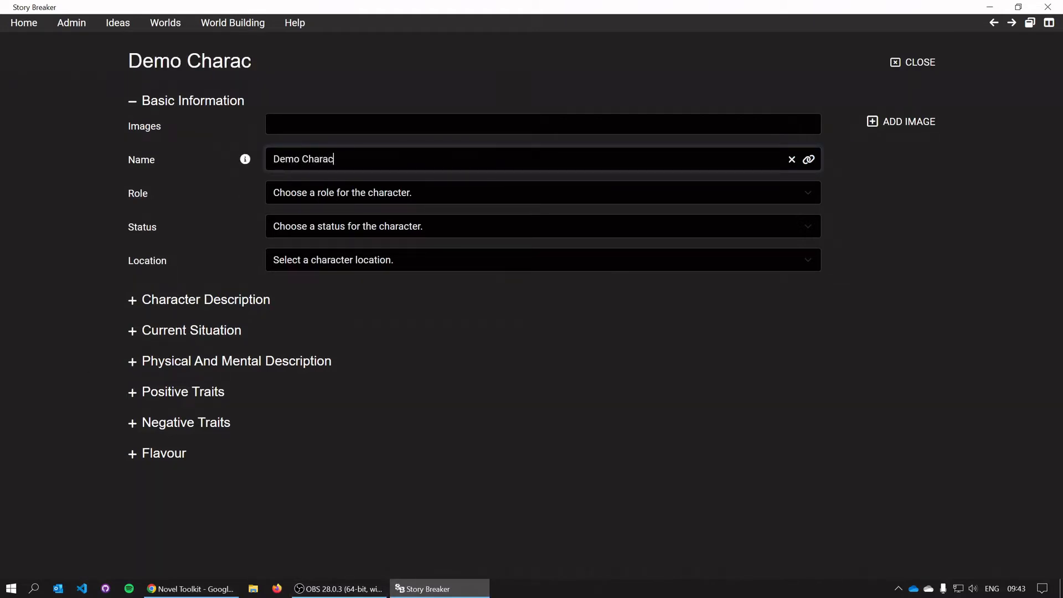
{"action": "type", "text": "ter"}
Set the character's role to Hero and status to Alive.
{"action": "left_click", "coordinate": [322, 189]}
{"action": "left_click", "coordinate": [310, 226]}
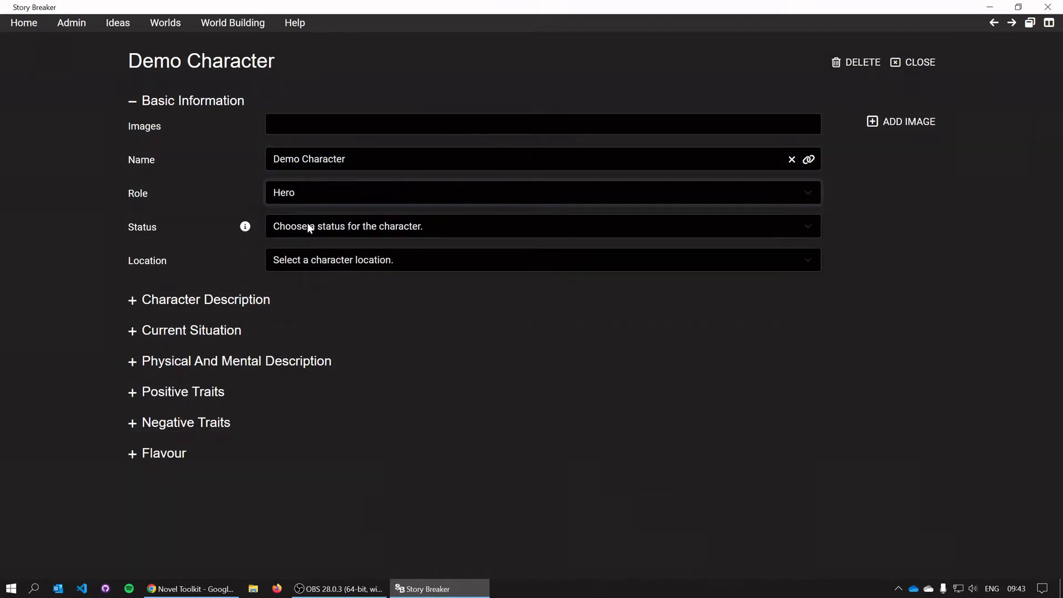
{"action": "left_click", "coordinate": [306, 226]}
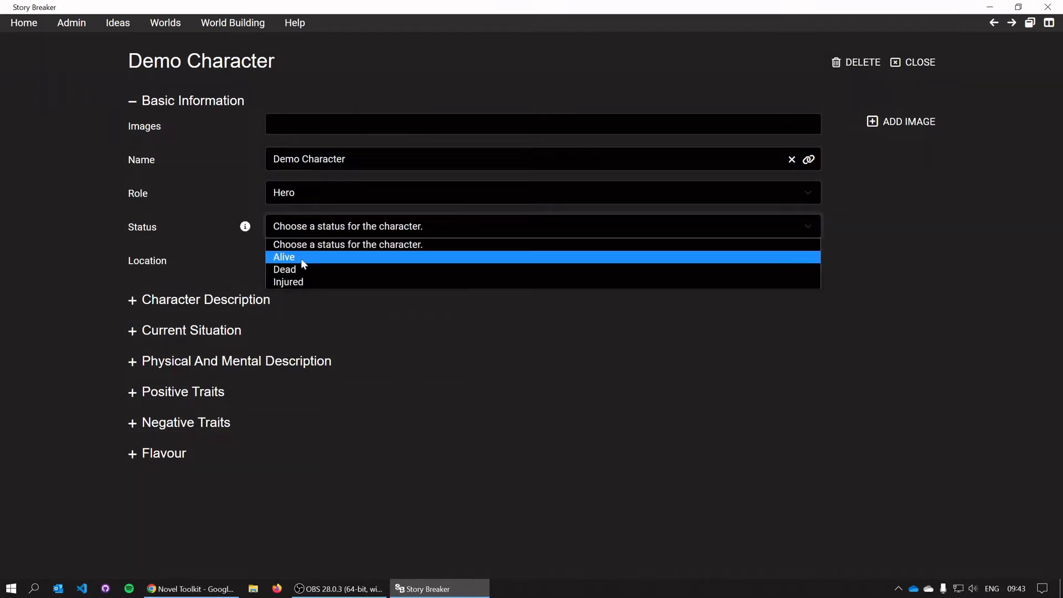
{"action": "key", "text": "Escape"}
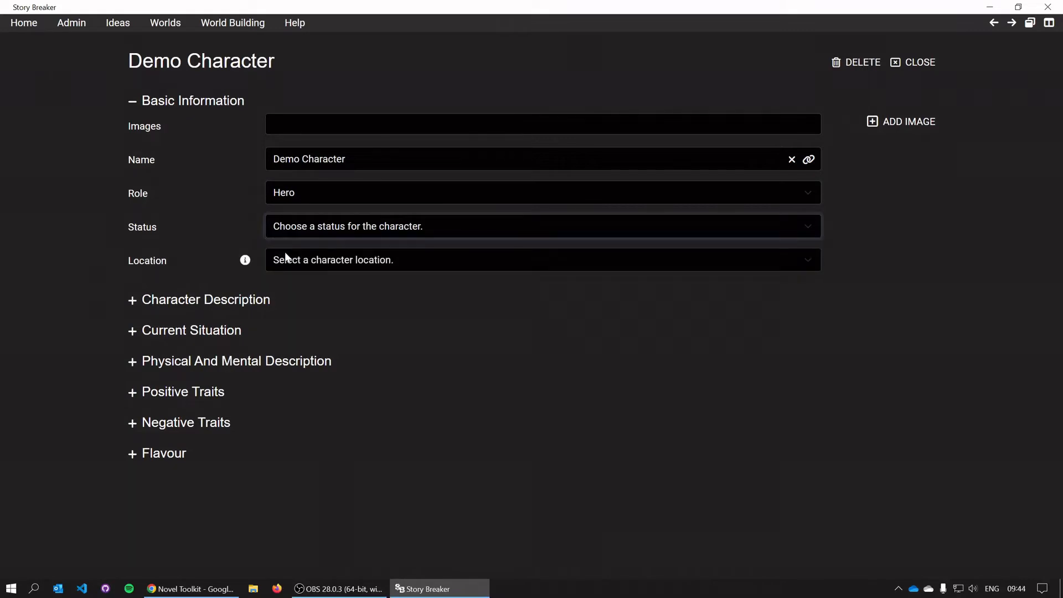
{"action": "left_click", "coordinate": [299, 227]}
{"action": "left_click", "coordinate": [303, 256]}
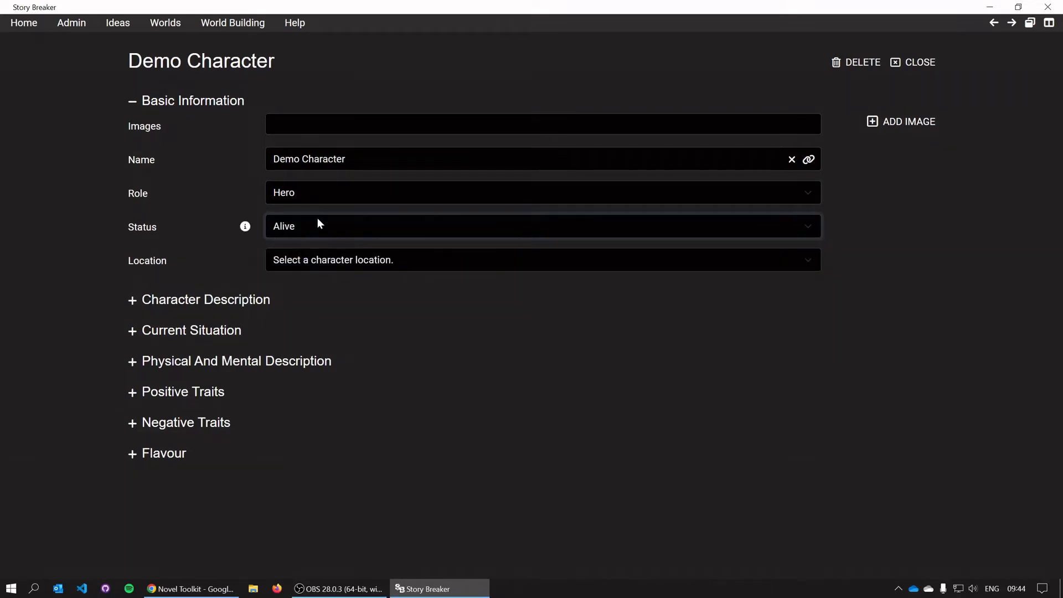
{"action": "left_click", "coordinate": [299, 227]}
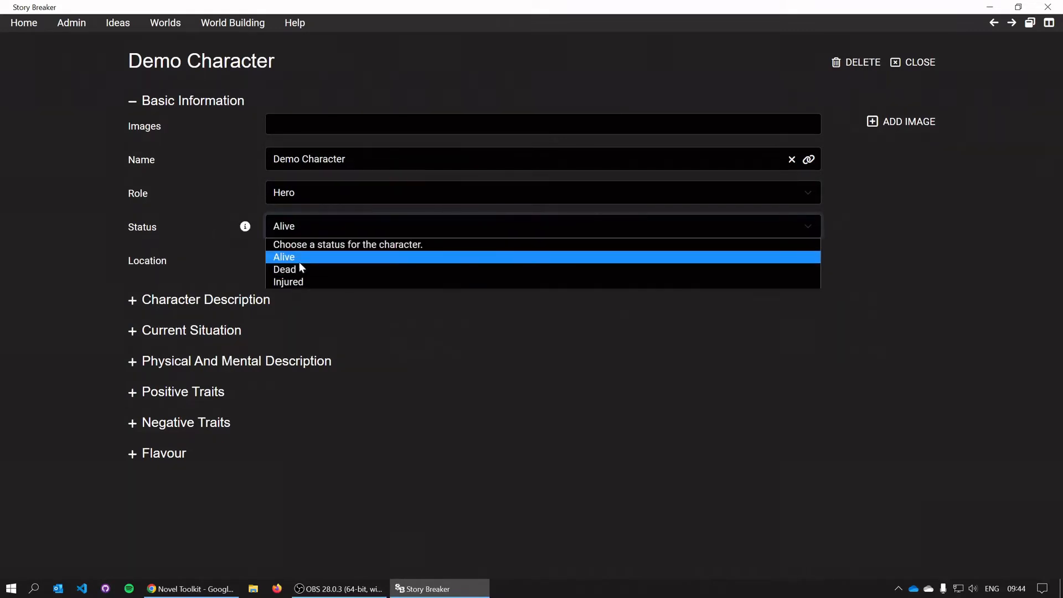
{"action": "left_click", "coordinate": [300, 224]}
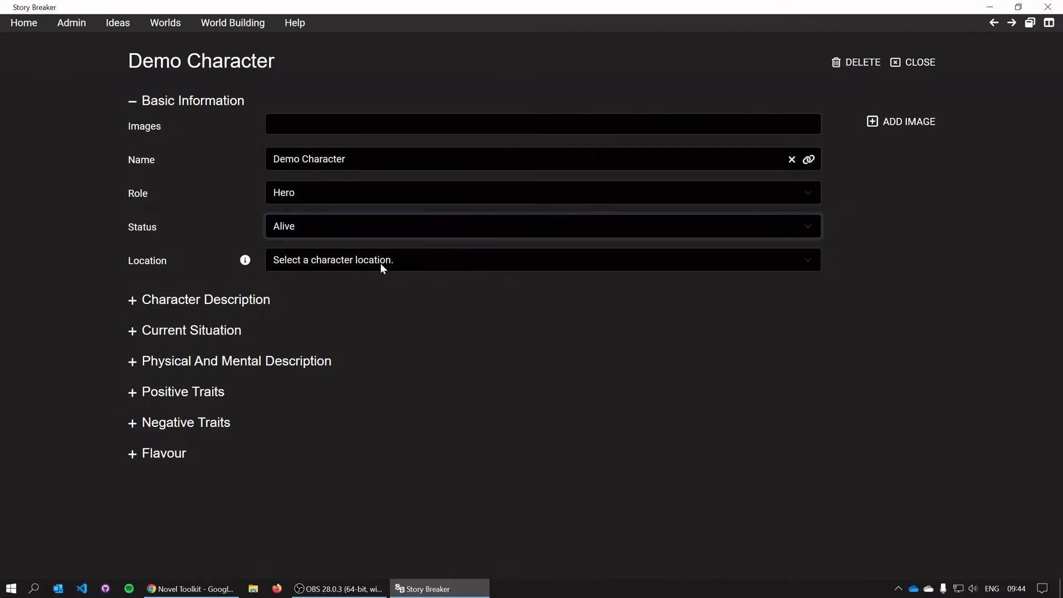
Enter "This is the hero." as the character's short description and close the character.
{"action": "left_click", "coordinate": [132, 300]}
{"action": "left_click", "coordinate": [270, 334]}
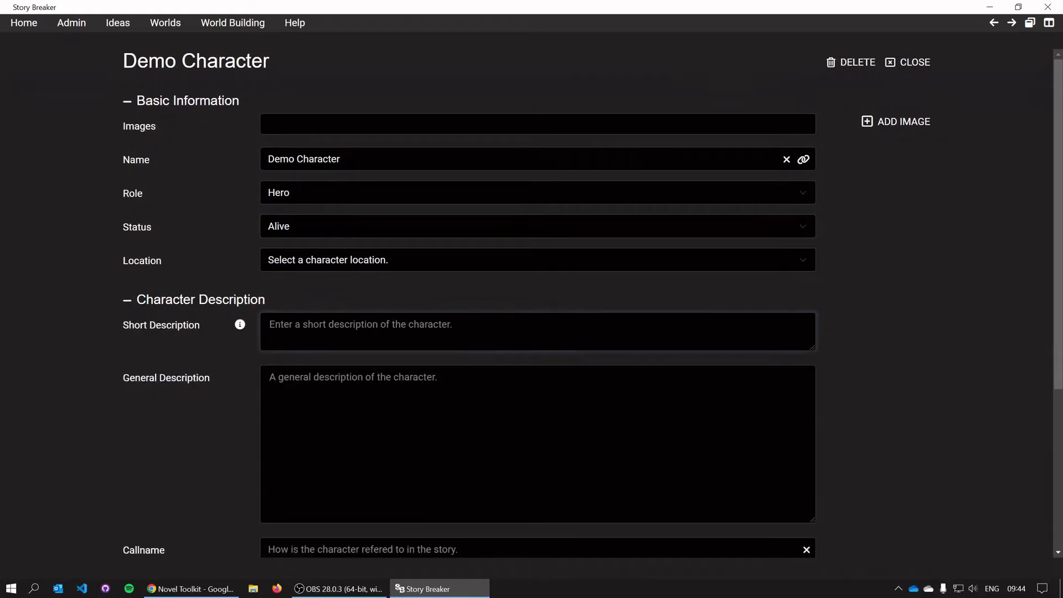
{"action": "type", "text": "This is the he"}
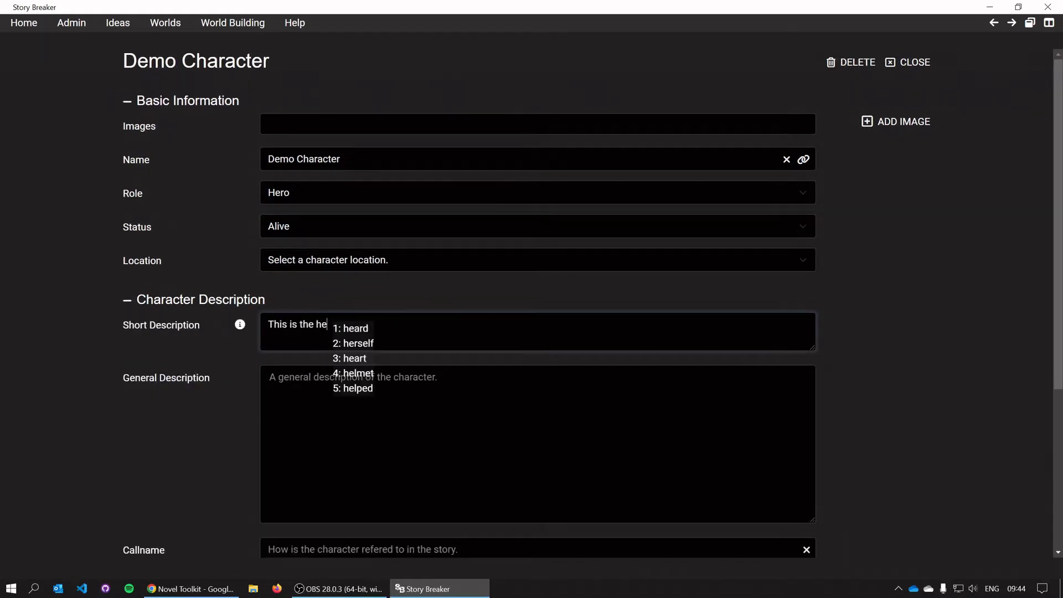
{"action": "type", "text": "ro."}
{"action": "left_click", "coordinate": [270, 377]}
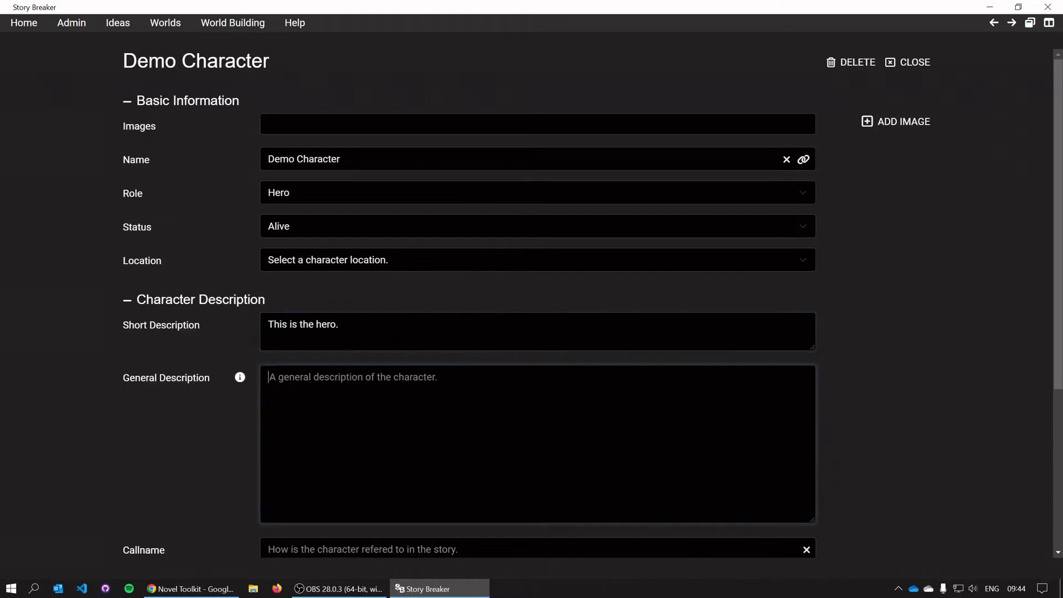
{"action": "left_click", "coordinate": [919, 65]}
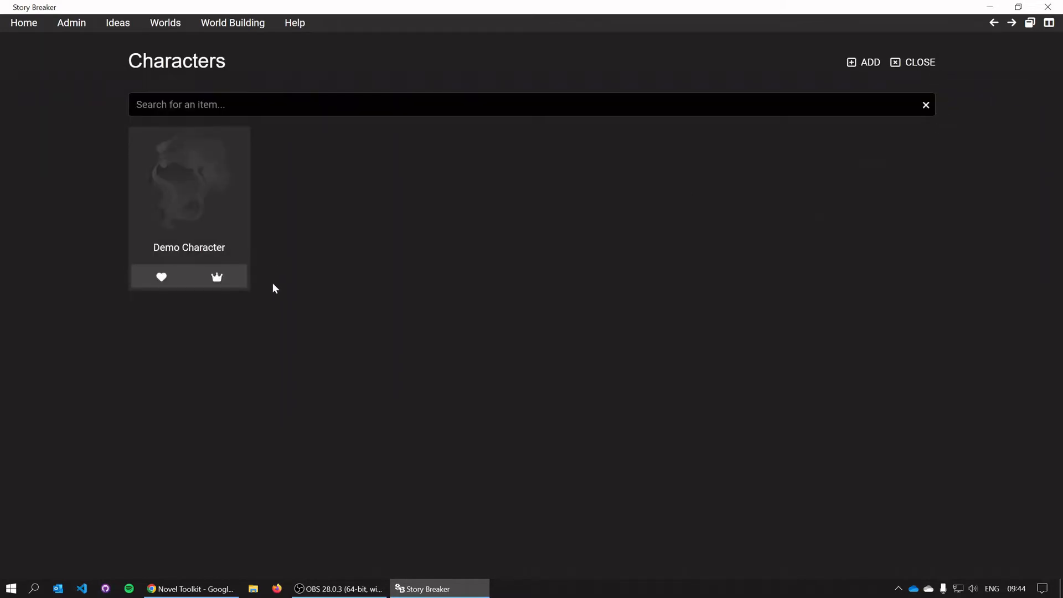
Add the image 4.jpg from the NotExist folder in Pictures to Demo Character, and return to Demo World's overview.
{"action": "left_click", "coordinate": [204, 221]}
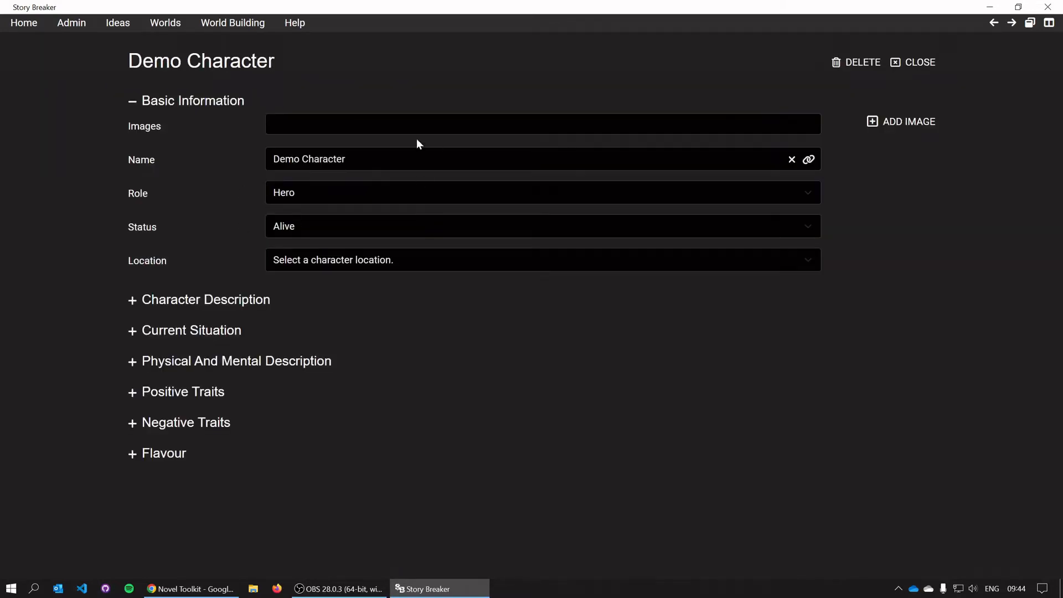
{"action": "left_click", "coordinate": [876, 121]}
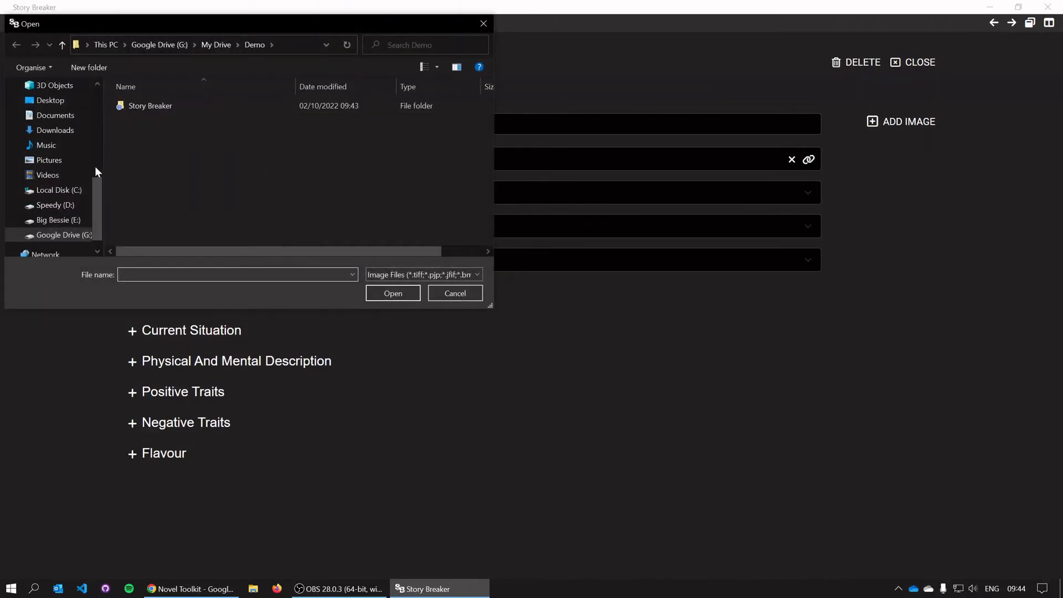
{"action": "scroll", "coordinate": [96, 167], "scroll_direction": "up", "scroll_amount": 5}
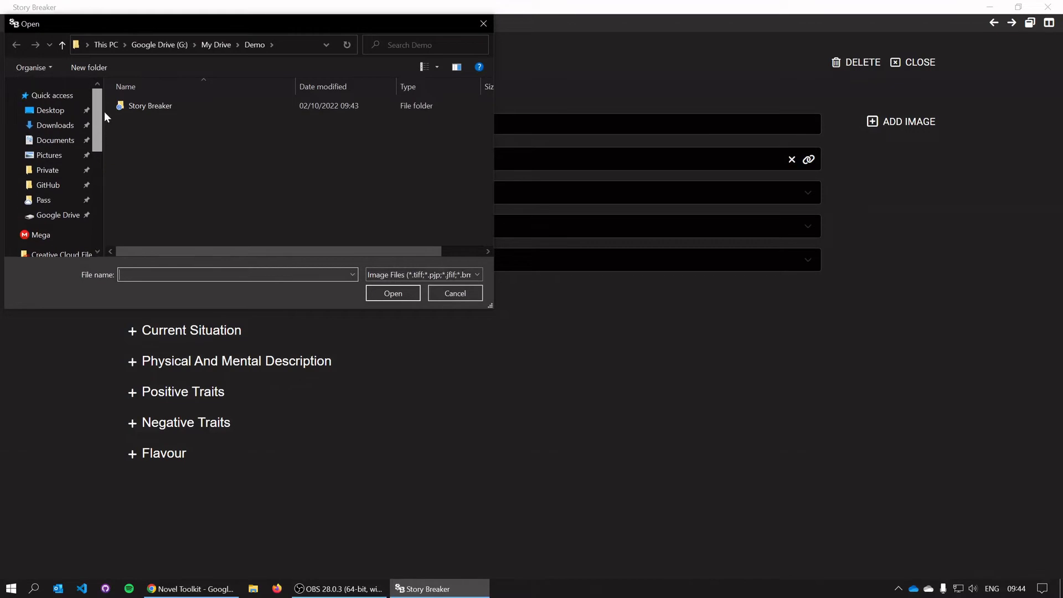
{"action": "left_click", "coordinate": [63, 155]}
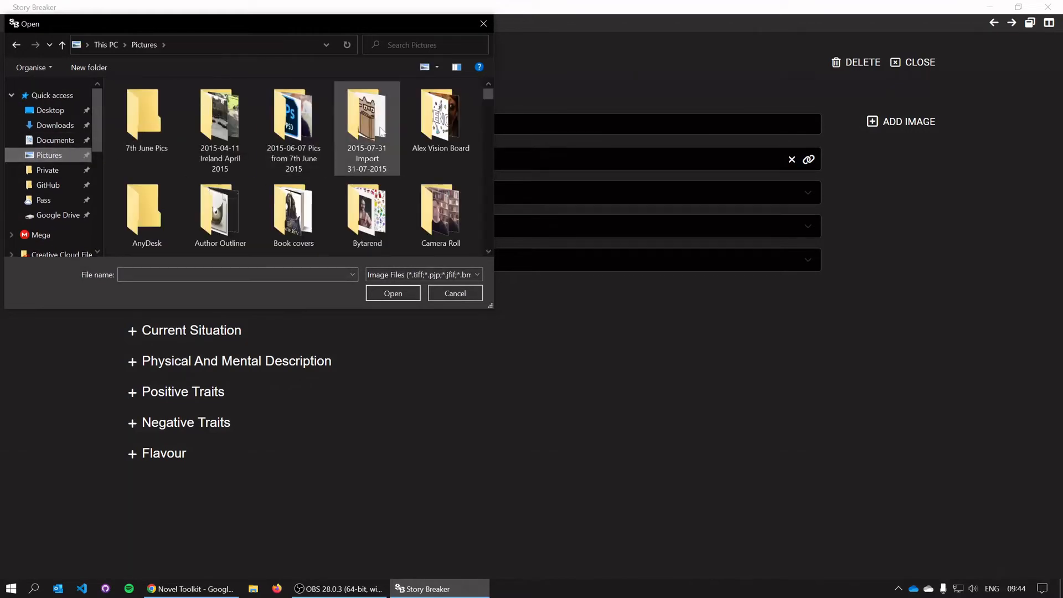
{"action": "scroll", "coordinate": [383, 141], "scroll_direction": "down", "scroll_amount": 5}
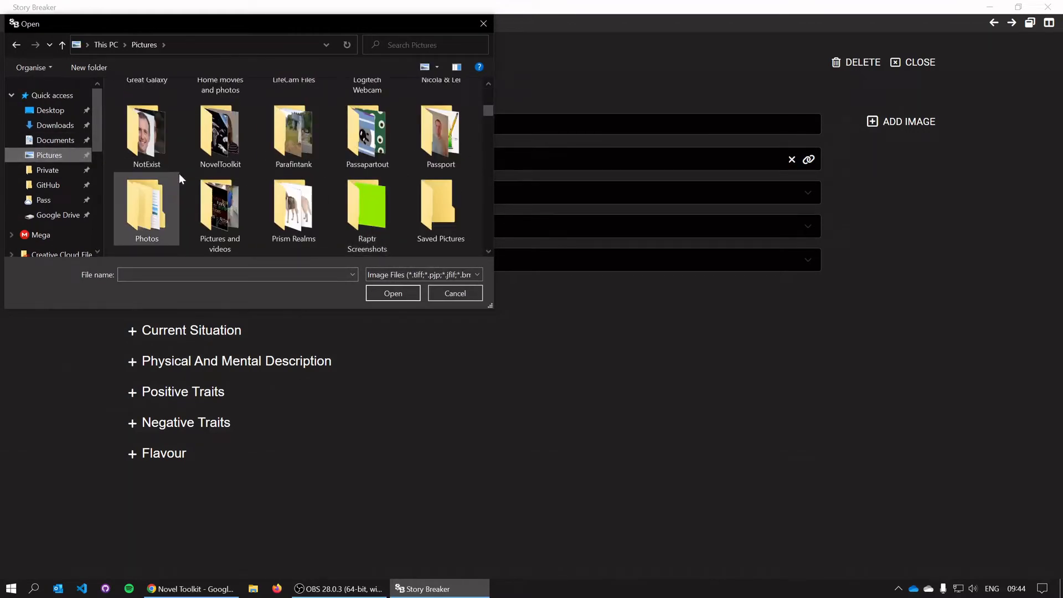
{"action": "double_click", "coordinate": [132, 148]}
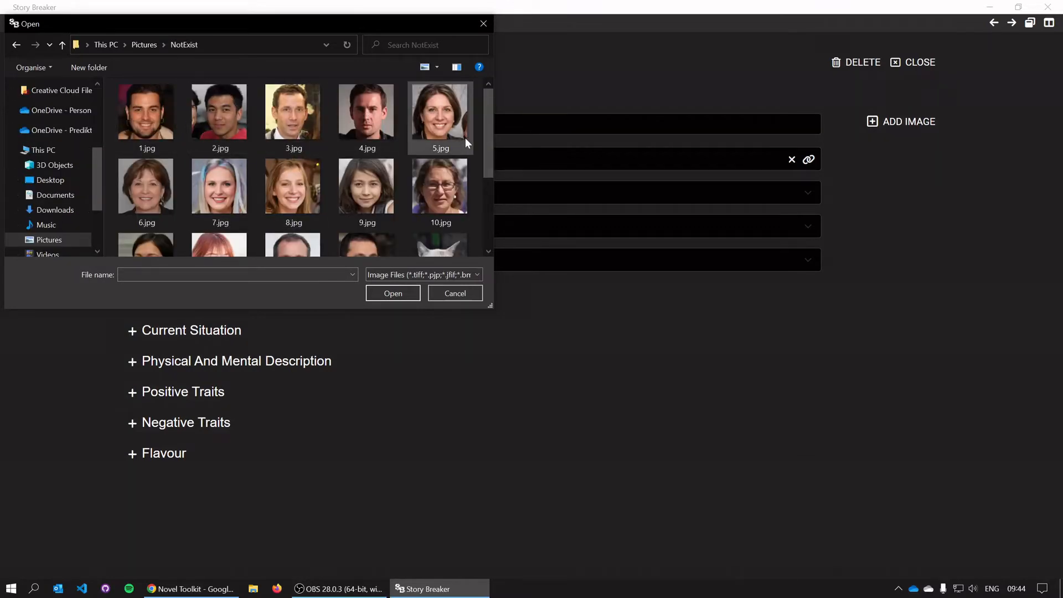
{"action": "scroll", "coordinate": [466, 138], "scroll_direction": "down", "scroll_amount": 3}
{"action": "scroll", "coordinate": [444, 149], "scroll_direction": "up", "scroll_amount": 3}
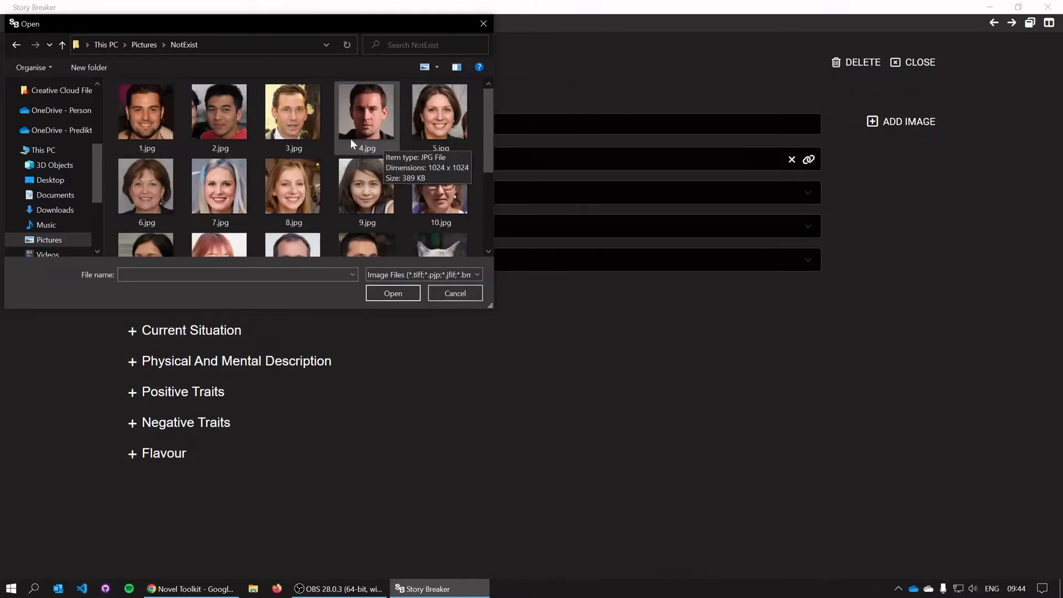
{"action": "left_click", "coordinate": [363, 126]}
{"action": "double_click", "coordinate": [364, 126]}
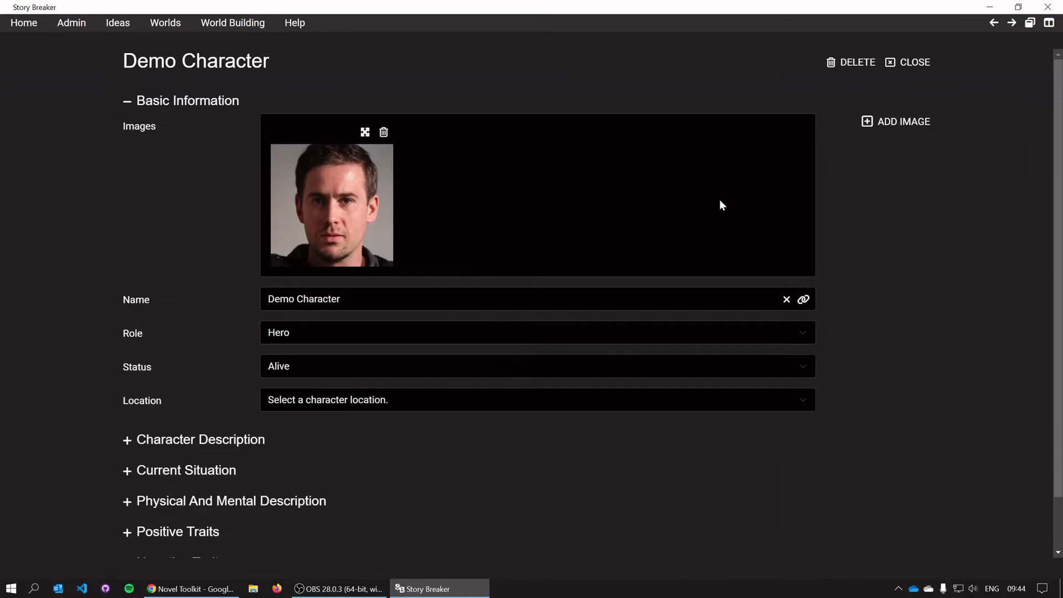
{"action": "left_click", "coordinate": [915, 67]}
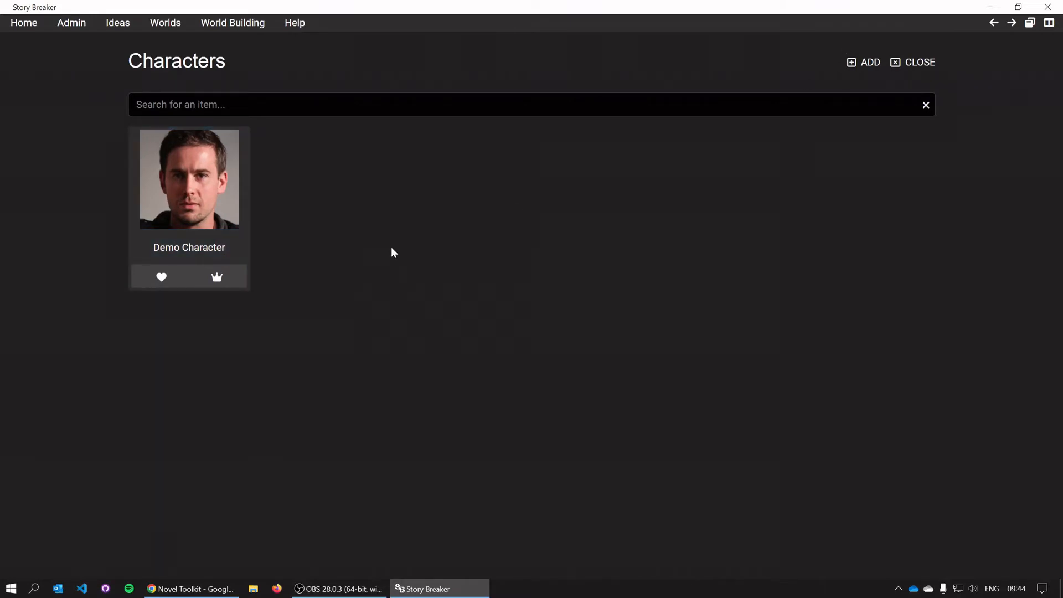
{"action": "left_click", "coordinate": [919, 64]}
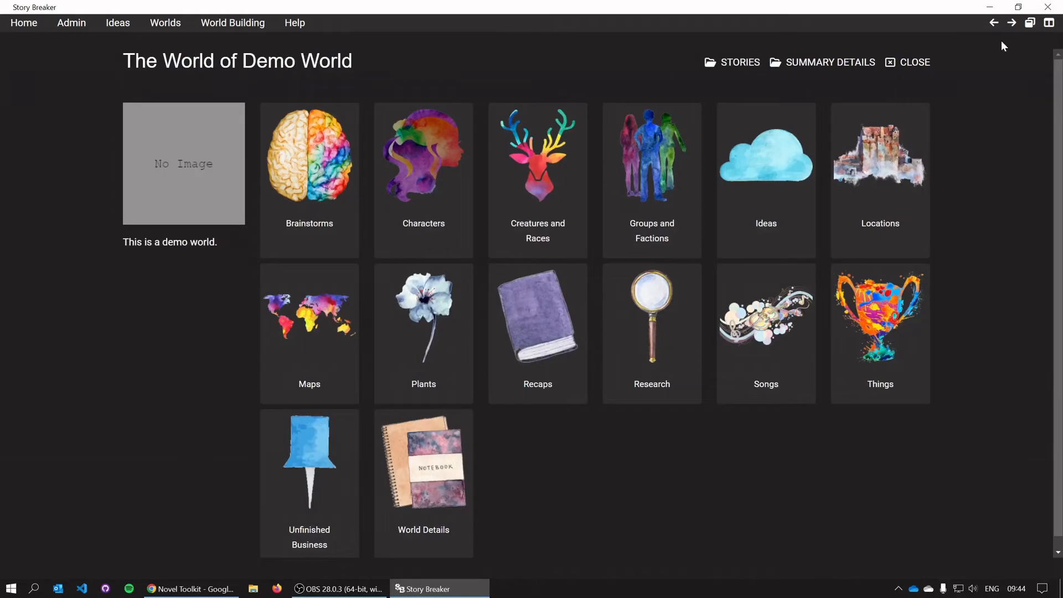
Add a new story titled "Demo Story" to Demo World.
{"action": "left_click", "coordinate": [733, 66]}
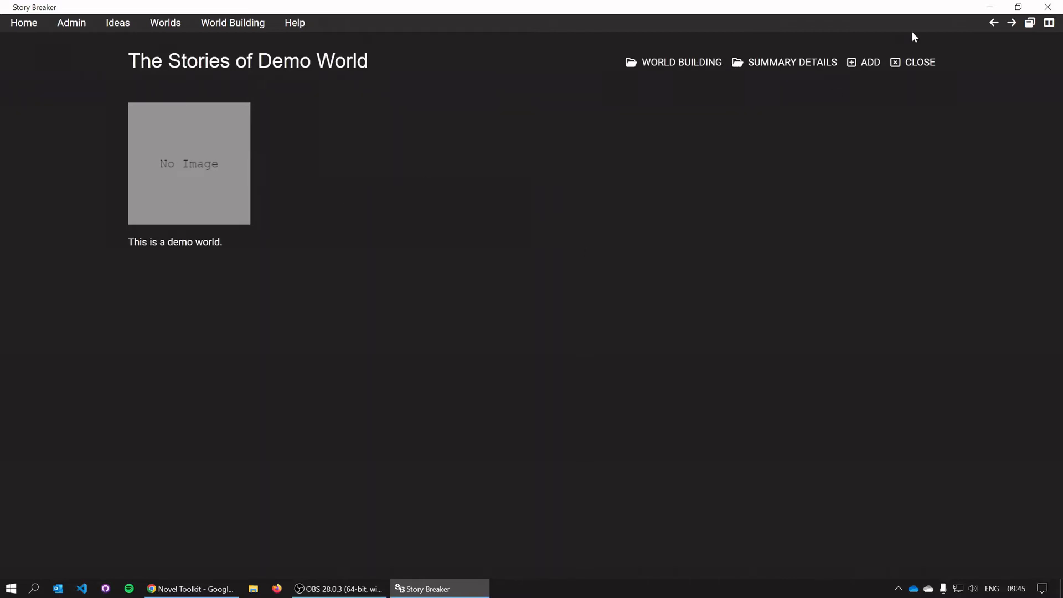
{"action": "left_click", "coordinate": [866, 65]}
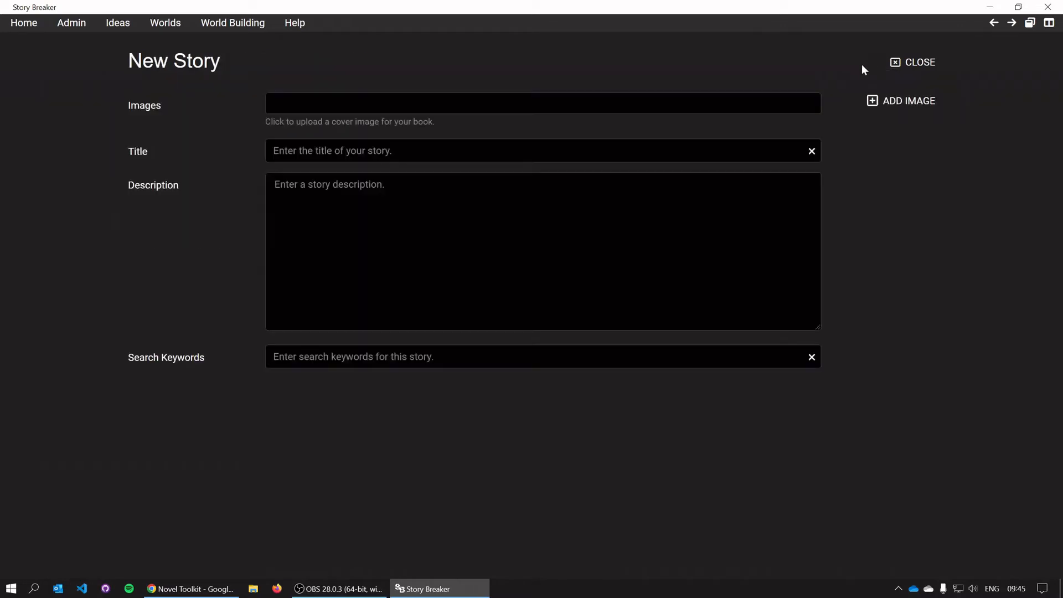
{"action": "left_click", "coordinate": [335, 158]}
{"action": "type", "text": "Demo"}
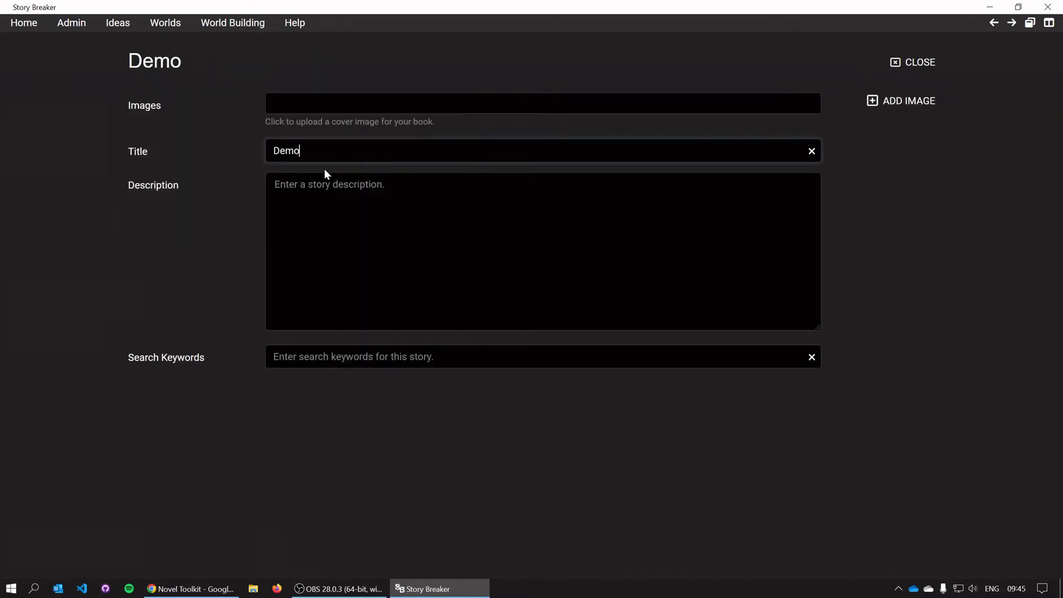
{"action": "type", "text": " Story"}
{"action": "key", "text": "Tab"}
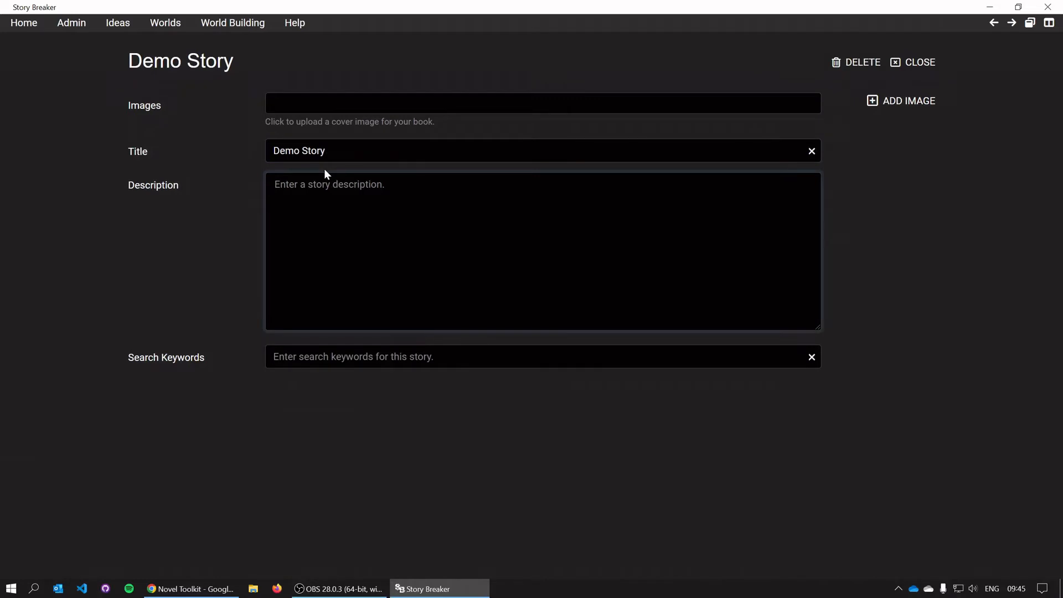
Enter "This is a demo story." as the story's description and close the story.
{"action": "type", "text": "This is a demo"}
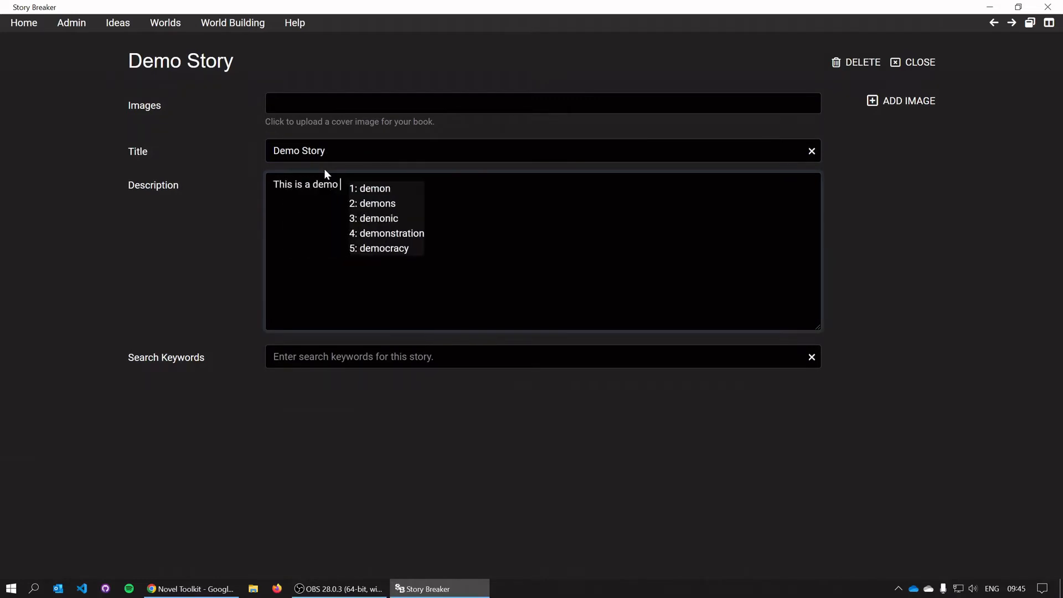
{"action": "type", "text": " styr"}
{"action": "key", "text": "BackSpace"}
{"action": "key", "text": "BackSpace"}
{"action": "type", "text": "or"}
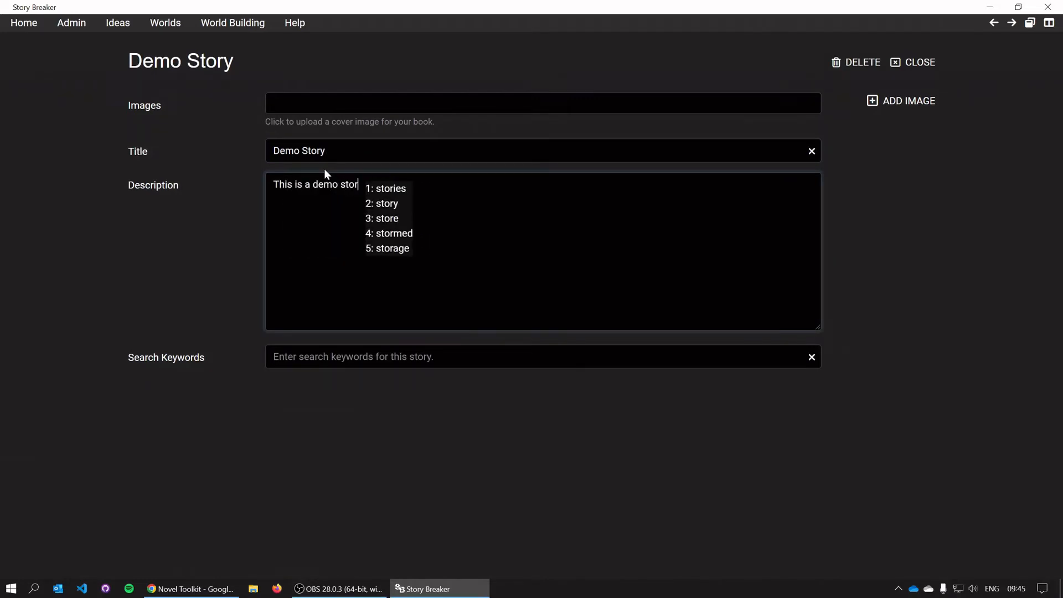
{"action": "type", "text": "y."}
{"action": "key", "text": "Tab"}
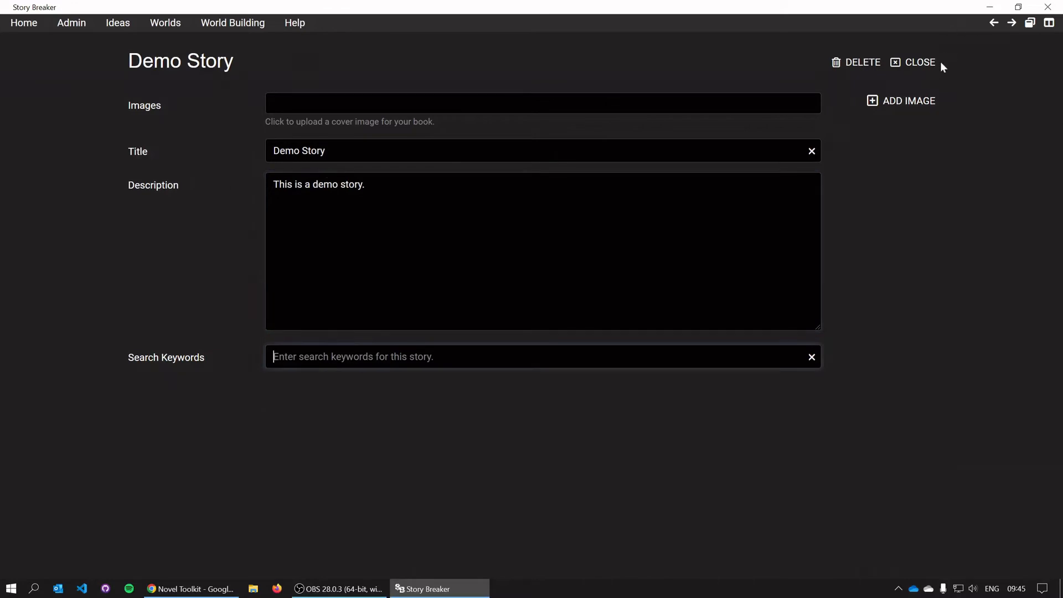
{"action": "left_click", "coordinate": [924, 64]}
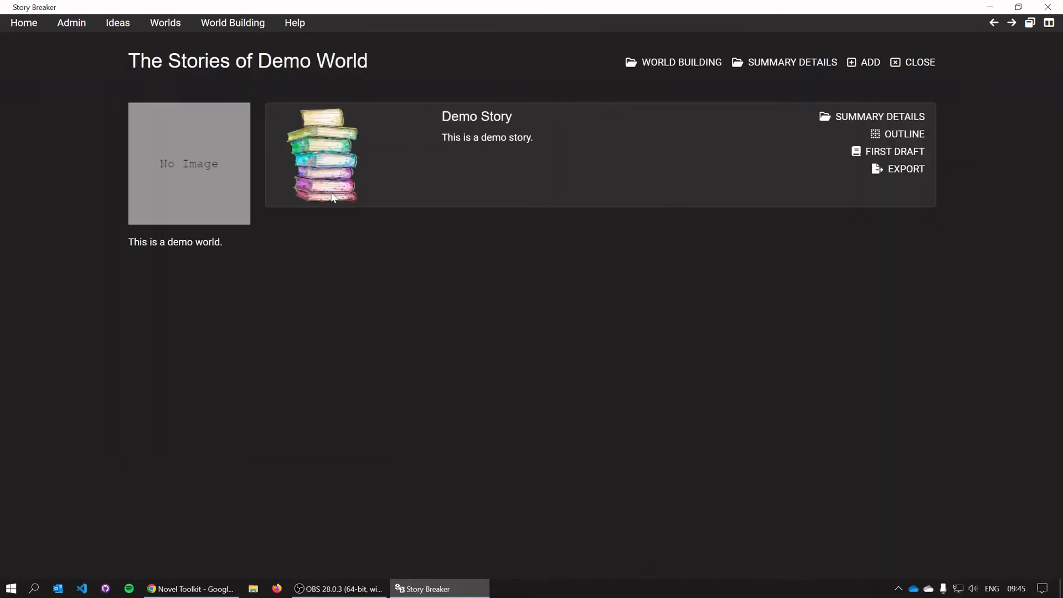
Review Demo Story's summary details and return to Demo World's stories.
{"action": "left_click", "coordinate": [888, 122]}
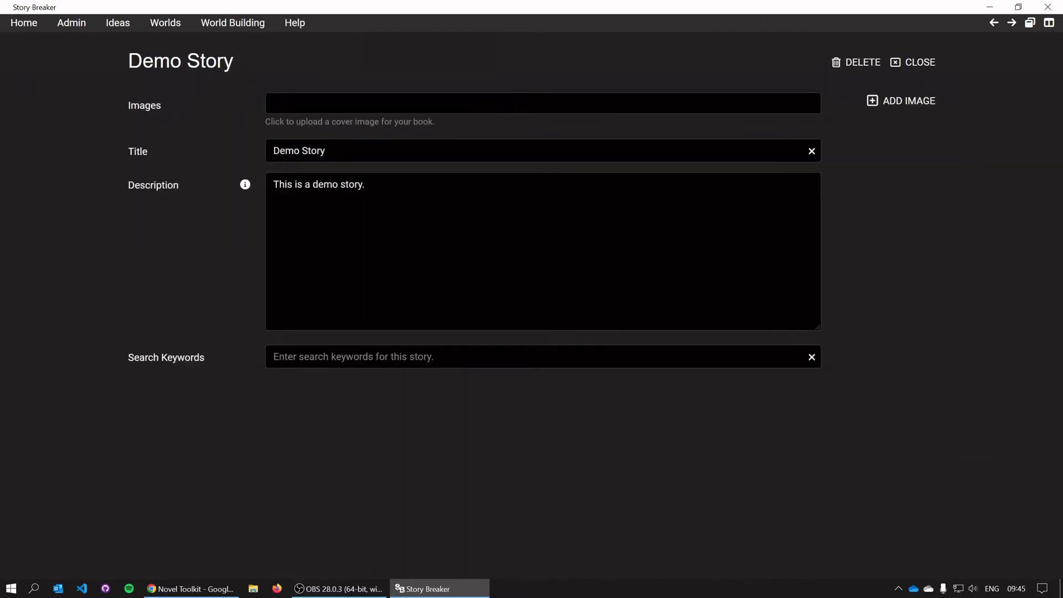
{"action": "left_click", "coordinate": [918, 65]}
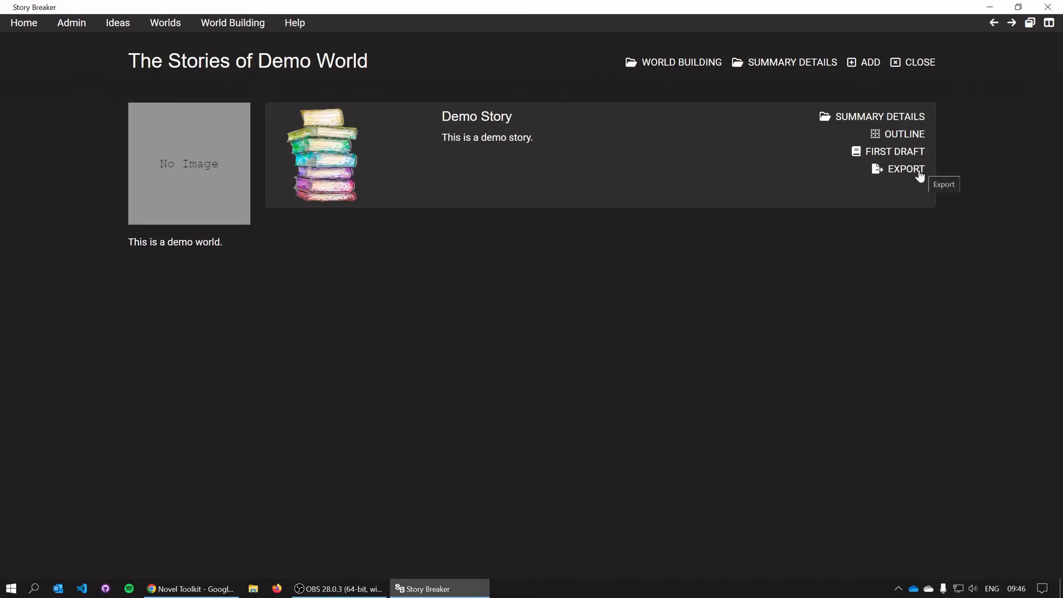
Open Demo Story's story outline and add an act titled "Demo Act 1".
{"action": "left_click", "coordinate": [907, 135]}
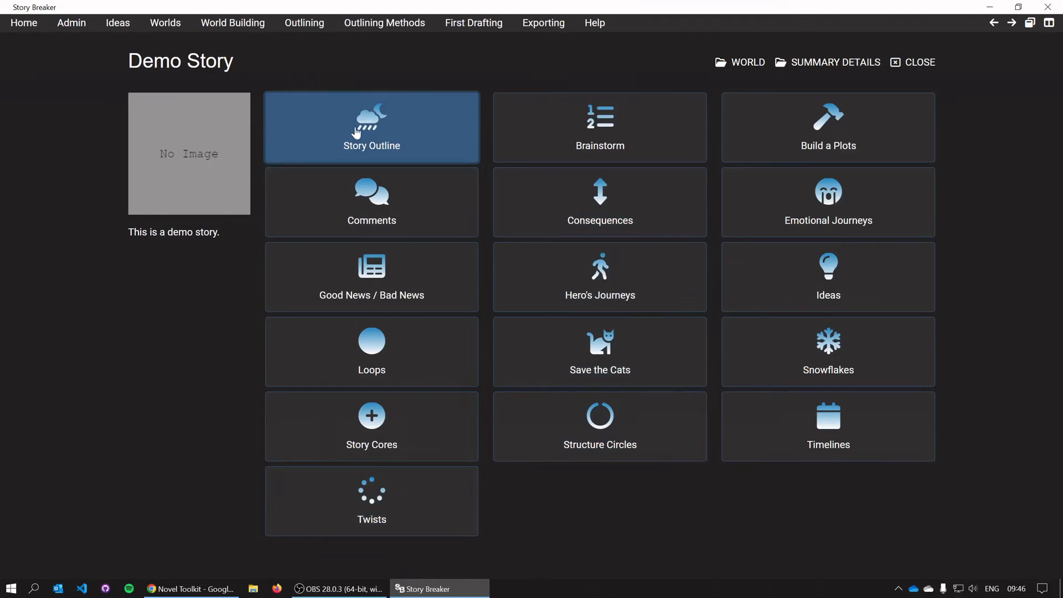
{"action": "left_click", "coordinate": [390, 124]}
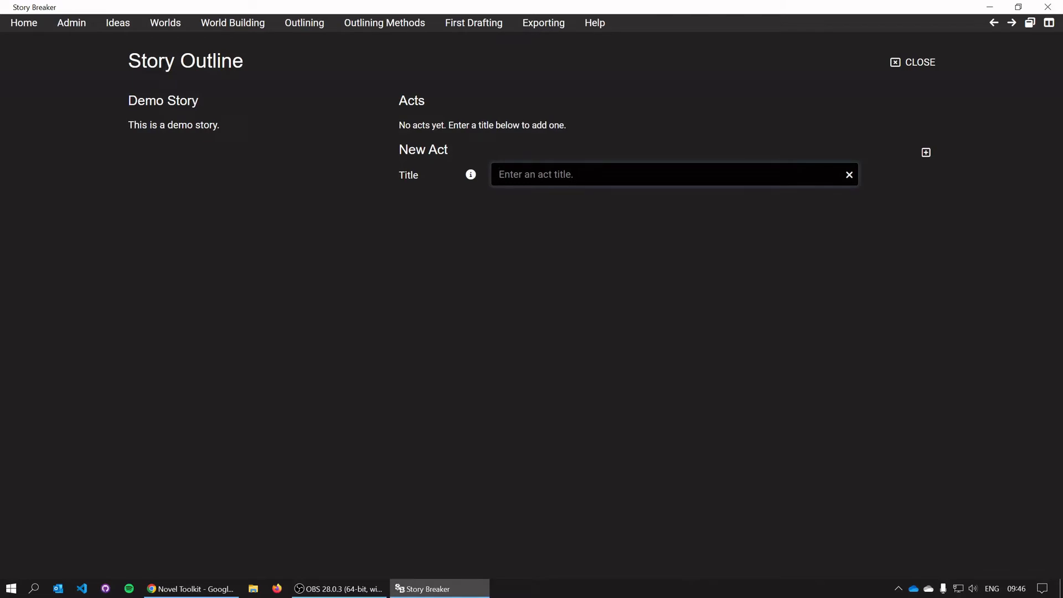
{"action": "type", "text": "Dem,o Act 1"}
{"action": "left_click", "coordinate": [927, 153]}
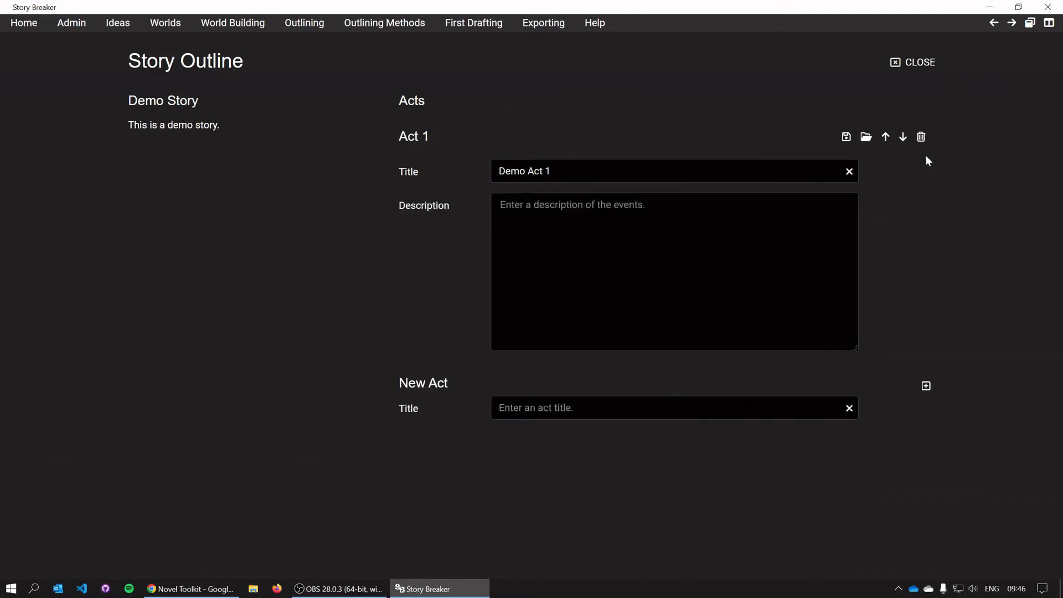
Enter "The Demo Character learns about the fate of their world." as the description of Demo Act 1.
{"action": "left_click", "coordinate": [500, 205]}
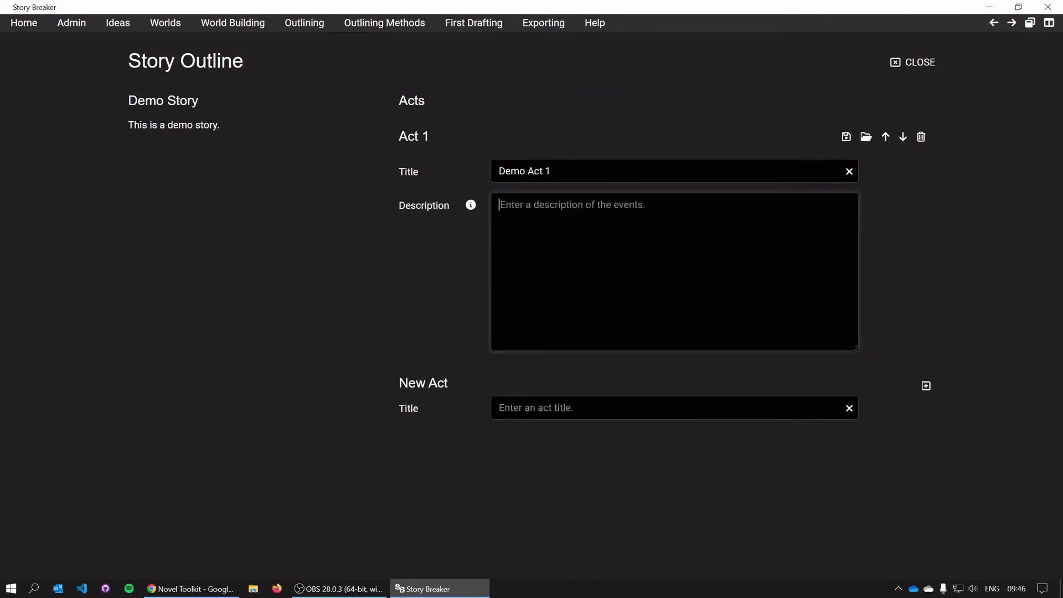
{"action": "type", "text": "The Demo C"}
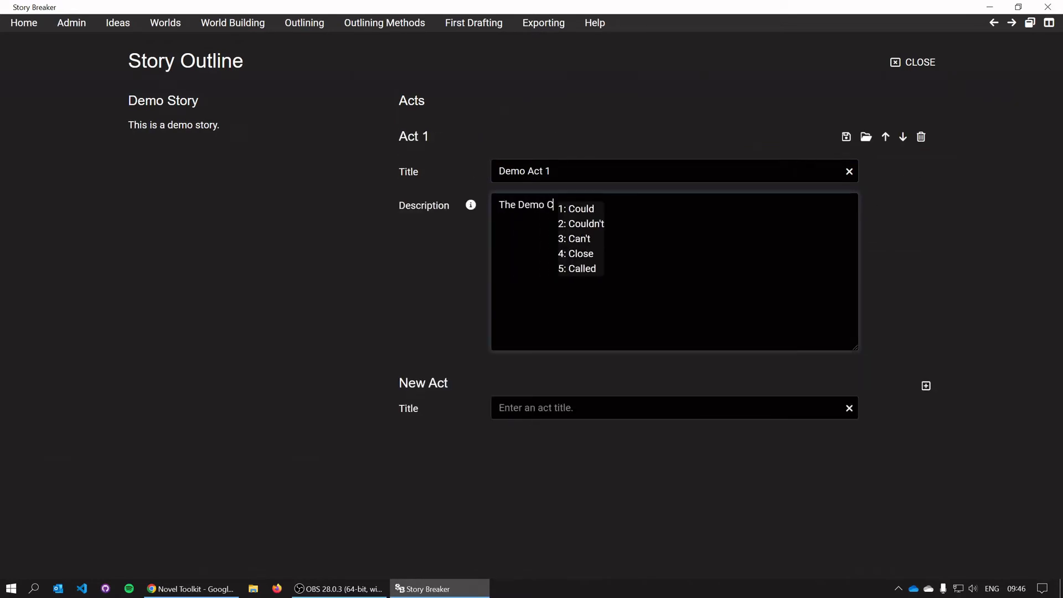
{"action": "type", "text": "haracter lear"}
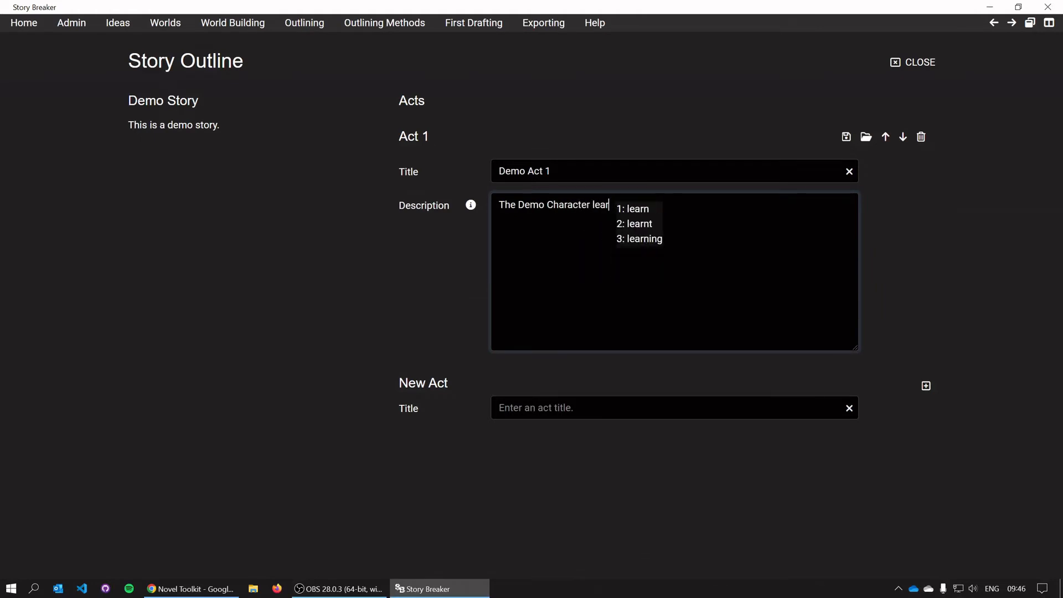
{"action": "type", "text": "ns about th ef"}
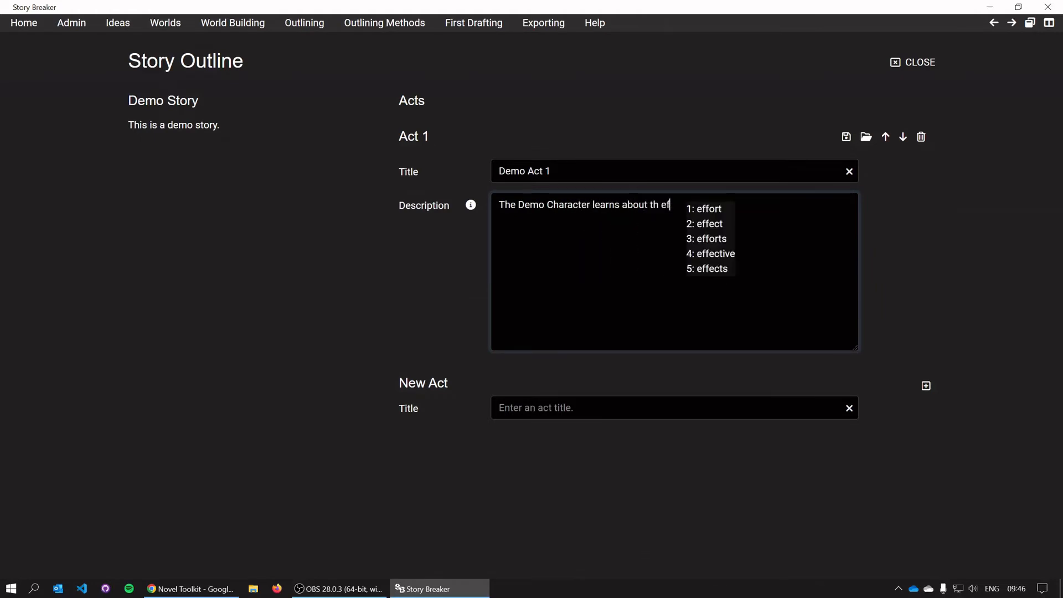
{"action": "key", "text": "BackSpace"}
{"action": "key", "text": "BackSpace"}
{"action": "key", "text": "BackSpace"}
{"action": "type", "text": "e fate of the"}
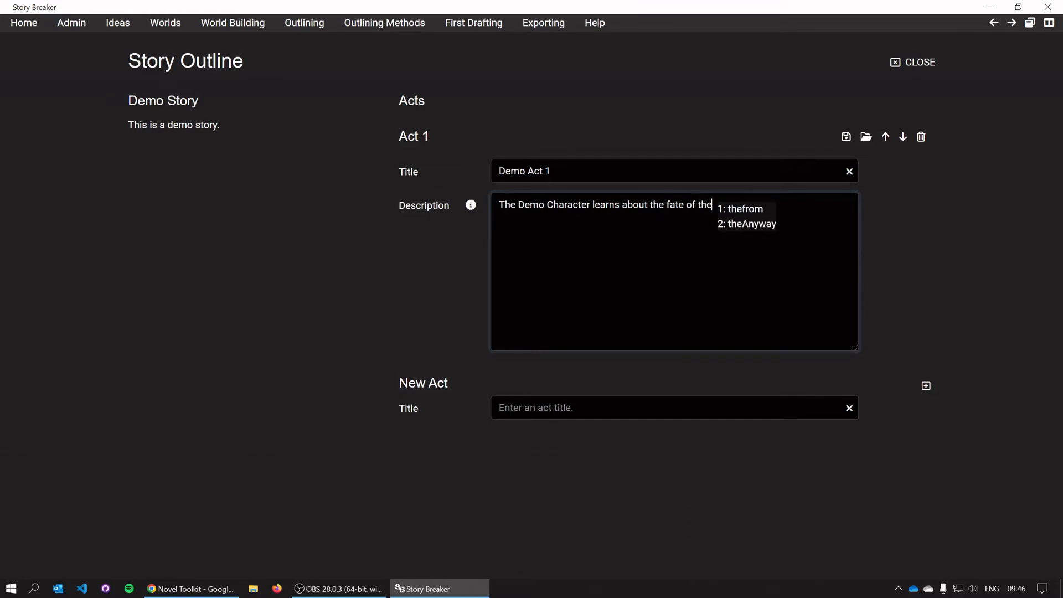
{"action": "type", "text": "ir world."}
{"action": "key", "text": "Tab"}
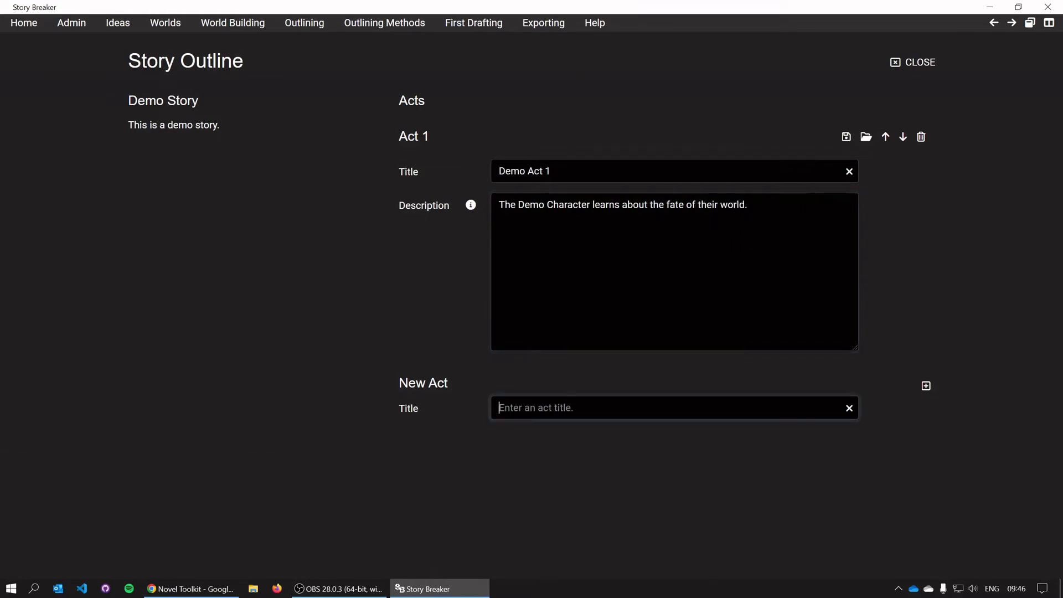
Add a second act titled "Demo Act 2" to the story outline.
{"action": "type", "text": "Demo Act 2"}
{"action": "left_click", "coordinate": [625, 369]}
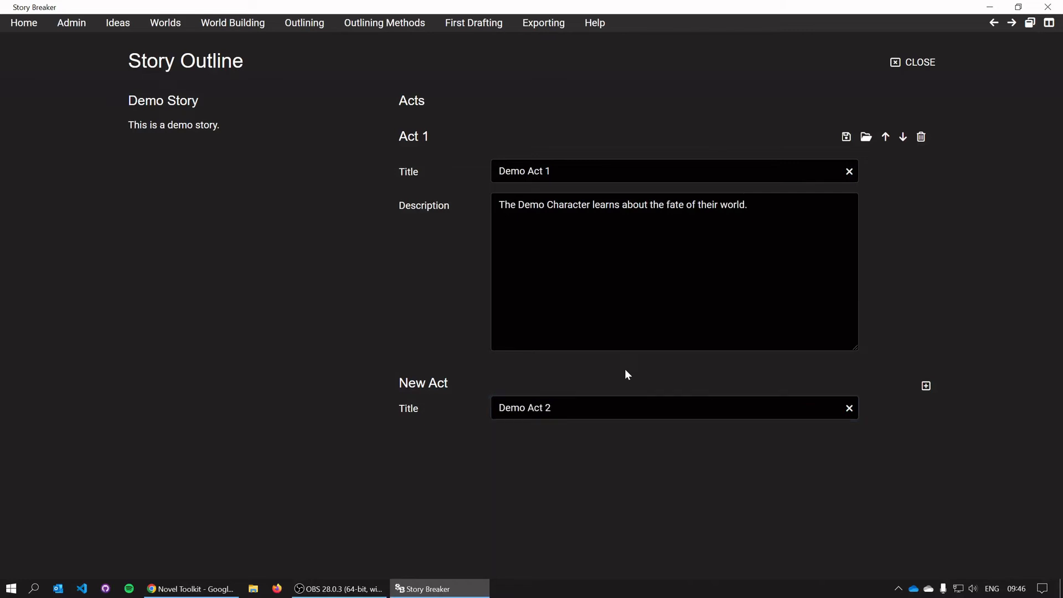
{"action": "left_click", "coordinate": [926, 391]}
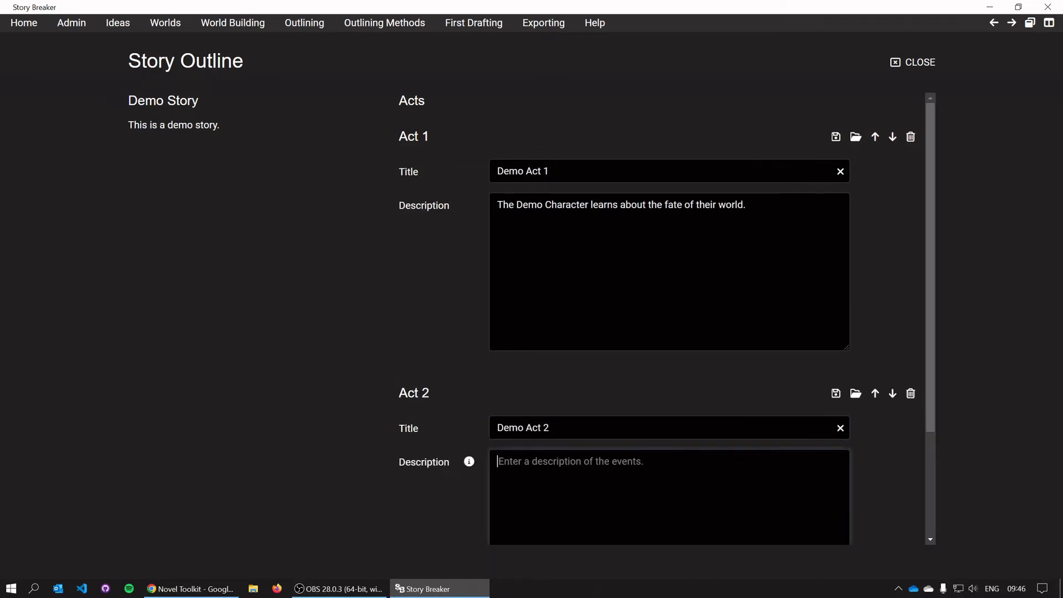
Enter "The Demo Character decides to fight back." as the description of Demo Act 2.
{"action": "type", "text": "The Demo C"}
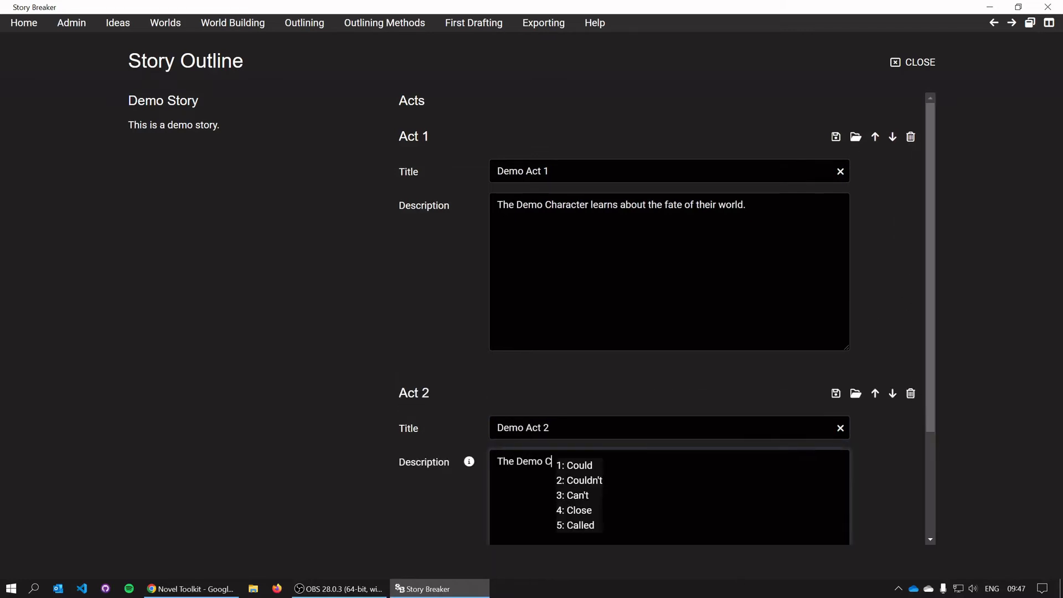
{"action": "type", "text": "haracter de"}
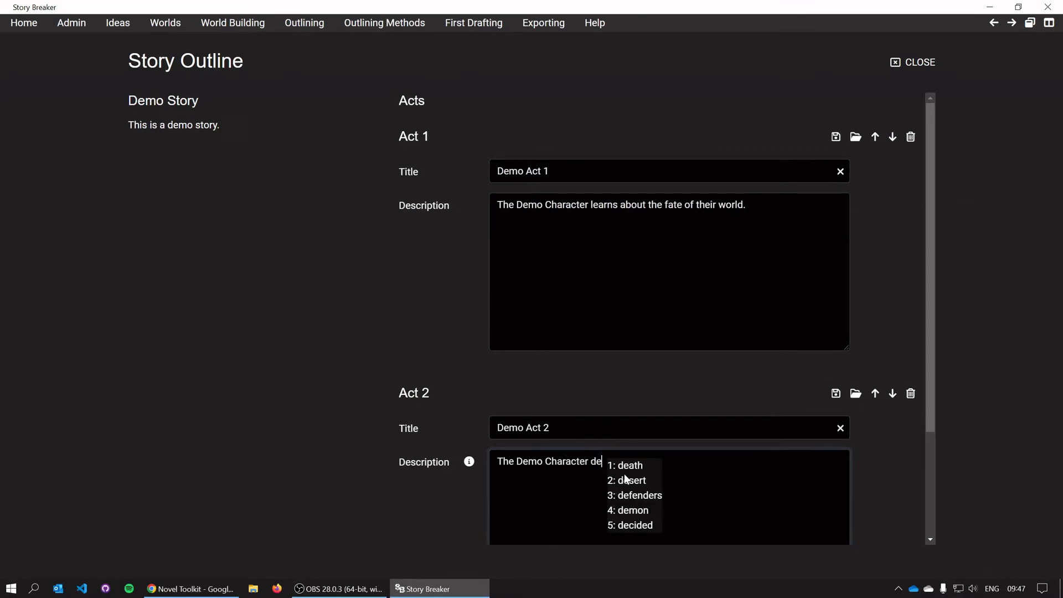
{"action": "type", "text": "cides to"}
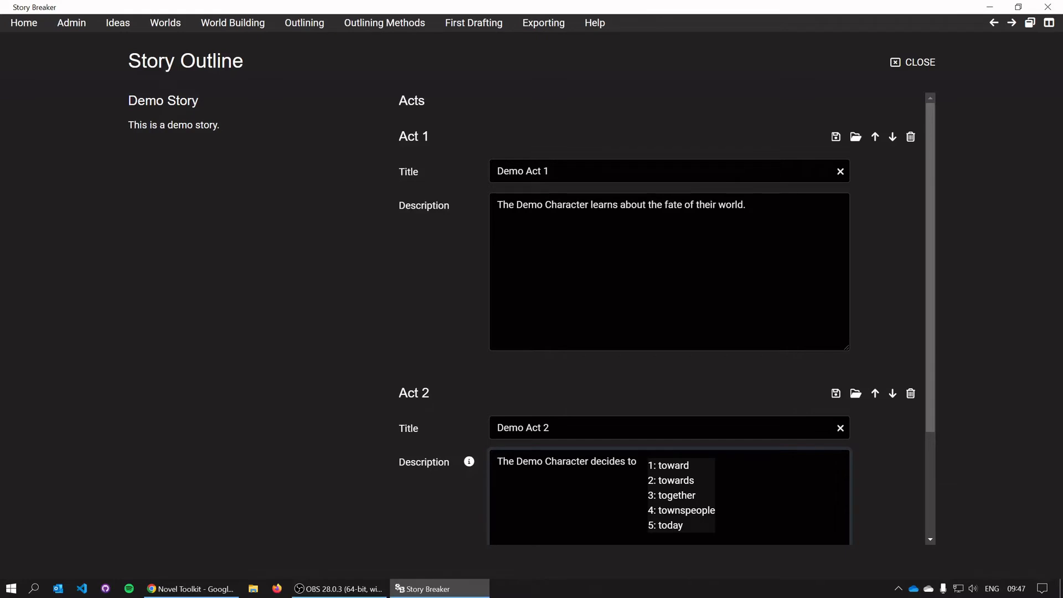
{"action": "type", "text": " fight back."}
{"action": "key", "text": "Tab"}
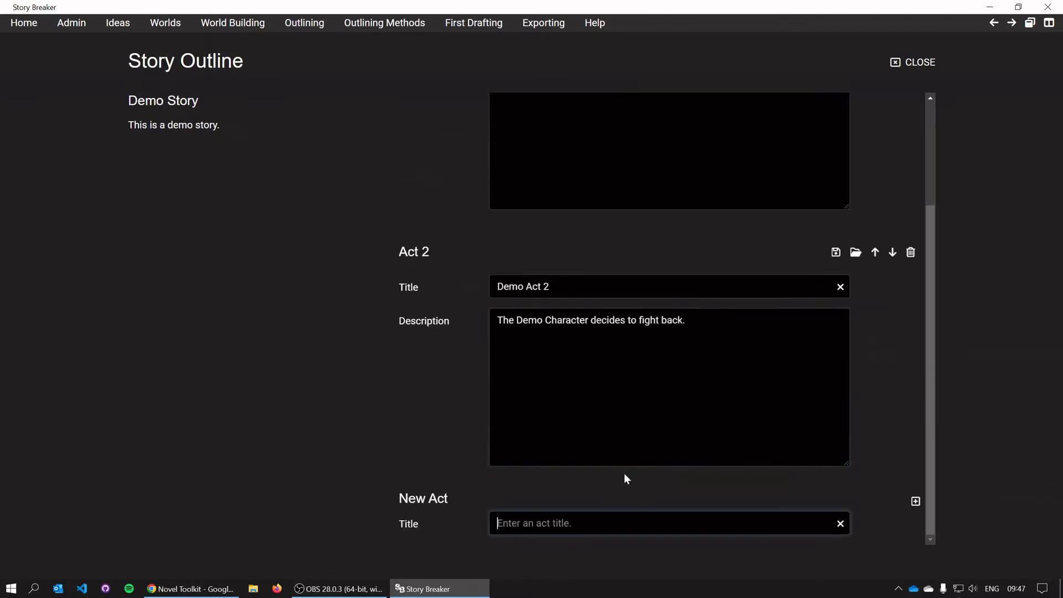
Open Demo Act 1's chapters and add a chapter titled "Demo Chapter 1".
{"action": "scroll", "coordinate": [442, 433], "scroll_direction": "up", "scroll_amount": 3}
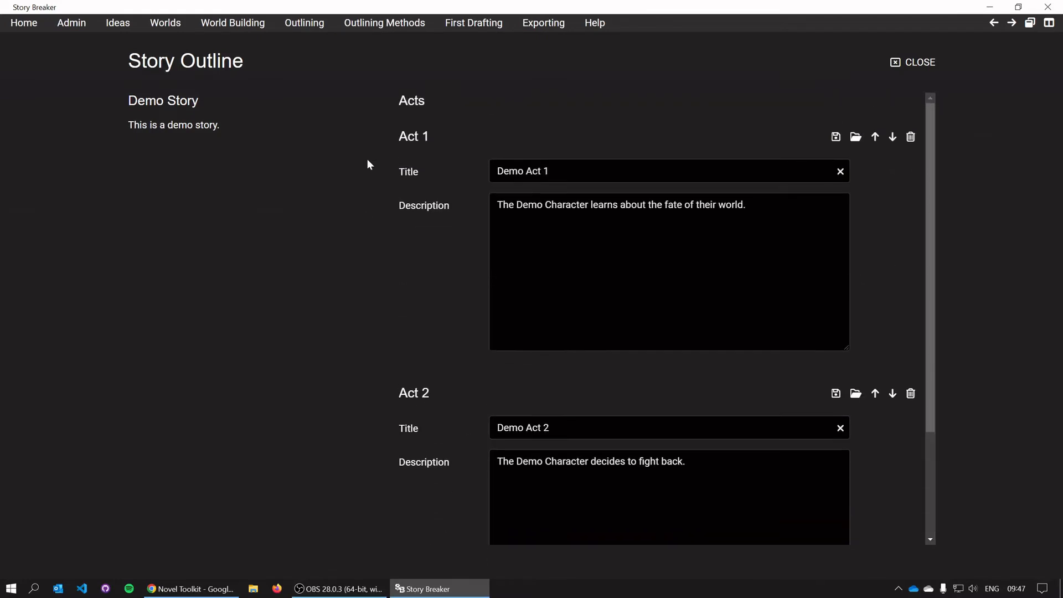
{"action": "left_click", "coordinate": [857, 137]}
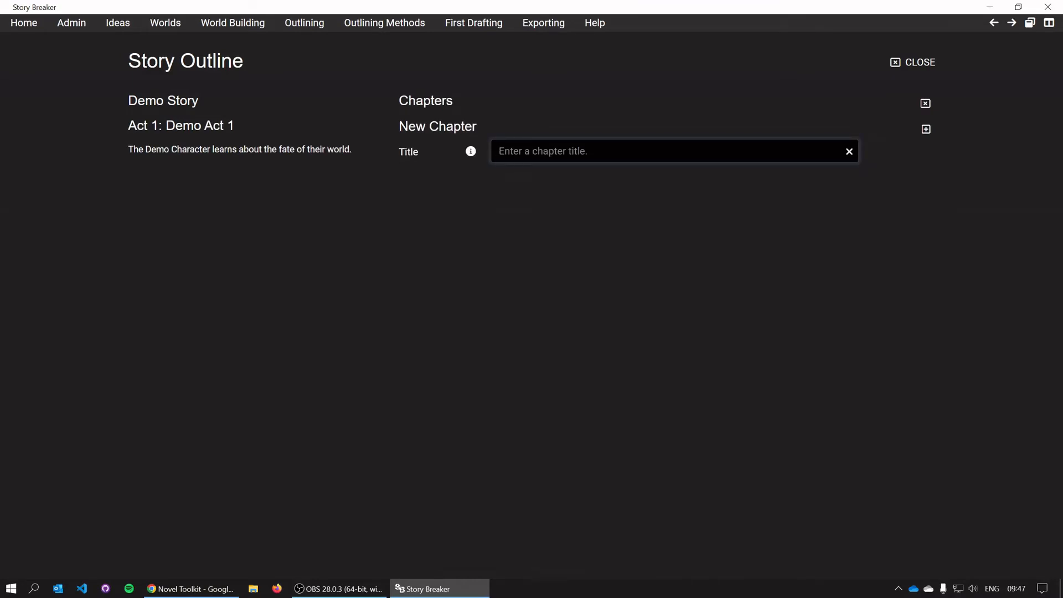
{"action": "type", "text": "Demo Chapter 1"}
{"action": "left_click", "coordinate": [927, 129]}
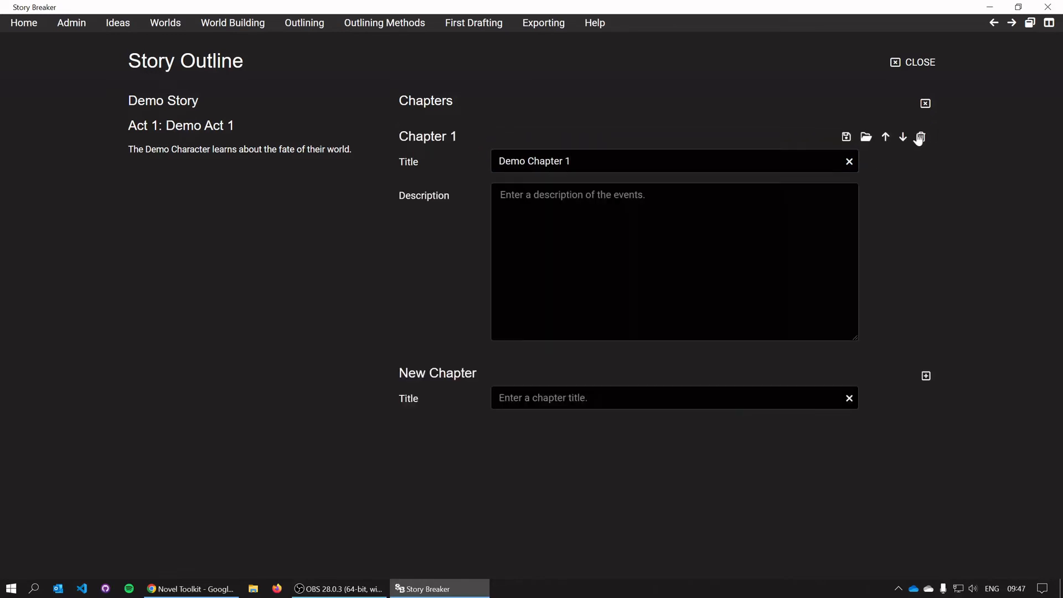
Enter "The Demo Character is happy in their world." as the description of Demo Chapter 1.
{"action": "type", "text": "The"}
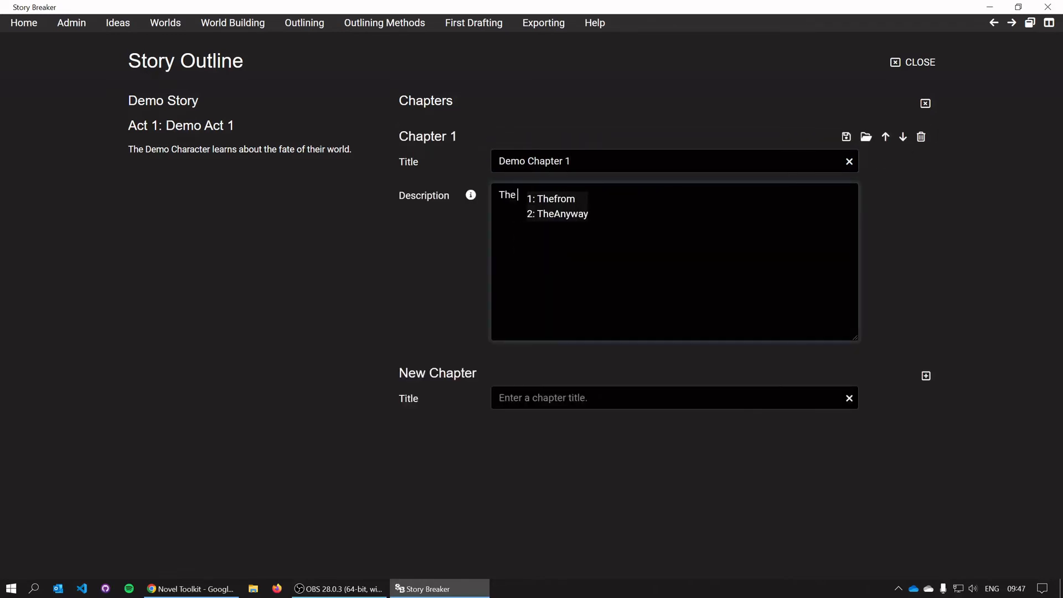
{"action": "type", "text": " Demo Charac"}
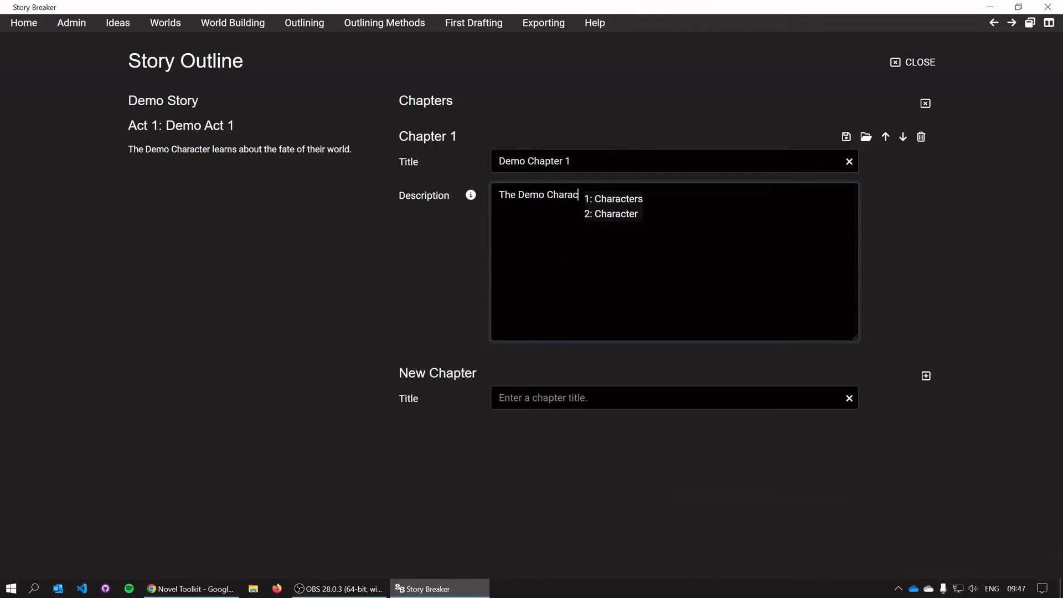
{"action": "type", "text": "ter is happy "}
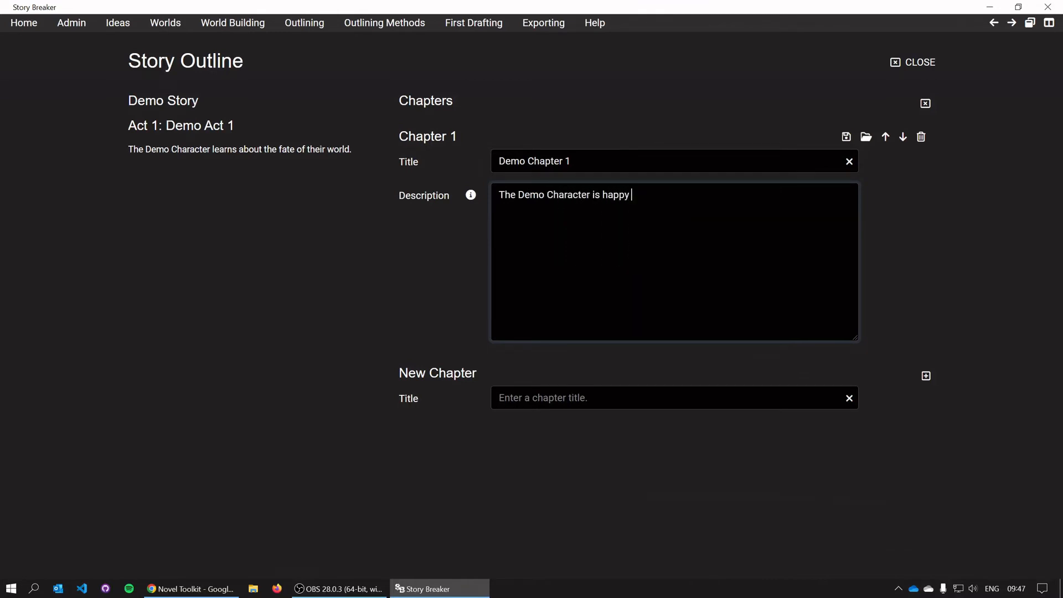
{"action": "type", "text": "in their world."}
{"action": "left_click", "coordinate": [501, 398]}
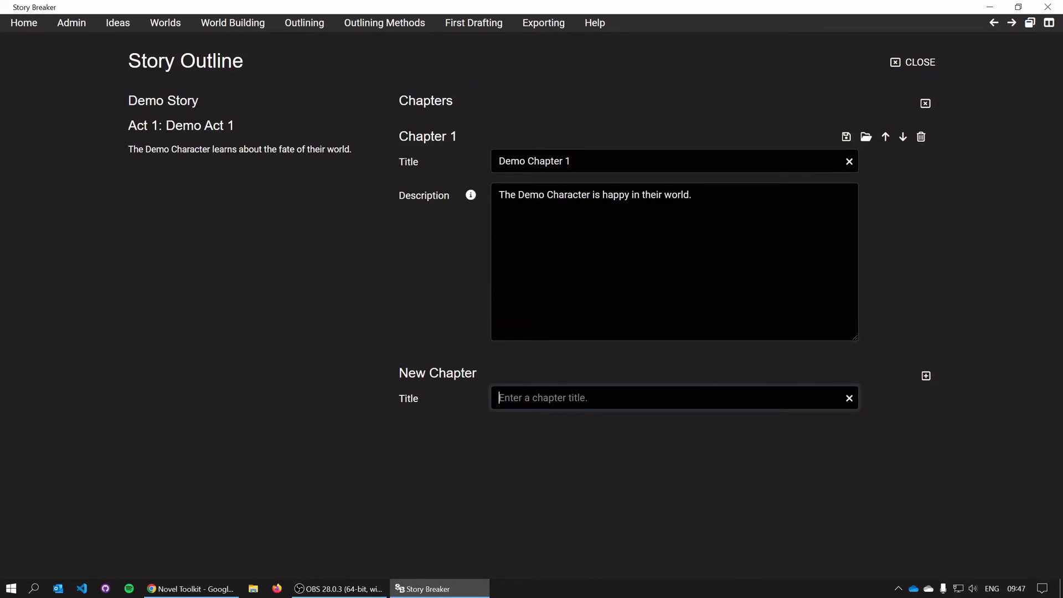
Open Demo Chapter 1's scenes and add a scene titled "Demo Scene 1".
{"action": "left_click", "coordinate": [866, 138]}
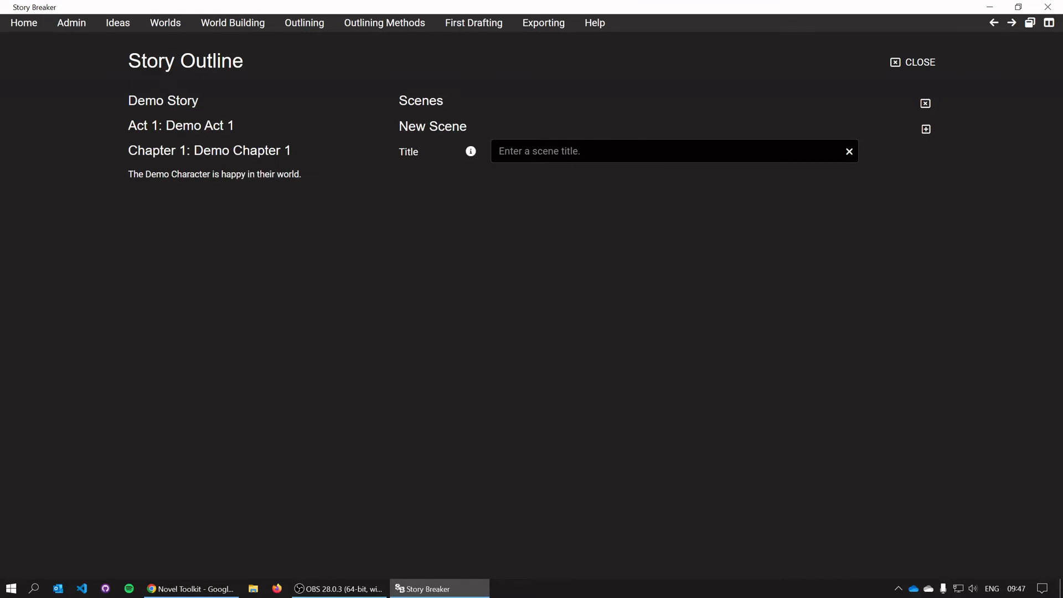
{"action": "type", "text": "Demo S"}
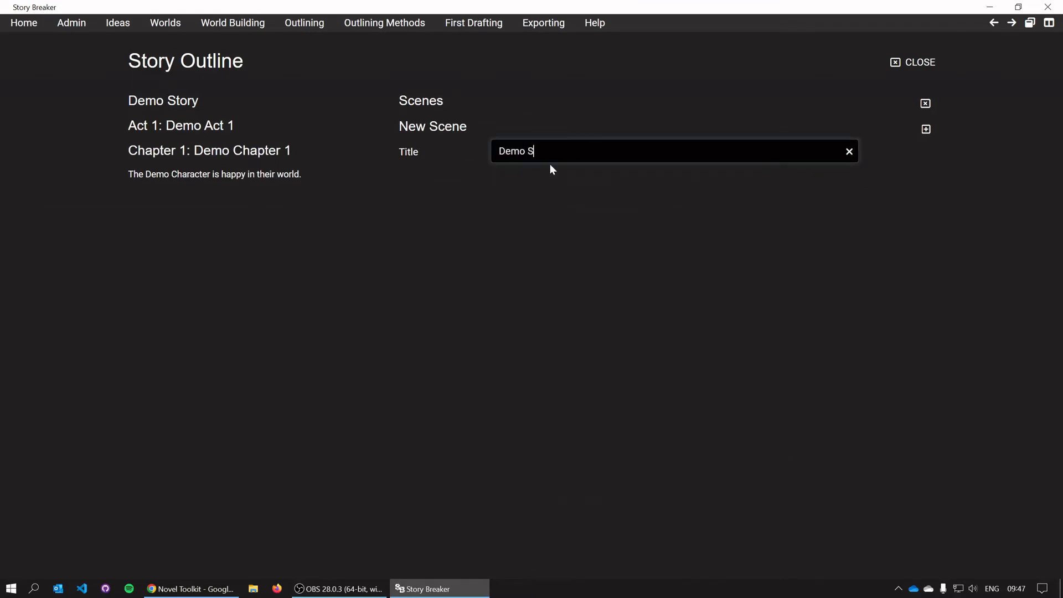
{"action": "type", "text": "cene 1"}
{"action": "left_click", "coordinate": [926, 130]}
Enter "The Demo Character is asleep in bed." as the description of Demo Scene 1.
{"action": "type", "text": "T"}
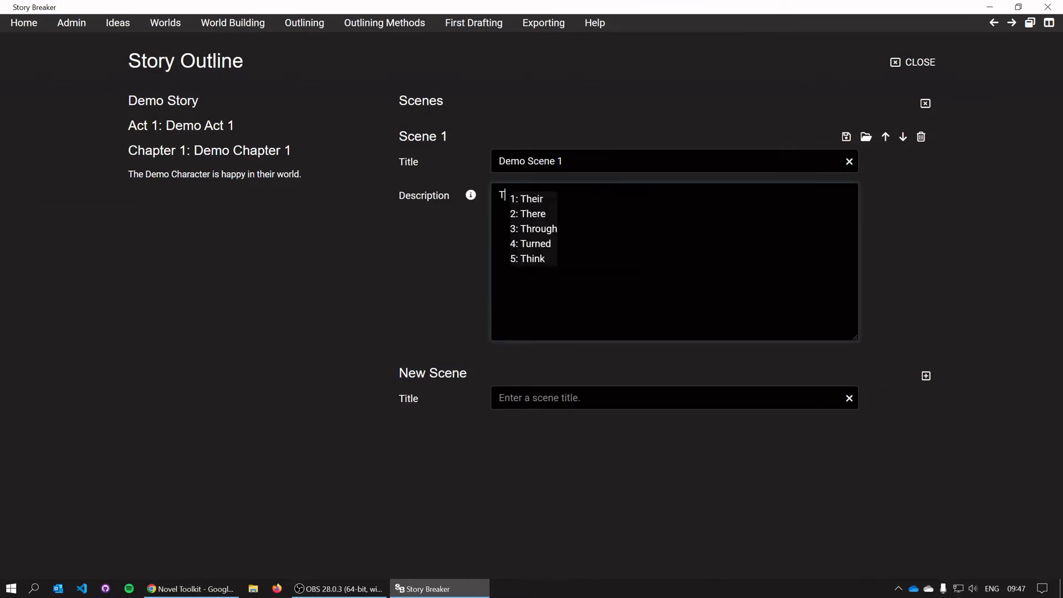
{"action": "type", "text": "he Demo Chara"}
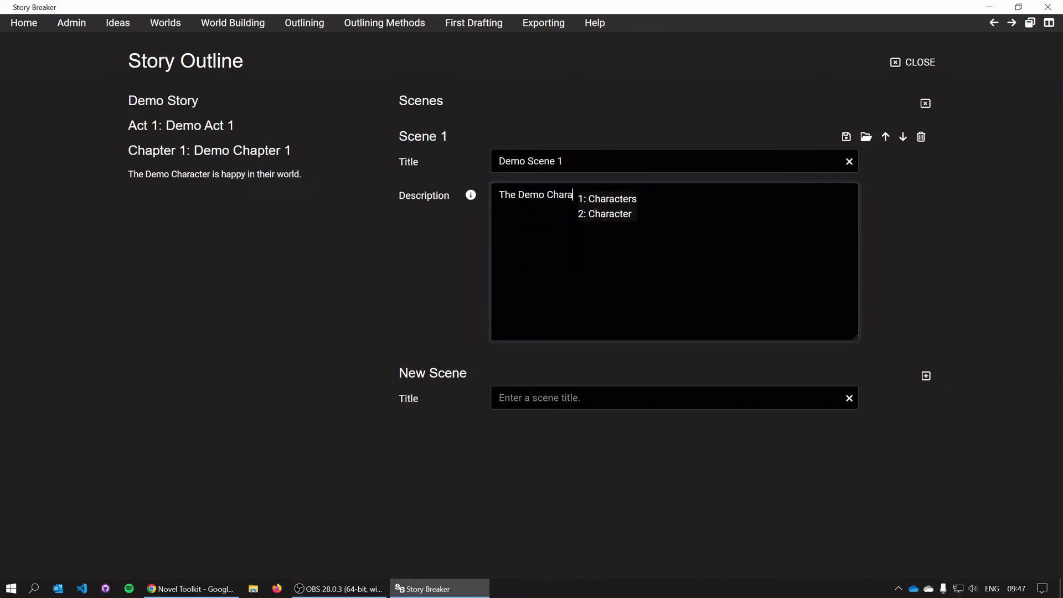
{"action": "type", "text": "cter is asleep inb"}
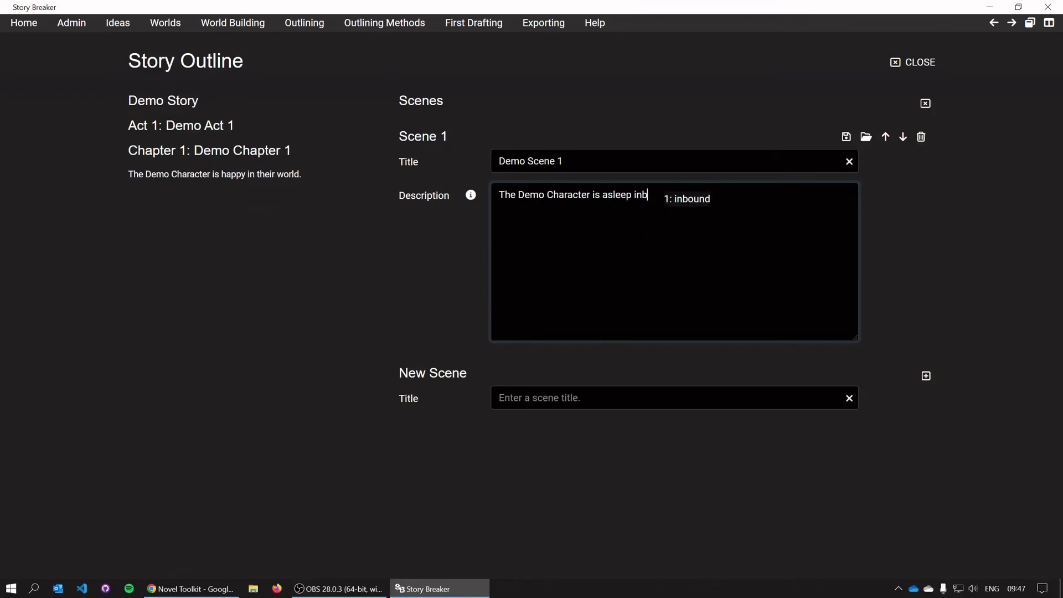
{"action": "key", "text": "BackSpace"}
{"action": "type", "text": "bed."}
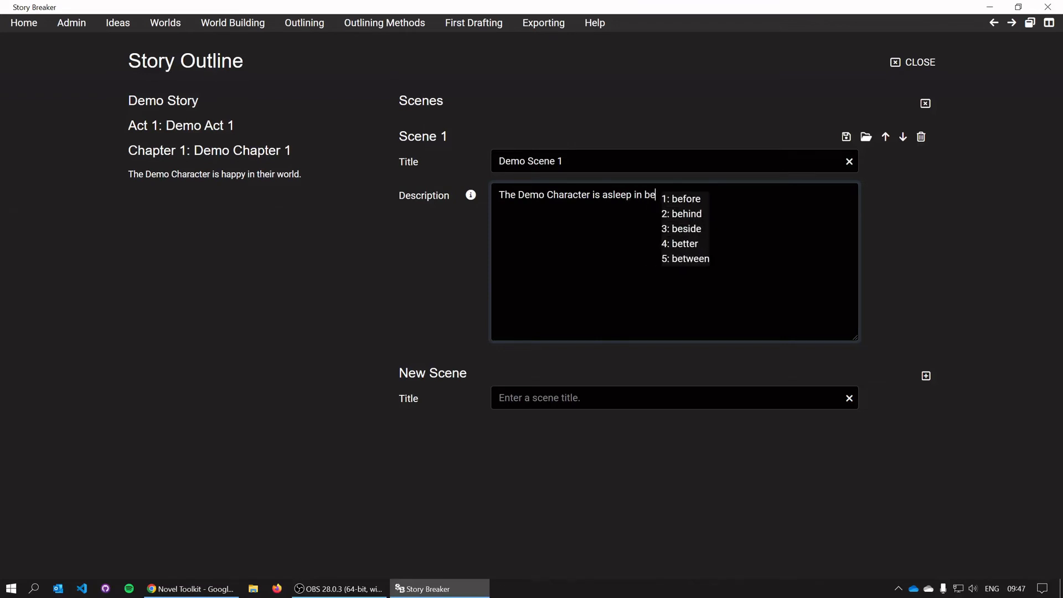
{"action": "left_click", "coordinate": [960, 252]}
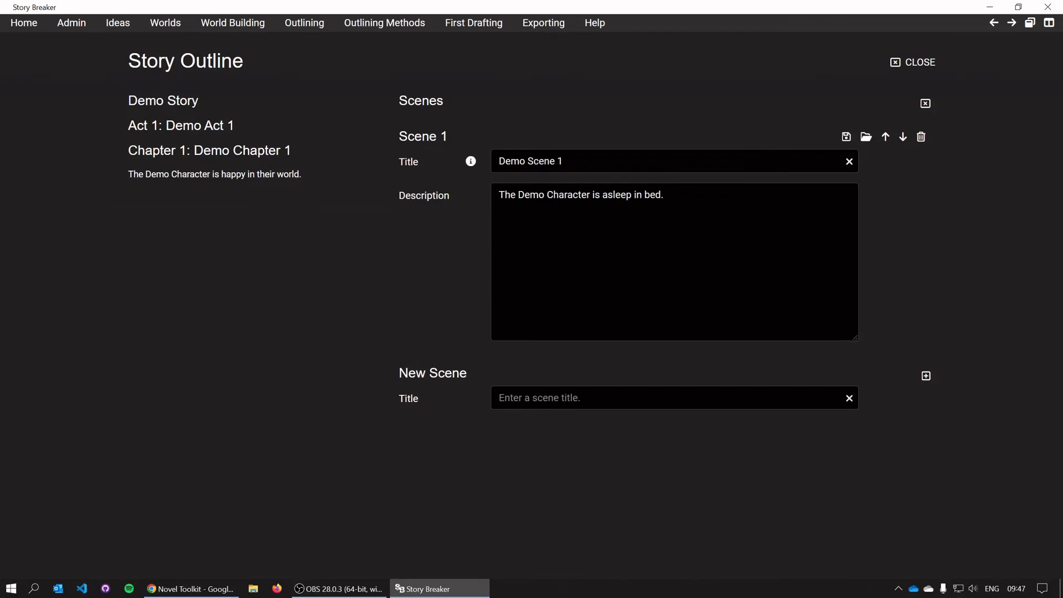
Open Demo Scene 1's sub-scenes and add a sub-scene titled "Demo Sub-Scene 1".
{"action": "left_click", "coordinate": [866, 136]}
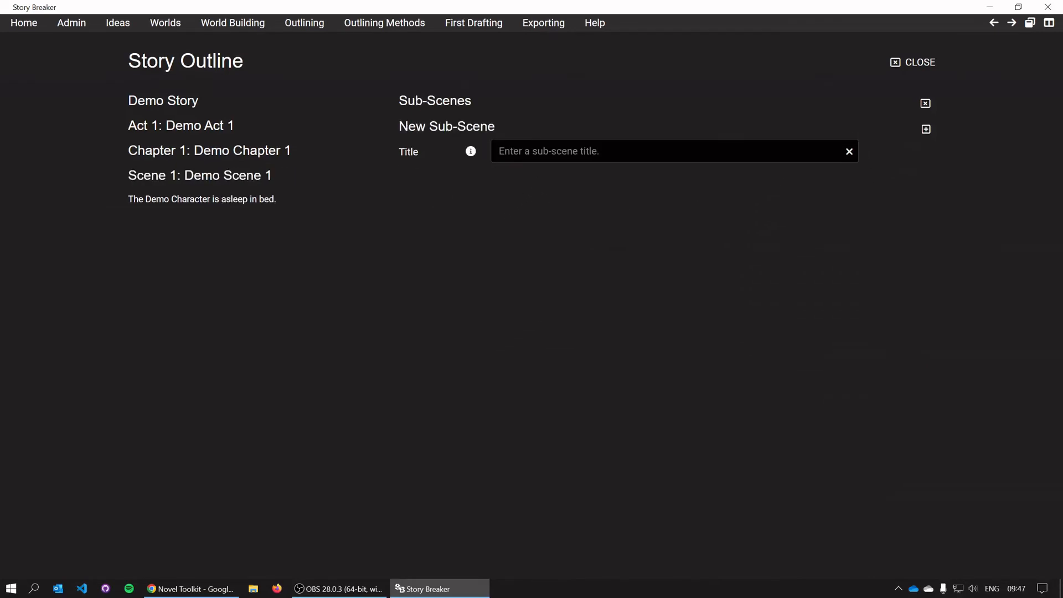
{"action": "left_click", "coordinate": [567, 157]}
{"action": "type", "text": "Demo "}
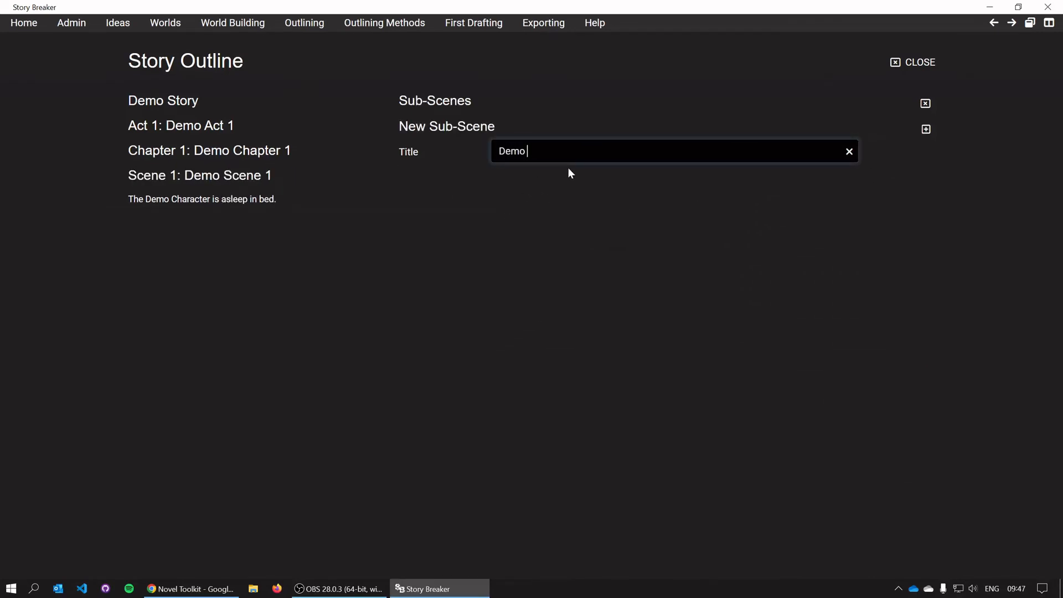
{"action": "type", "text": "Sub-Scene 1"}
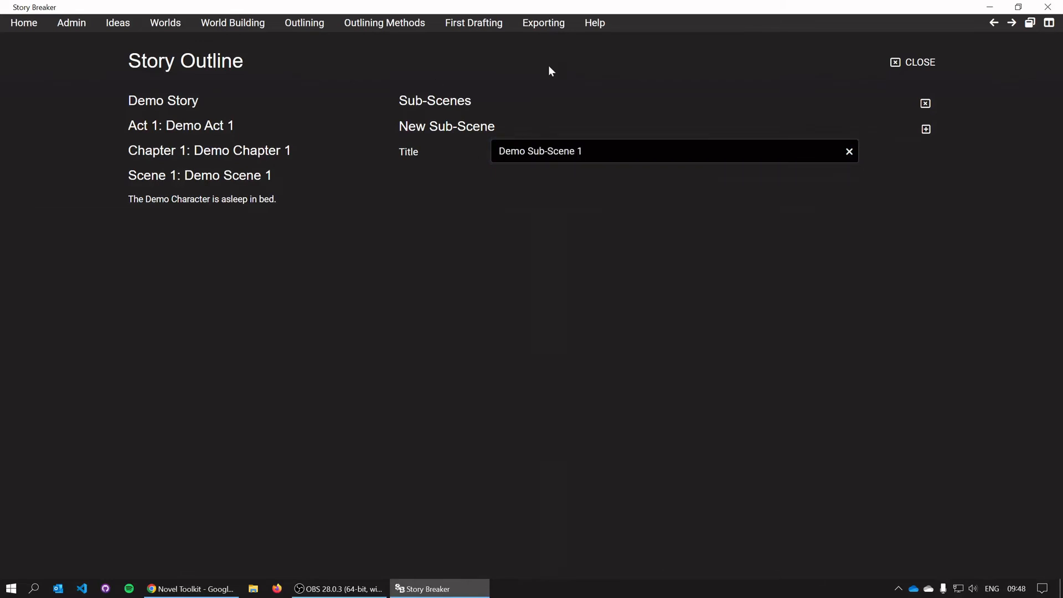
{"action": "left_click", "coordinate": [926, 129]}
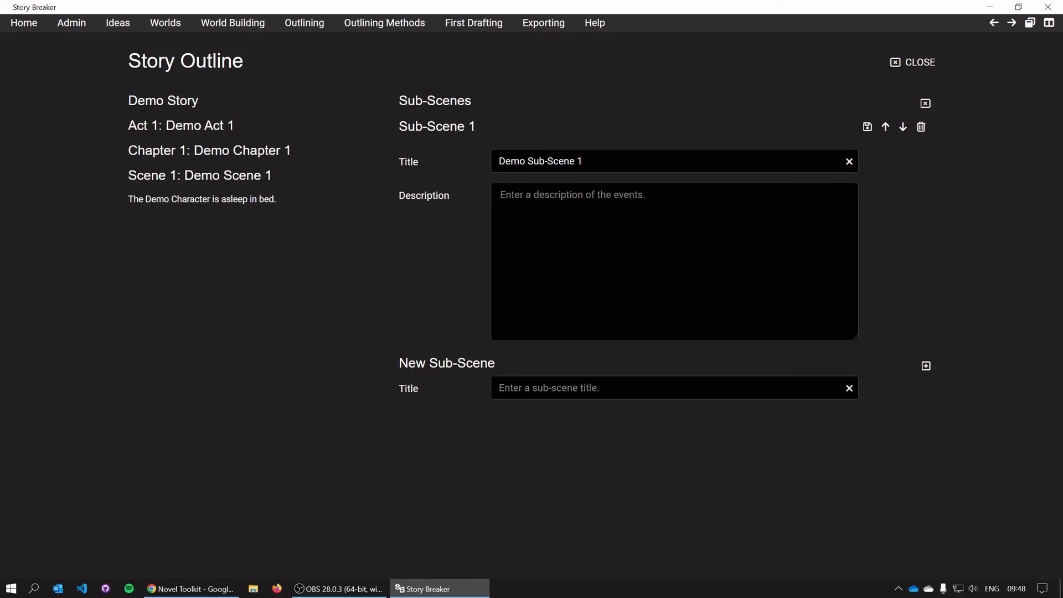
Enter "Demo Character should pick up their sword." as the description of Demo Sub-Scene 1.
{"action": "left_click", "coordinate": [498, 293]}
{"action": "type", "text": "Demo Cha"}
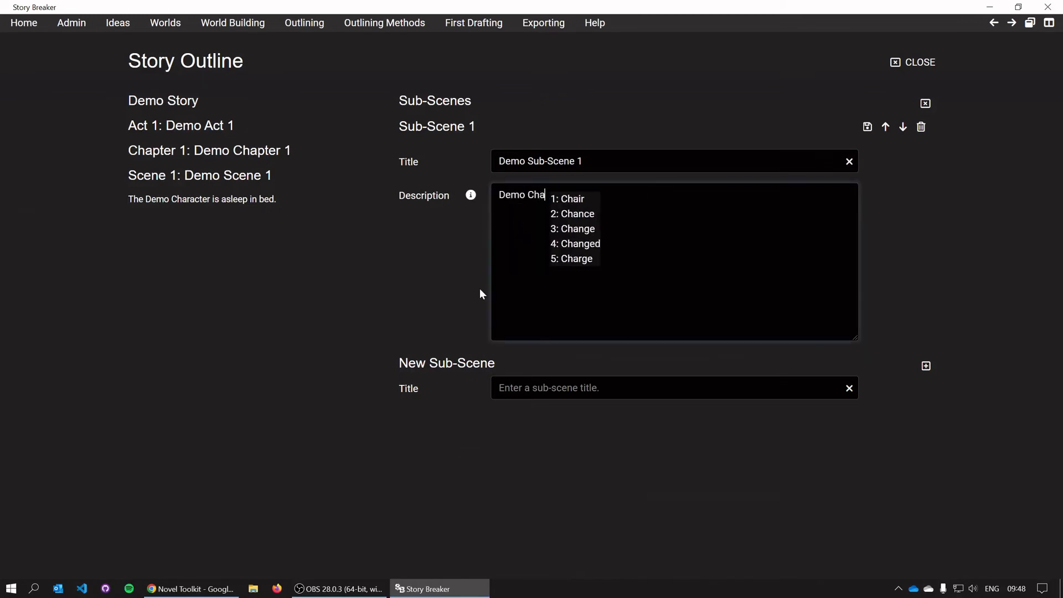
{"action": "type", "text": "racter should"}
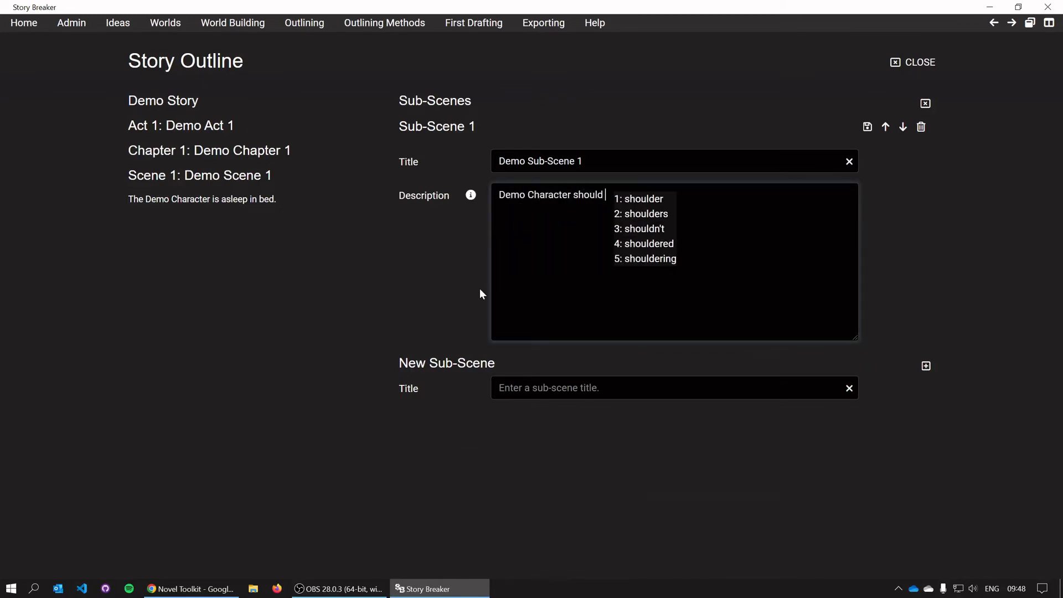
{"action": "type", "text": " pick up their sword."}
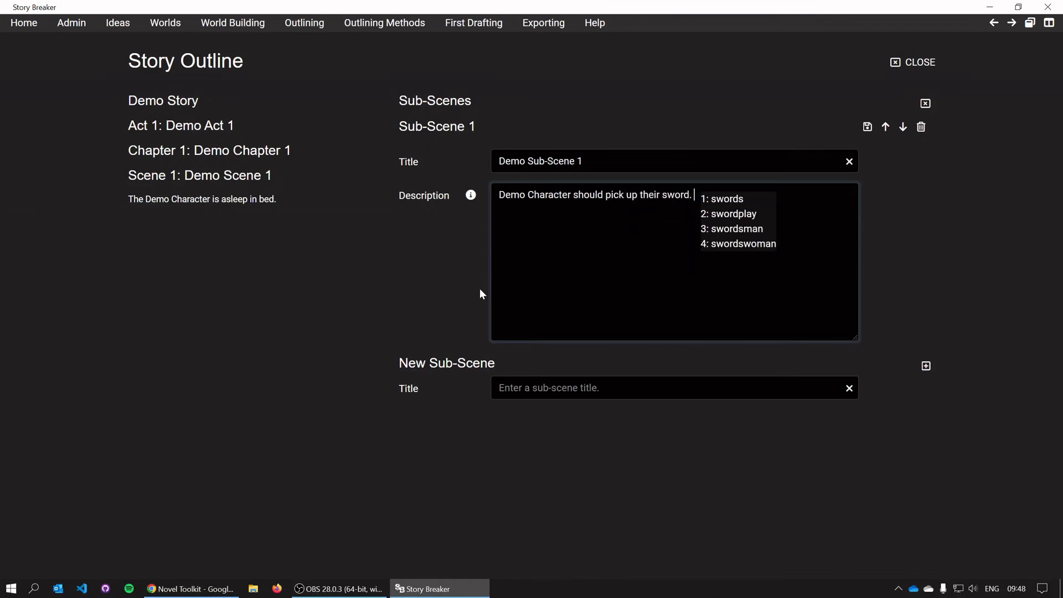
{"action": "left_click", "coordinate": [480, 288]}
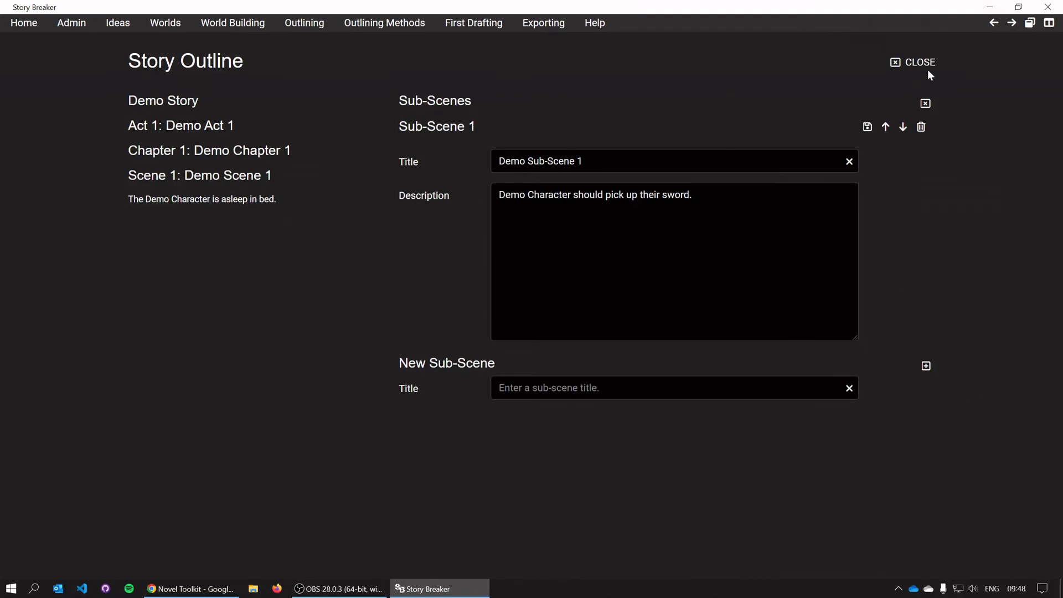
Close the sub-scenes, scenes and chapters levels to return to the story outline's acts.
{"action": "left_click", "coordinate": [925, 106]}
{"action": "left_click", "coordinate": [927, 105]}
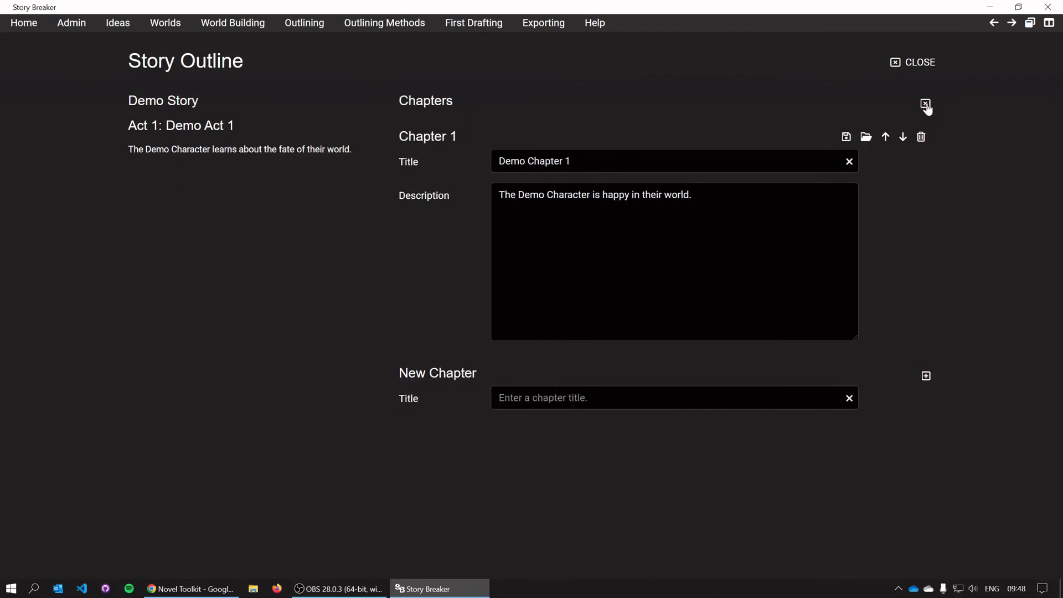
{"action": "left_click", "coordinate": [926, 105]}
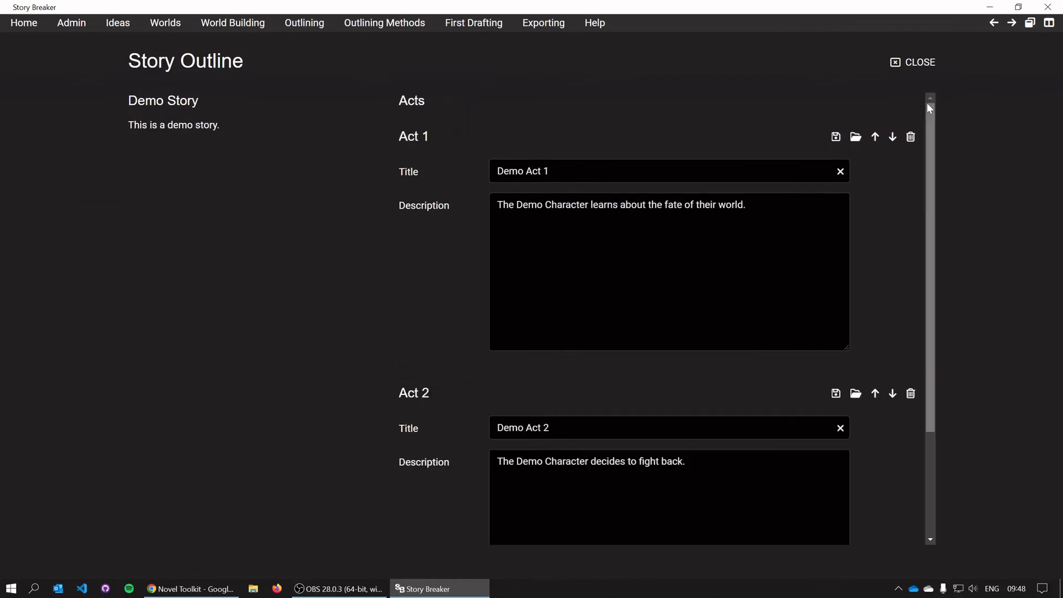
Move Demo Act 1 below Demo Act 2 and restore the original order of the acts.
{"action": "left_click", "coordinate": [893, 139]}
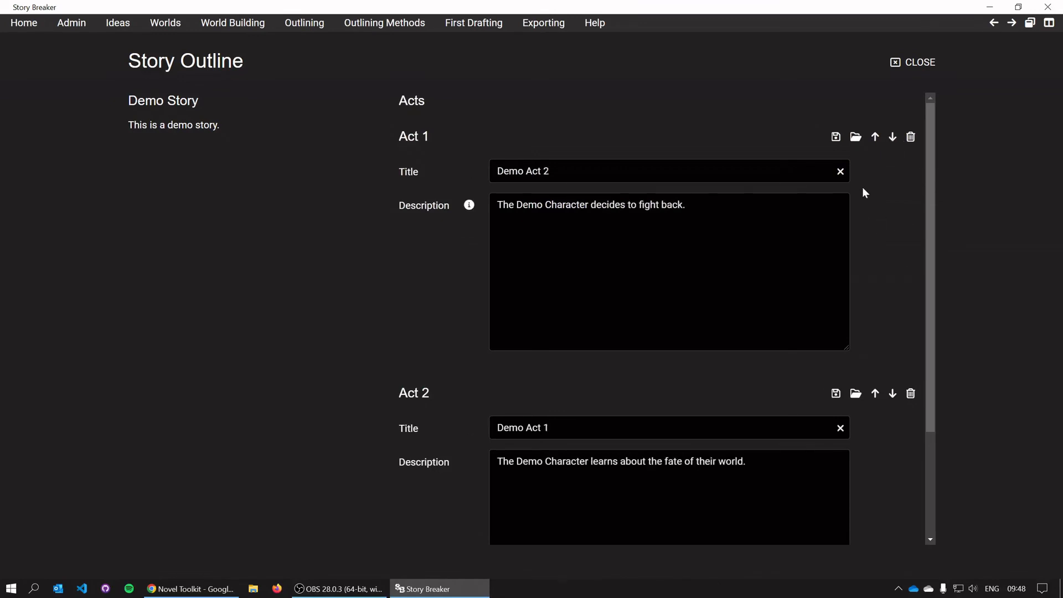
{"action": "left_click", "coordinate": [893, 138]}
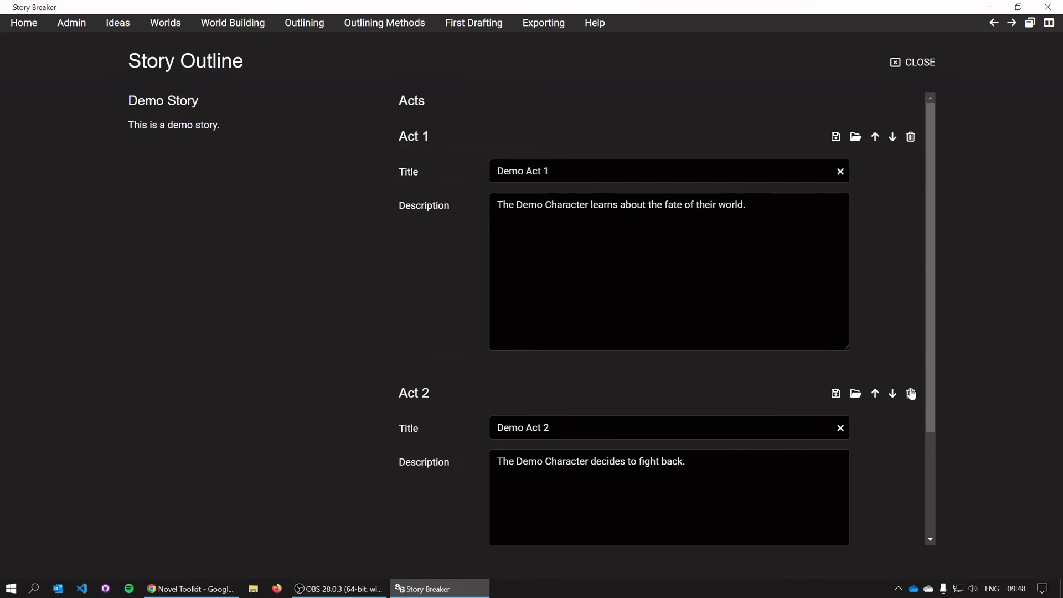
Delete Demo Act 2 and close the story outline to return to the Demo Story page.
{"action": "left_click", "coordinate": [911, 393]}
{"action": "left_click", "coordinate": [566, 297]}
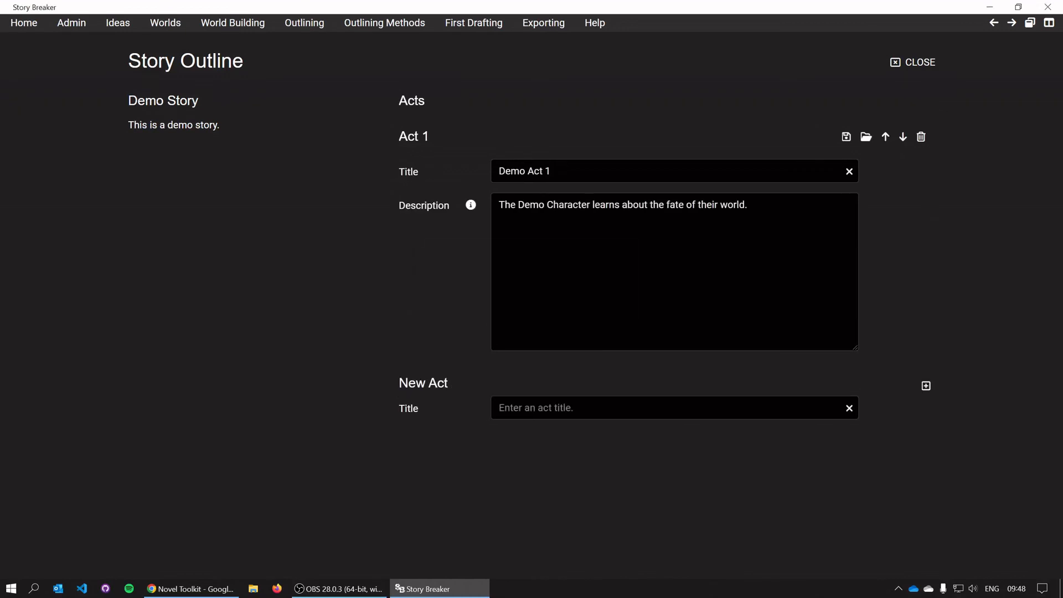
{"action": "left_click", "coordinate": [923, 66]}
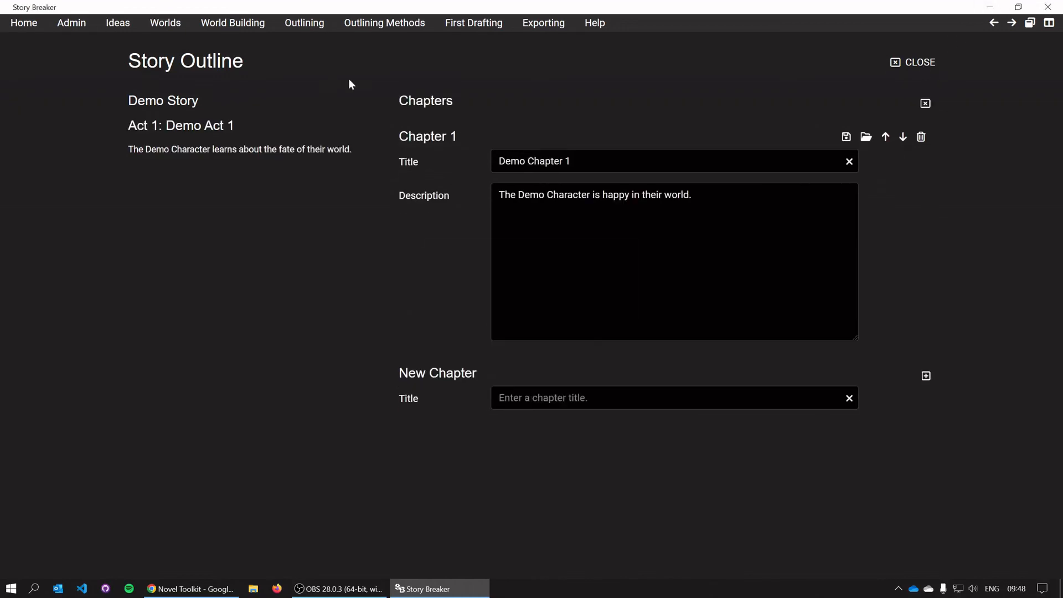
{"action": "left_click", "coordinate": [933, 64]}
{"action": "left_click", "coordinate": [934, 62]}
{"action": "left_click", "coordinate": [934, 62]}
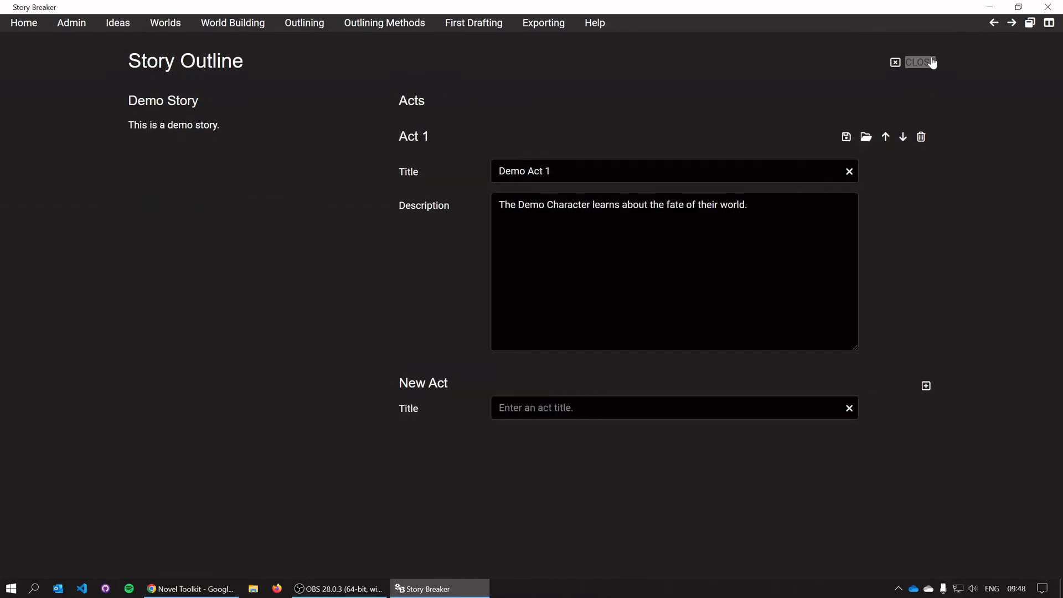
{"action": "left_click", "coordinate": [934, 62]}
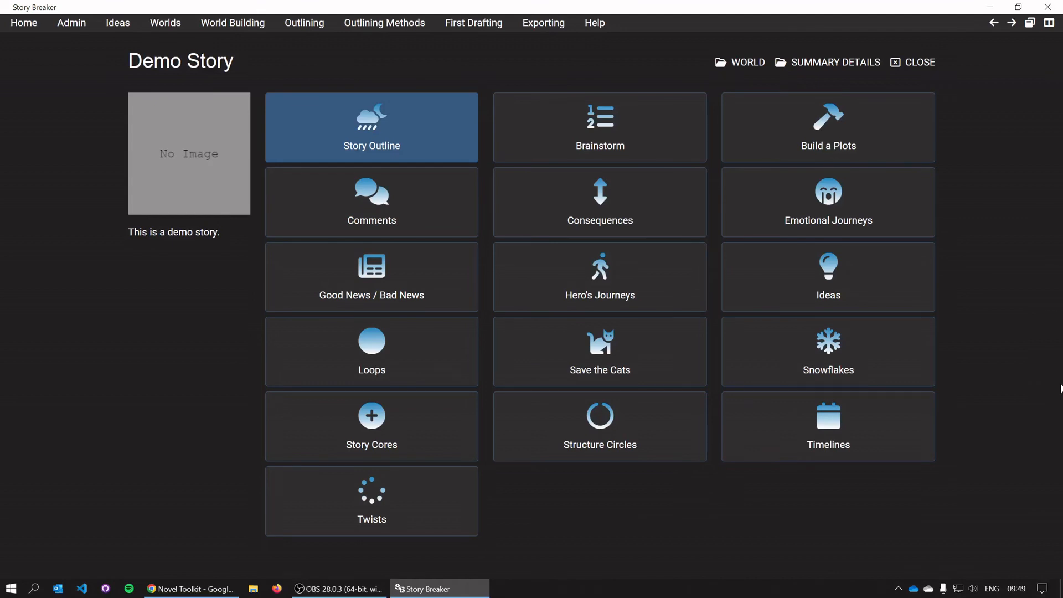
Add a hero's journey named "Hero's Journey 1" to Demo Story and return to the story page.
{"action": "left_click", "coordinate": [645, 286]}
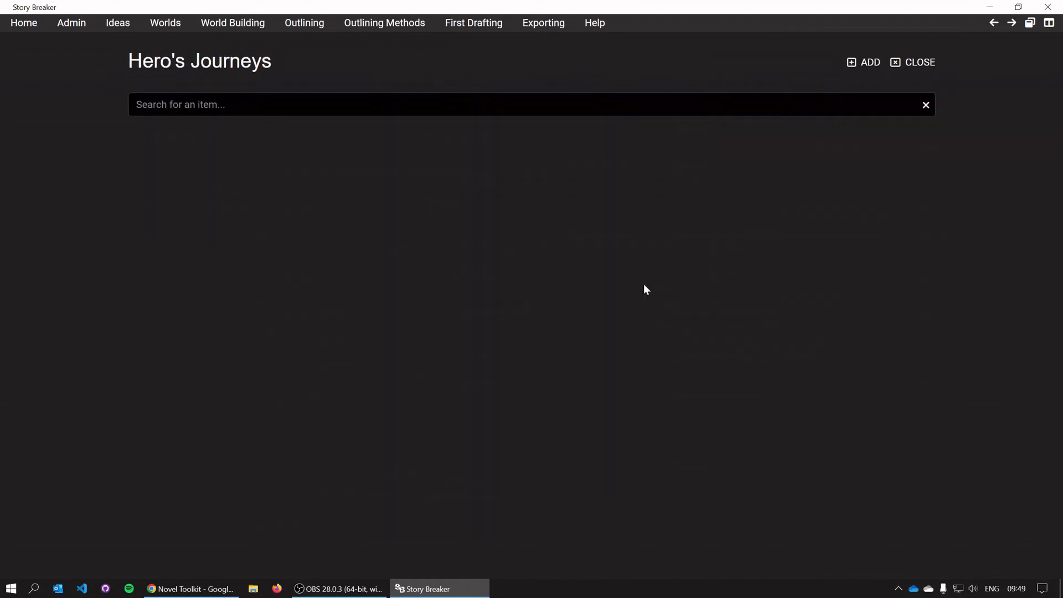
{"action": "left_click", "coordinate": [863, 64]}
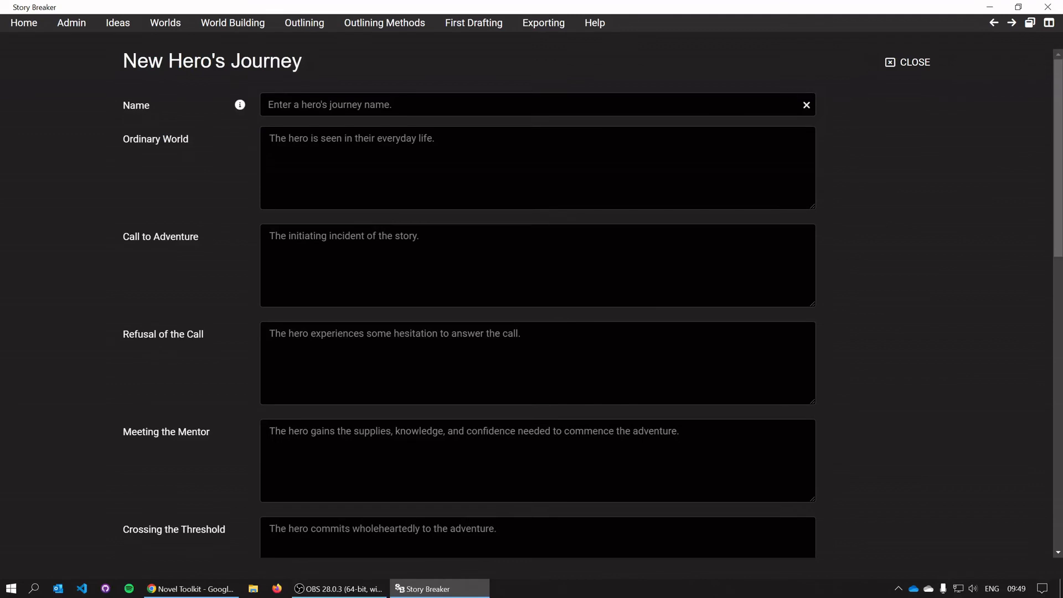
{"action": "left_click", "coordinate": [320, 93]}
{"action": "type", "text": "Hero"}
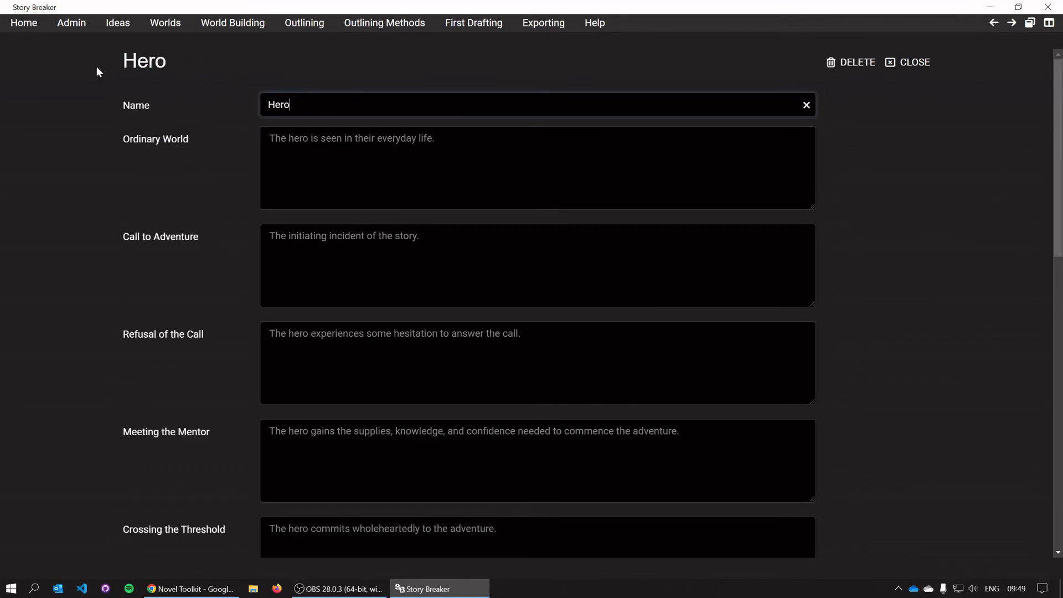
{"action": "type", "text": "'s Journe"}
{"action": "key", "text": "BackSpace"}
{"action": "type", "text": "rney 1"}
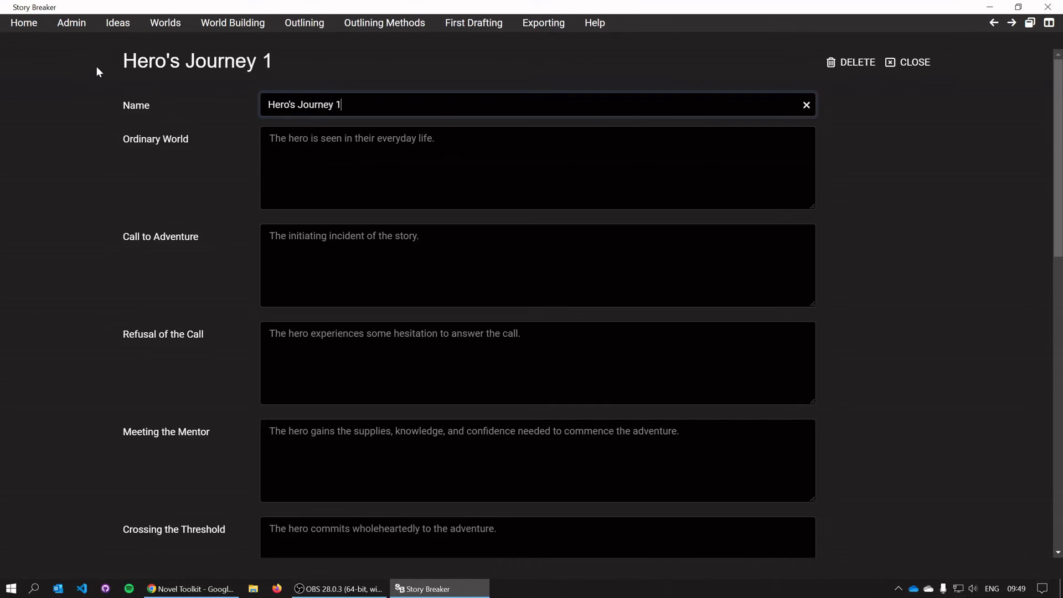
{"action": "key", "text": "Tab"}
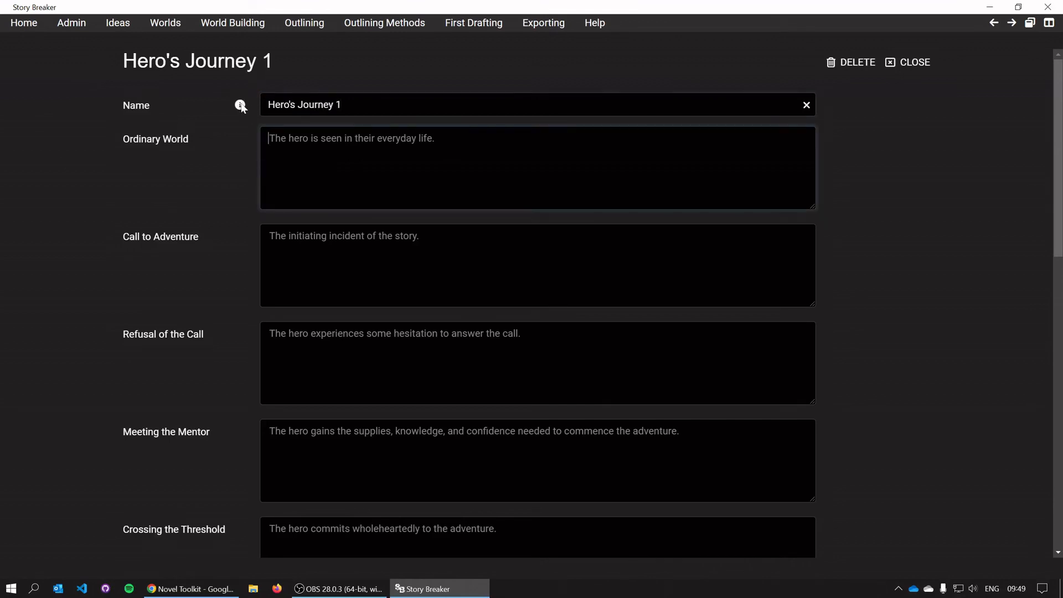
{"action": "mouse_move", "coordinate": [240, 106]}
{"action": "left_click", "coordinate": [919, 66]}
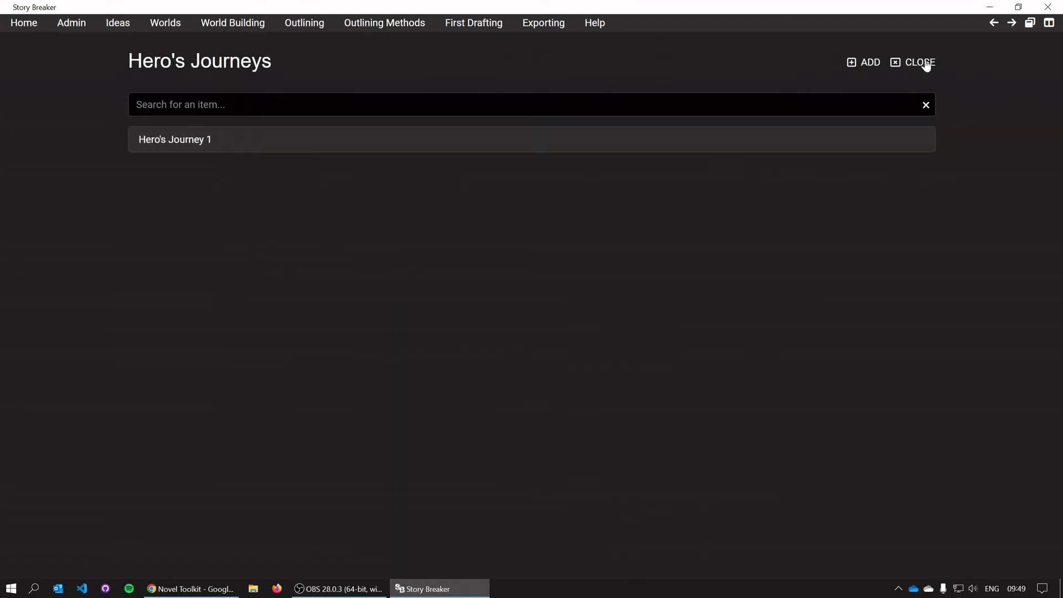
{"action": "left_click", "coordinate": [924, 65]}
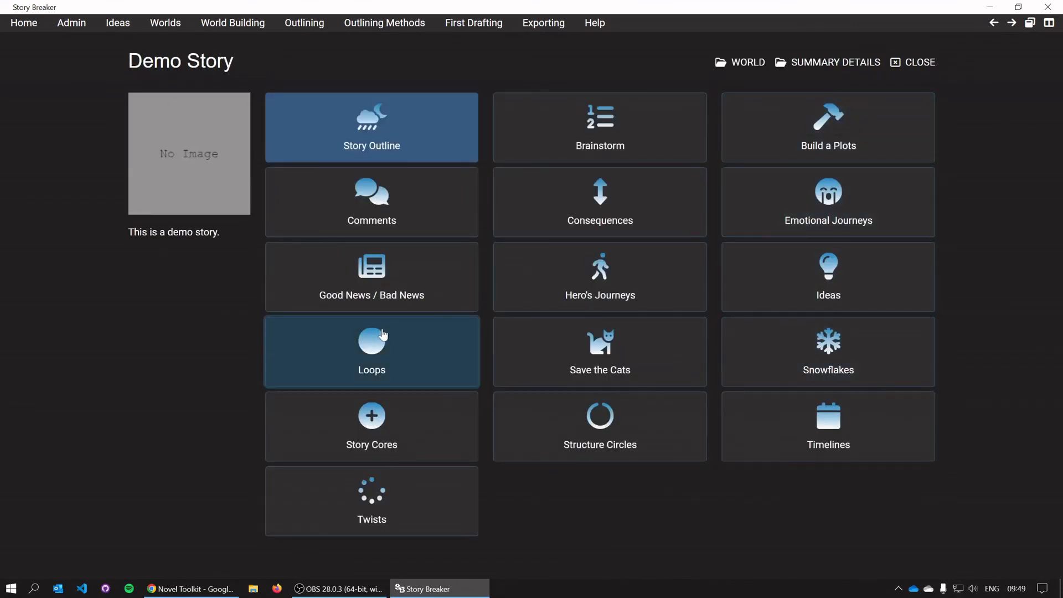
Add a snowflake named "Demo Snowflake" to Demo Story.
{"action": "left_click", "coordinate": [862, 369]}
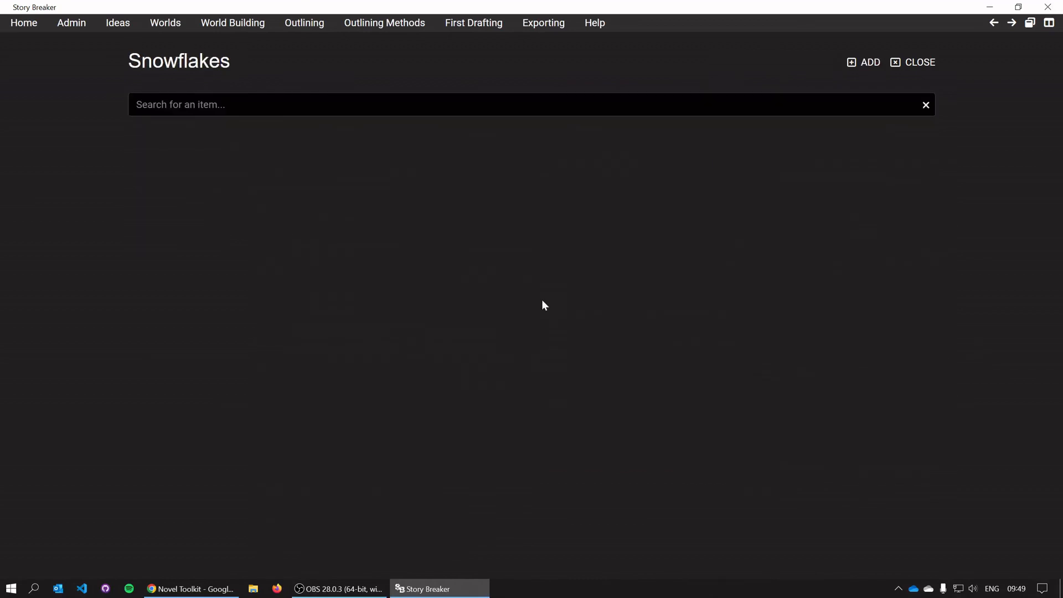
{"action": "left_click", "coordinate": [851, 63]}
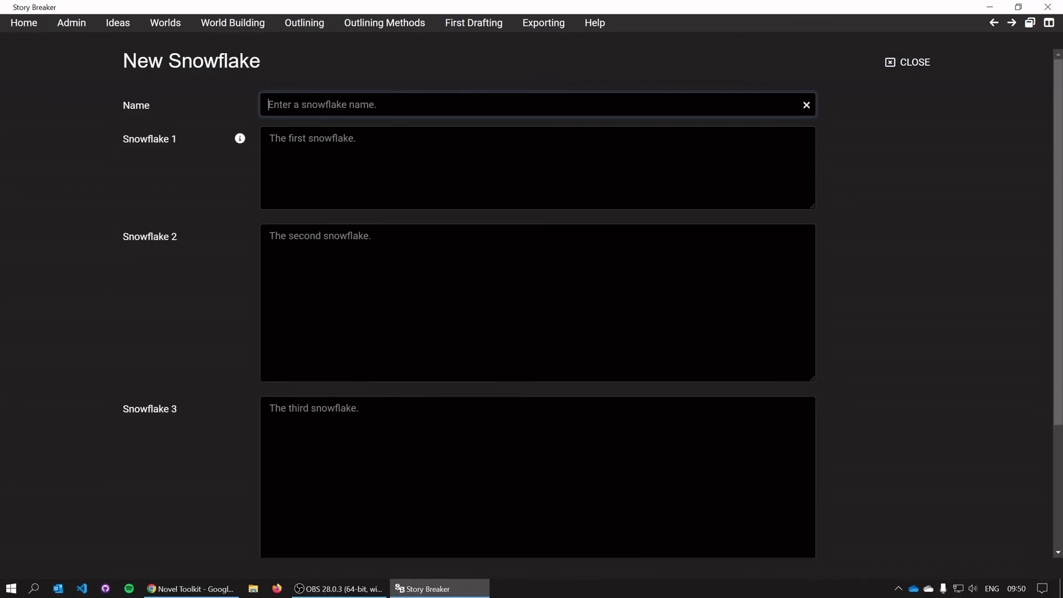
{"action": "type", "text": "Demo Sc"}
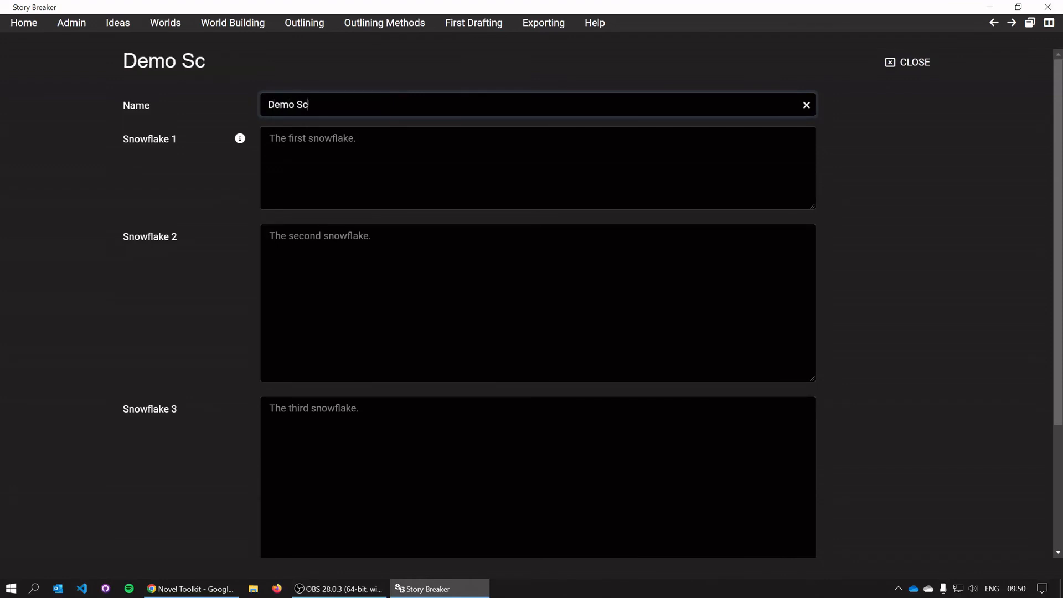
{"action": "key", "text": "BackSpace"}
{"action": "type", "text": "nowflake"}
Enter "The Demo Character has to save the world." as Snowflake 1 of Demo Snowflake and return to the Demo Story page.
{"action": "key", "text": "Tab"}
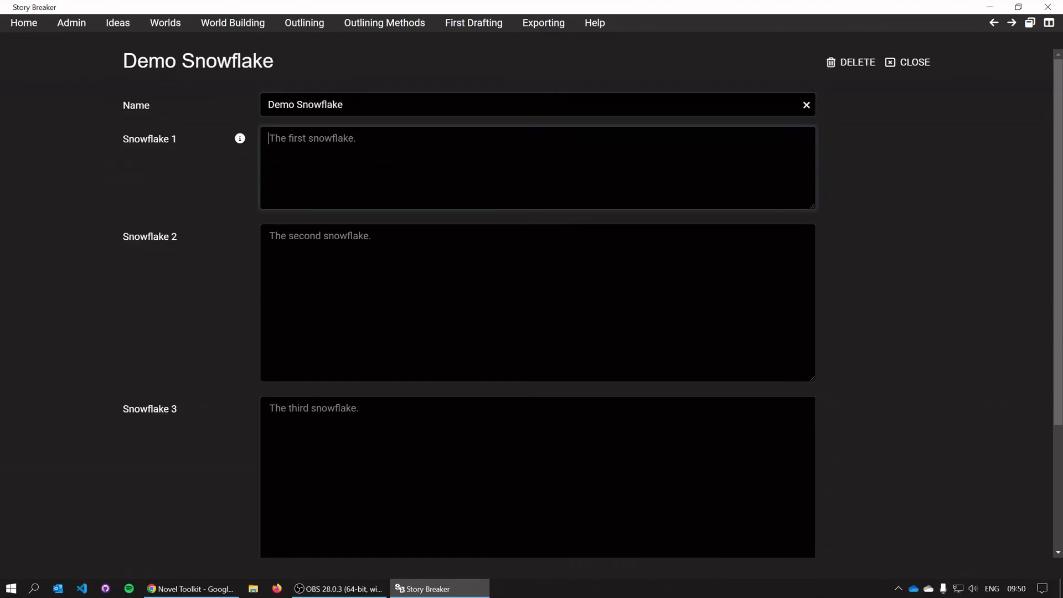
{"action": "type", "text": "The "}
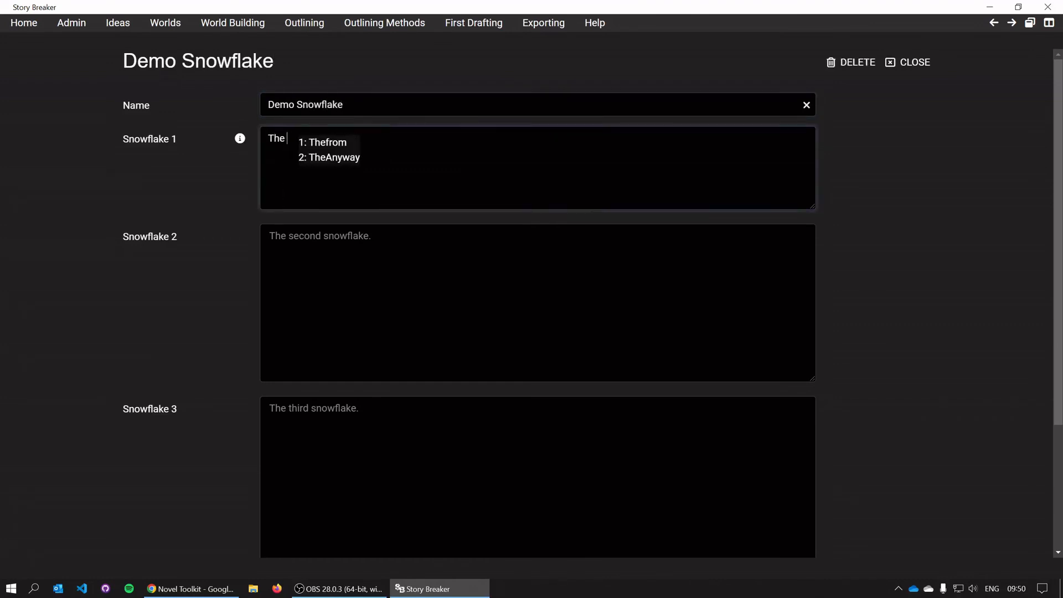
{"action": "type", "text": "Demo Characte"}
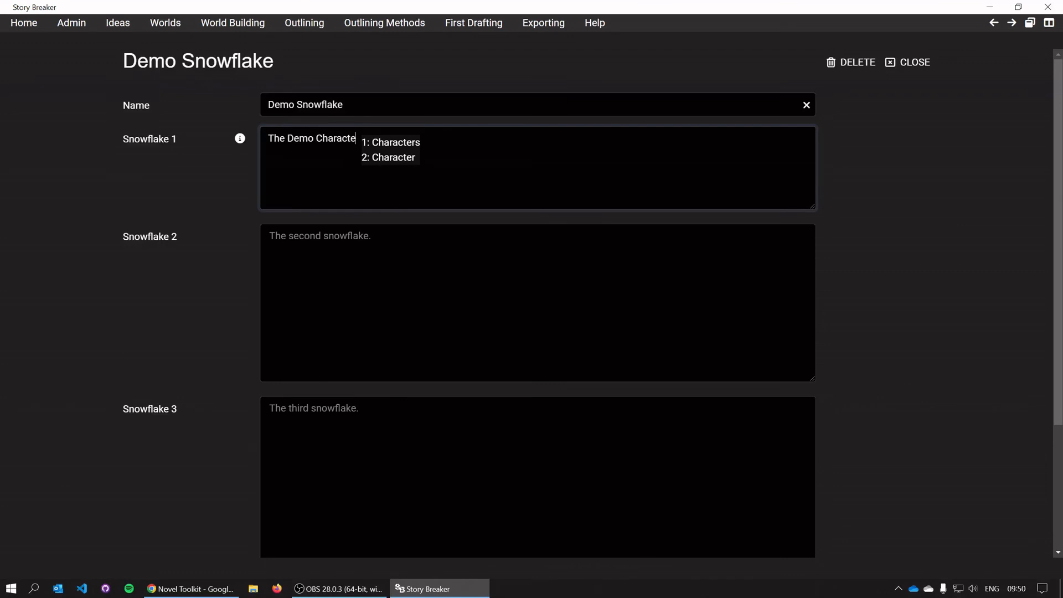
{"action": "type", "text": "r has t"}
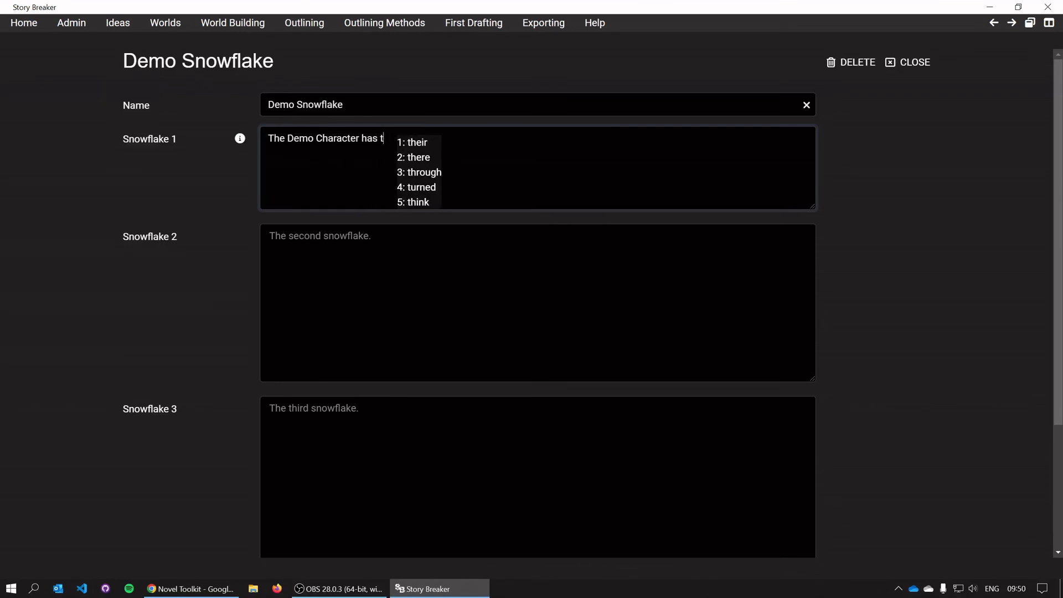
{"action": "type", "text": " to save th"}
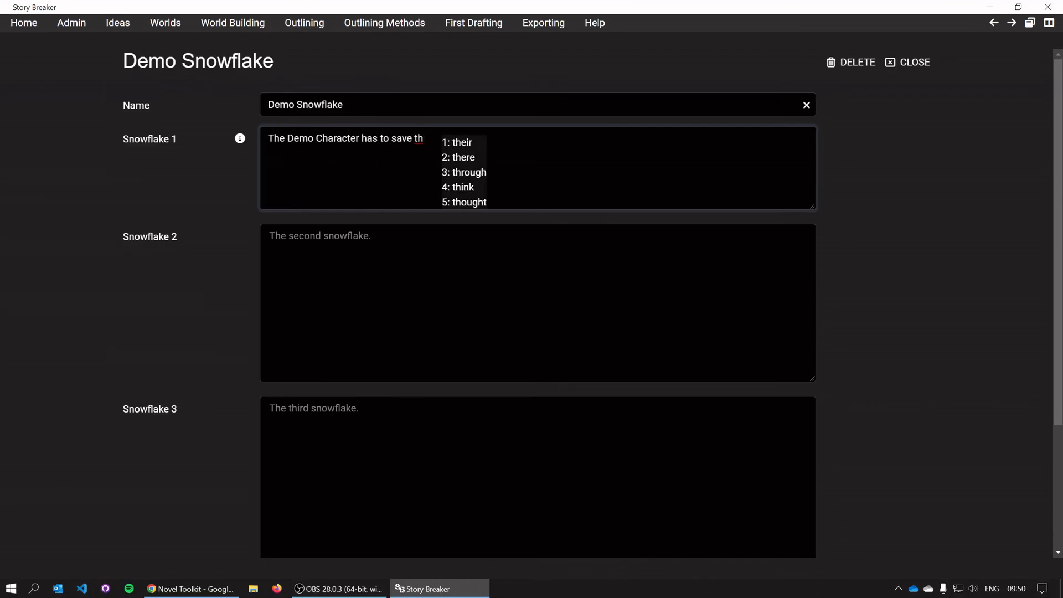
{"action": "type", "text": "e world."}
{"action": "left_click", "coordinate": [536, 238]}
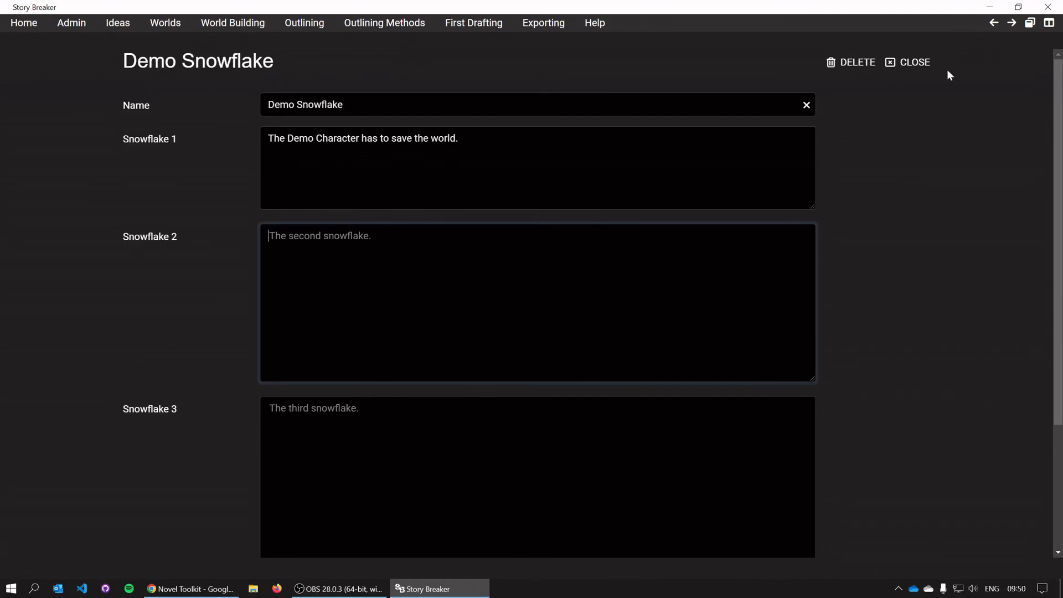
{"action": "left_click", "coordinate": [922, 63]}
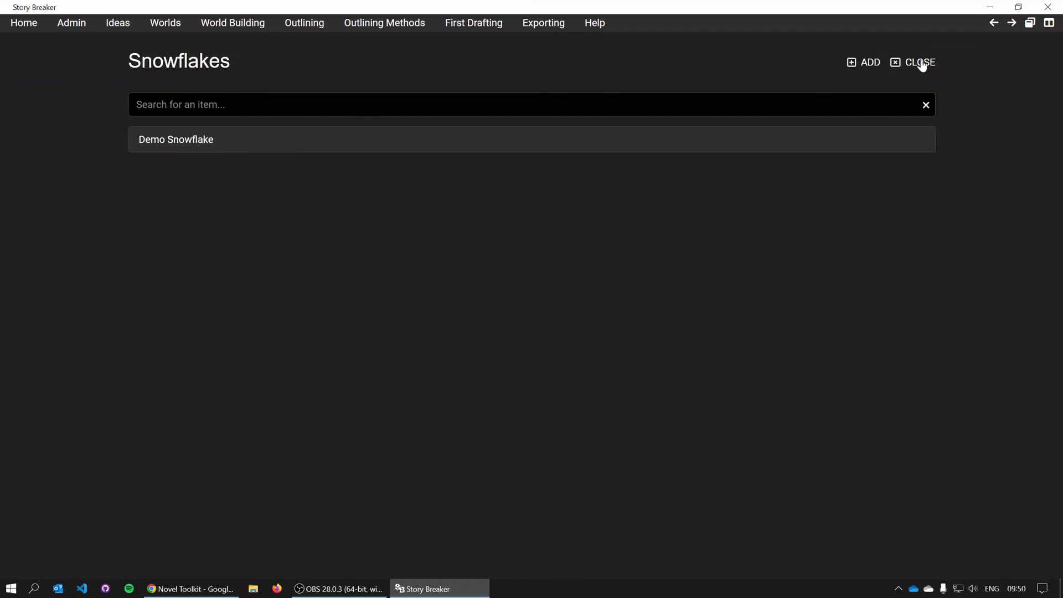
{"action": "left_click", "coordinate": [921, 64]}
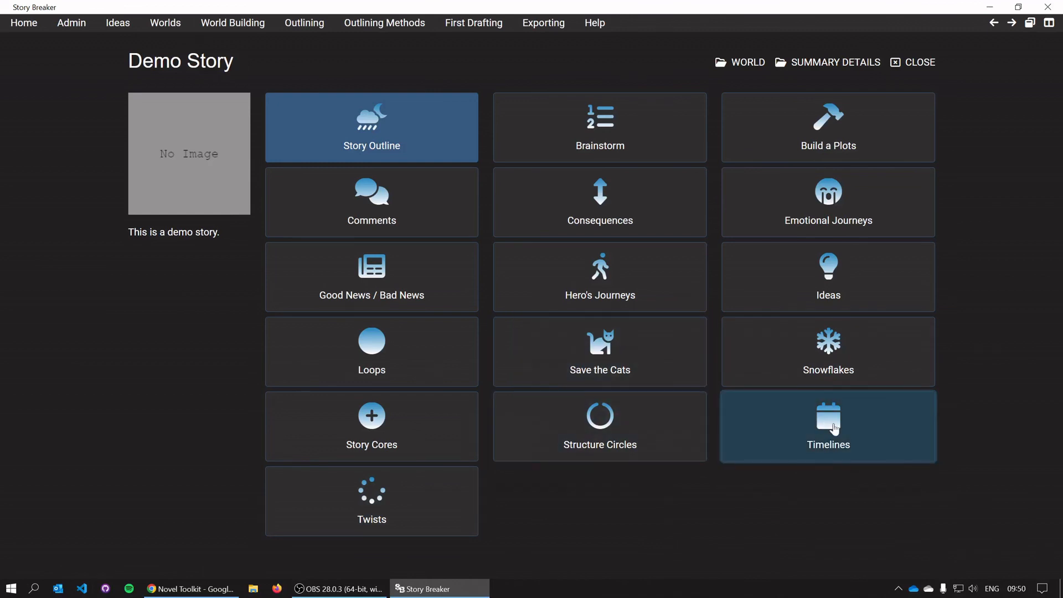
Add a timeline named "Timeline 1" to Demo Story.
{"action": "left_click", "coordinate": [872, 413]}
{"action": "left_click", "coordinate": [856, 61]}
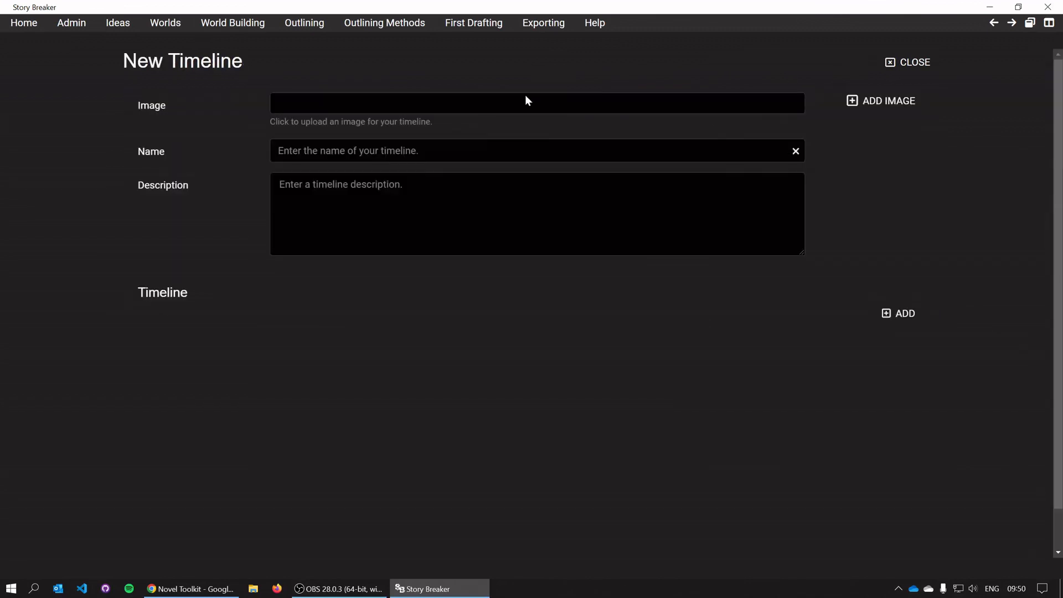
{"action": "type", "text": "Time"}
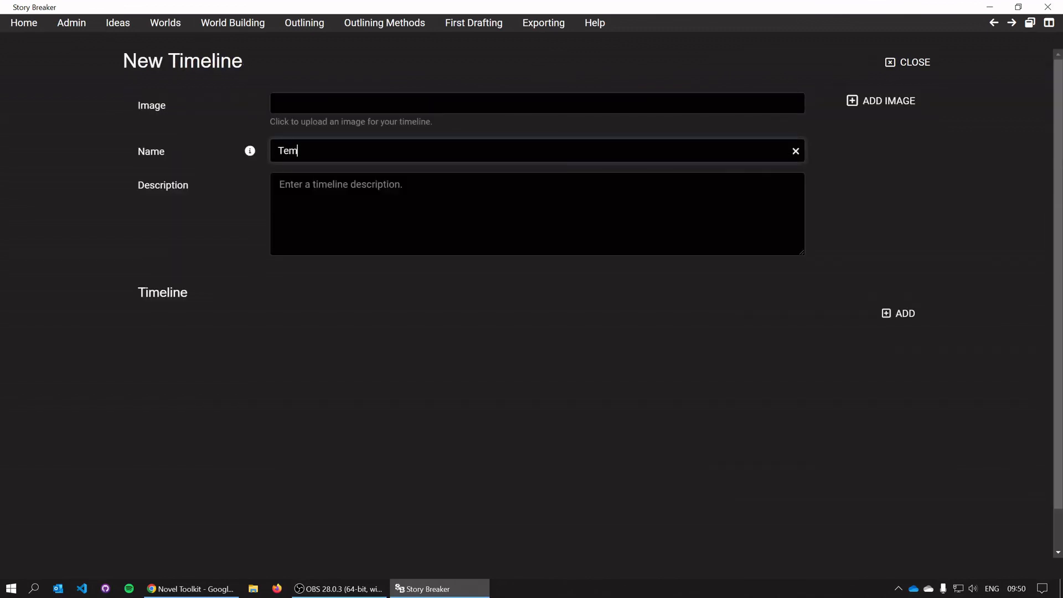
{"action": "key", "text": "BackSpace"}
{"action": "key", "text": "BackSpace"}
{"action": "type", "text": "meline 1"}
{"action": "key", "text": "Tab"}
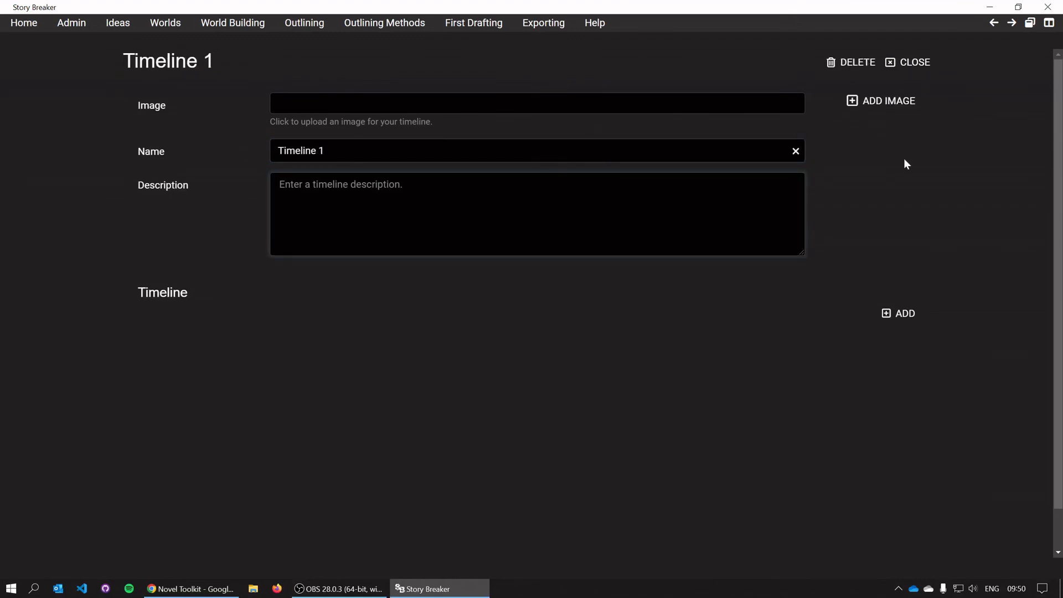
Add twelve days to Timeline 1.
{"action": "left_click", "coordinate": [907, 322]}
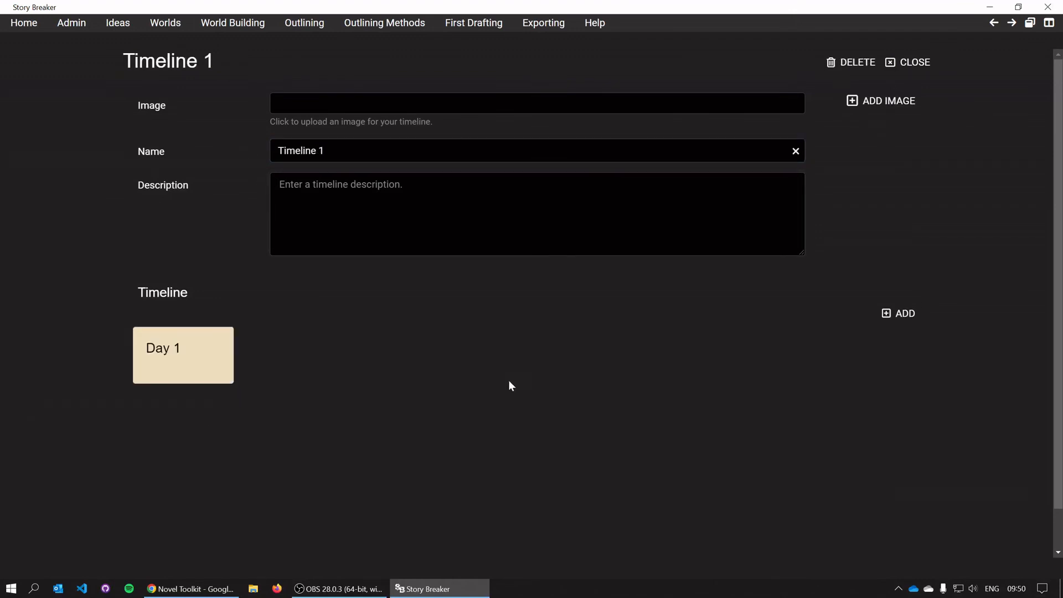
{"action": "triple_click", "coordinate": [898, 322]}
{"action": "triple_click", "coordinate": [899, 323]}
{"action": "triple_click", "coordinate": [900, 319]}
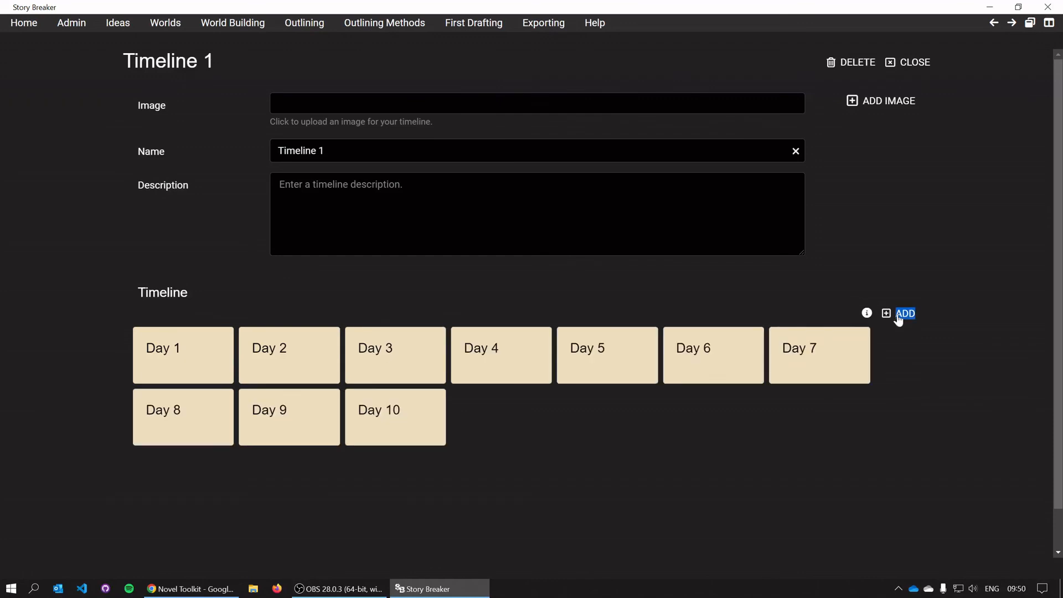
{"action": "double_click", "coordinate": [900, 319]}
Rename the second day "Timeline Day 1", with the description "ssfs" and a Dark Grey background colour.
{"action": "left_click", "coordinate": [302, 369]}
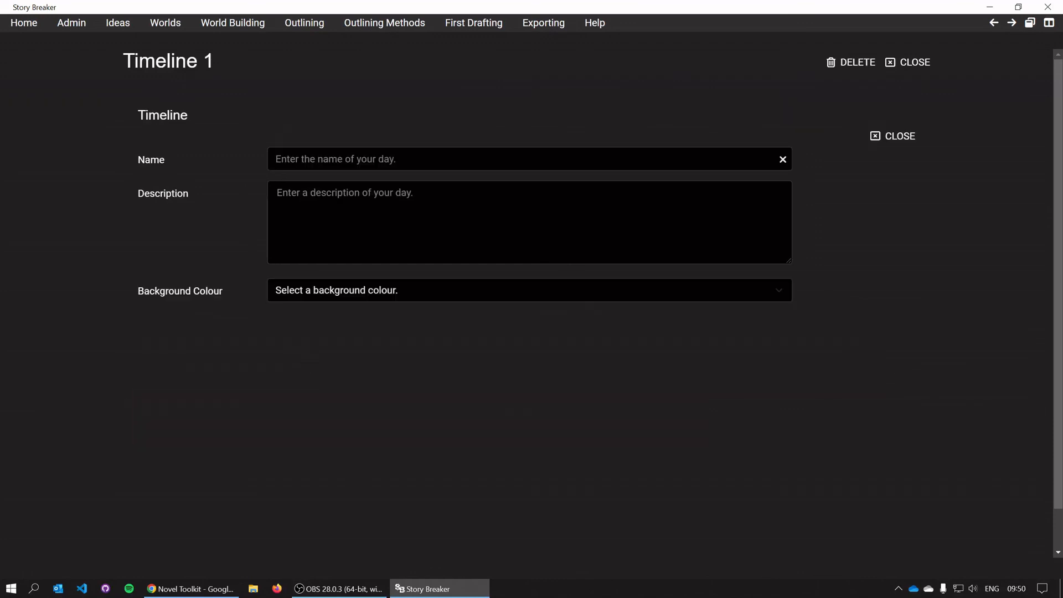
{"action": "type", "text": "Time"}
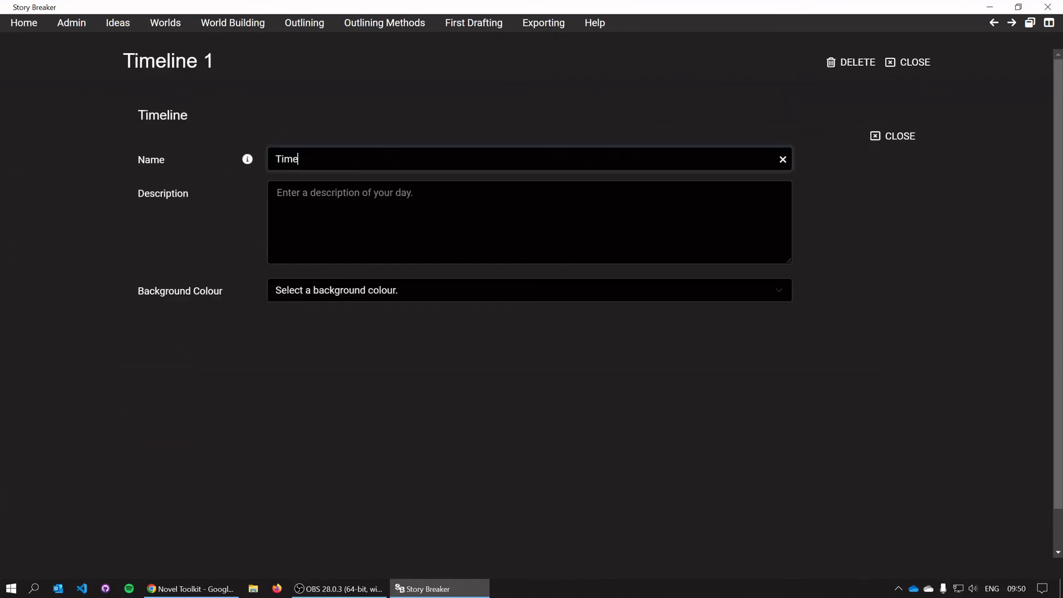
{"action": "type", "text": "line Day 1"}
{"action": "key", "text": "Tab"}
{"action": "type", "text": "ssfs"}
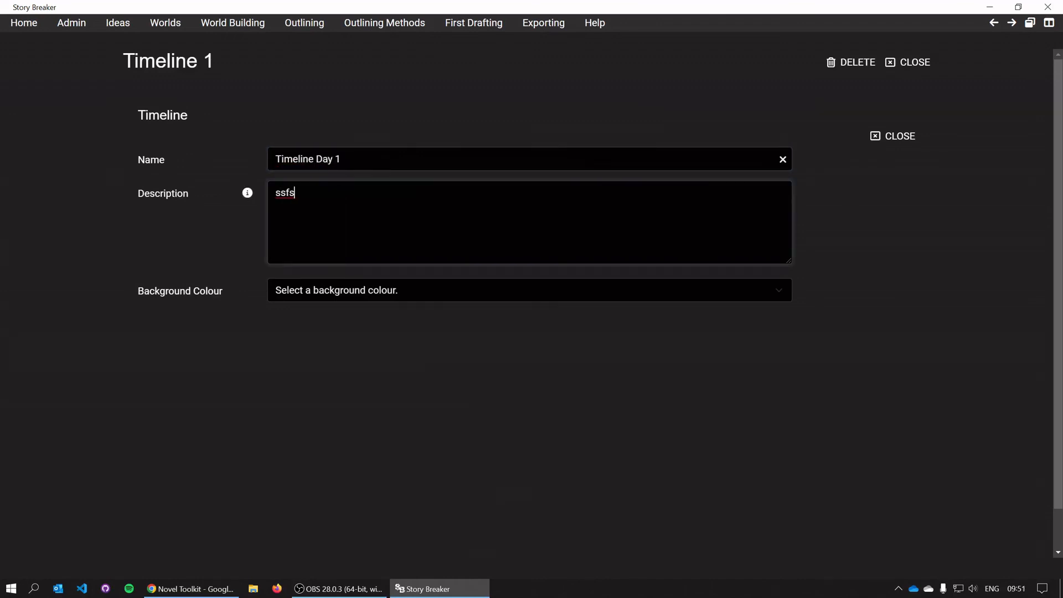
{"action": "left_click", "coordinate": [391, 301]}
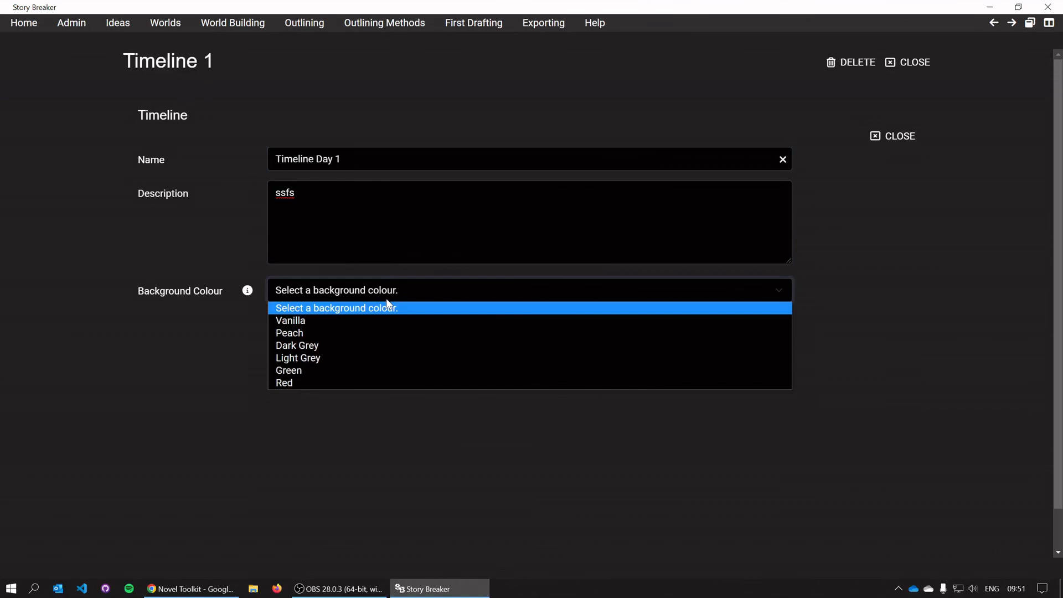
{"action": "left_click", "coordinate": [385, 344]}
{"action": "left_click", "coordinate": [898, 136]}
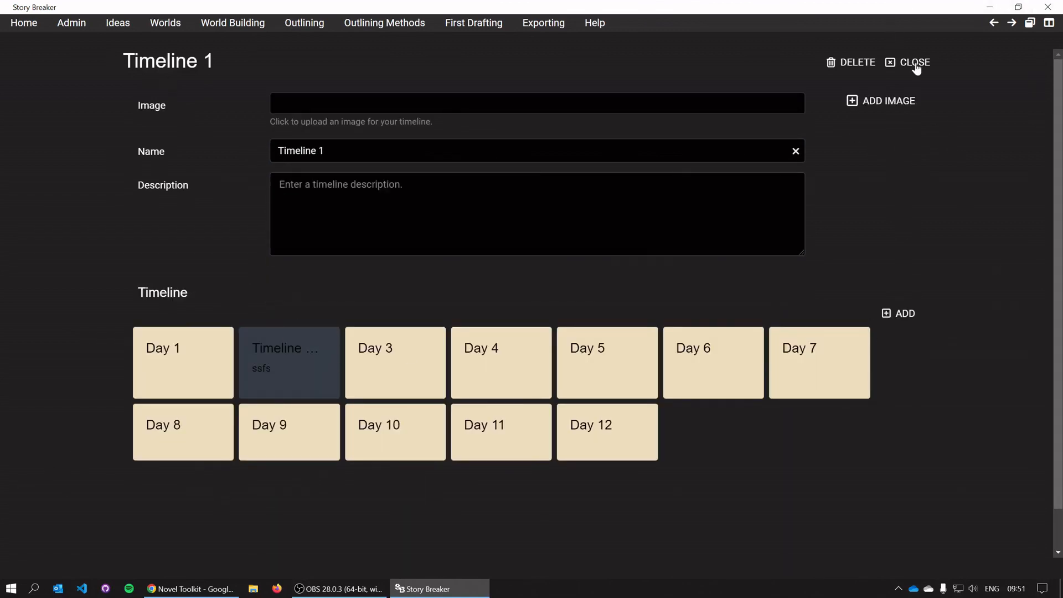
Close Timeline 1 and go back through the story and world pages to the home page.
{"action": "left_click", "coordinate": [919, 64]}
{"action": "left_click", "coordinate": [922, 64]}
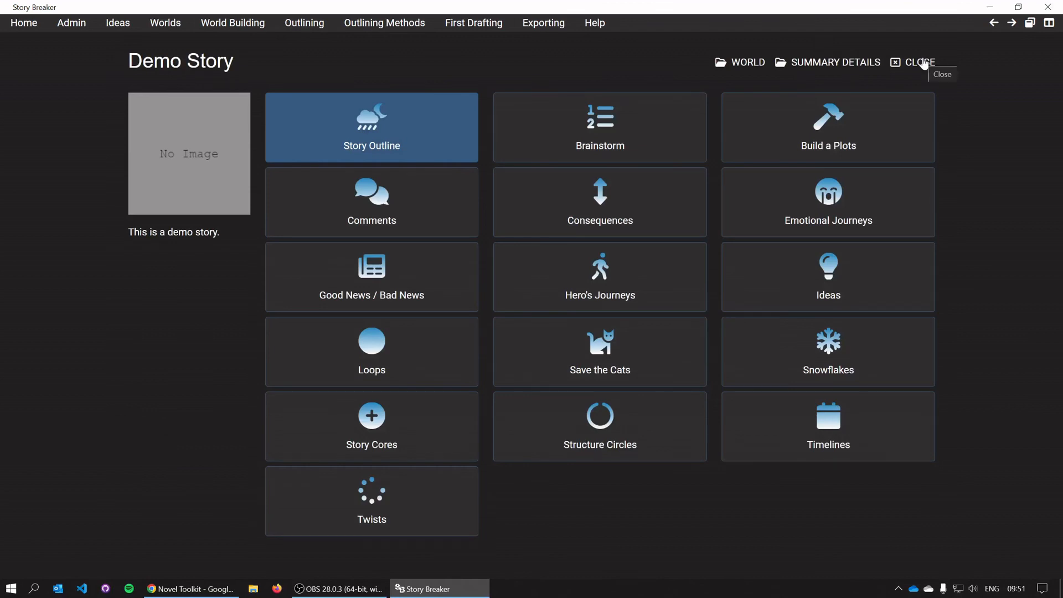
{"action": "left_click", "coordinate": [924, 64]}
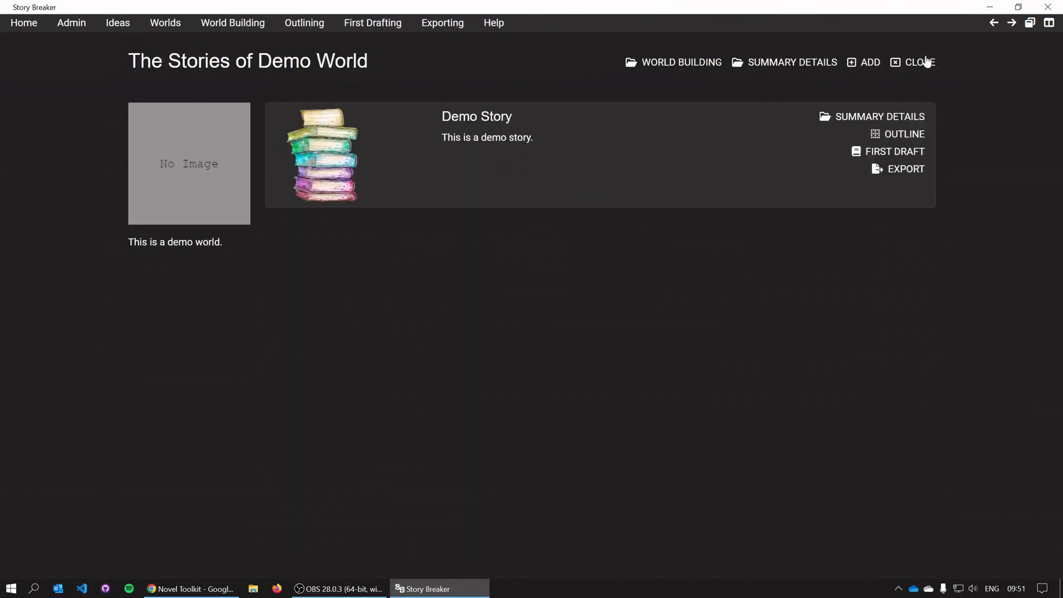
{"action": "left_click", "coordinate": [926, 62]}
{"action": "left_click", "coordinate": [924, 61]}
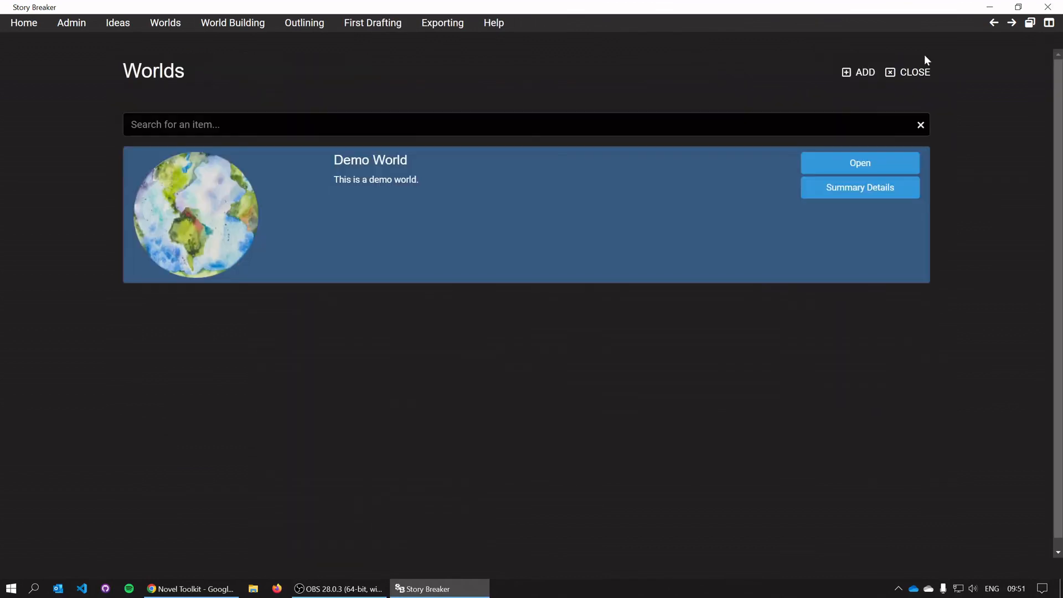
{"action": "left_click", "coordinate": [19, 25]}
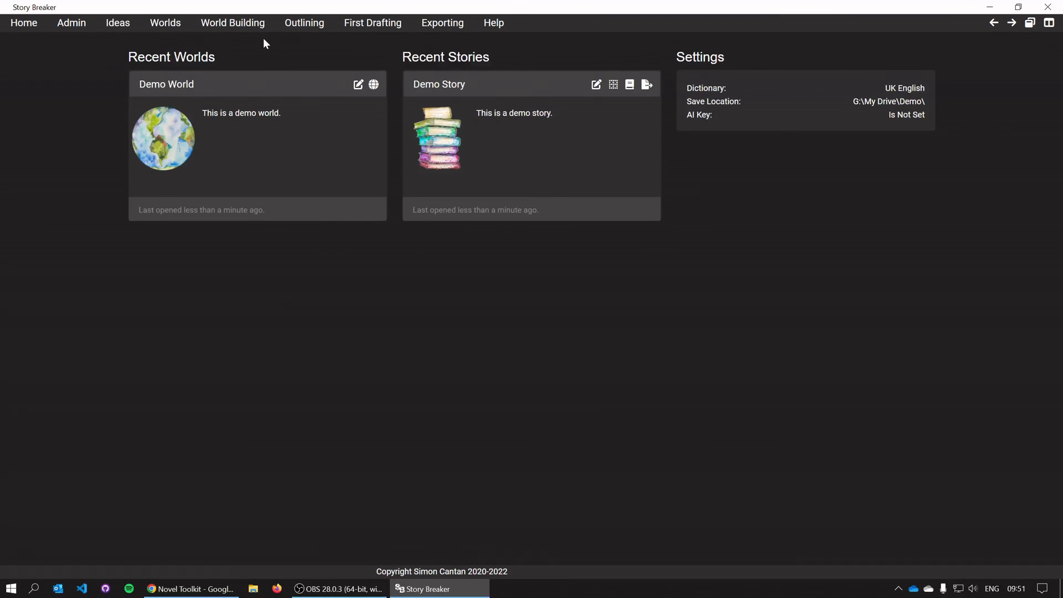
Navigate by way of the Demo World and Demo Story pages to the story's Snowflakes list.
{"action": "left_click", "coordinate": [171, 29]}
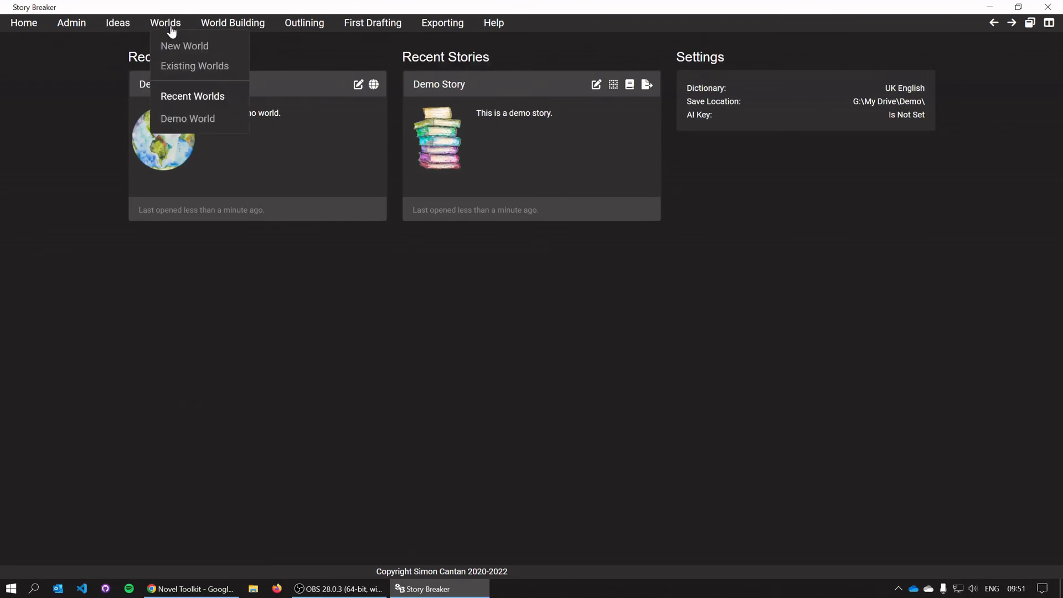
{"action": "left_click", "coordinate": [180, 127]}
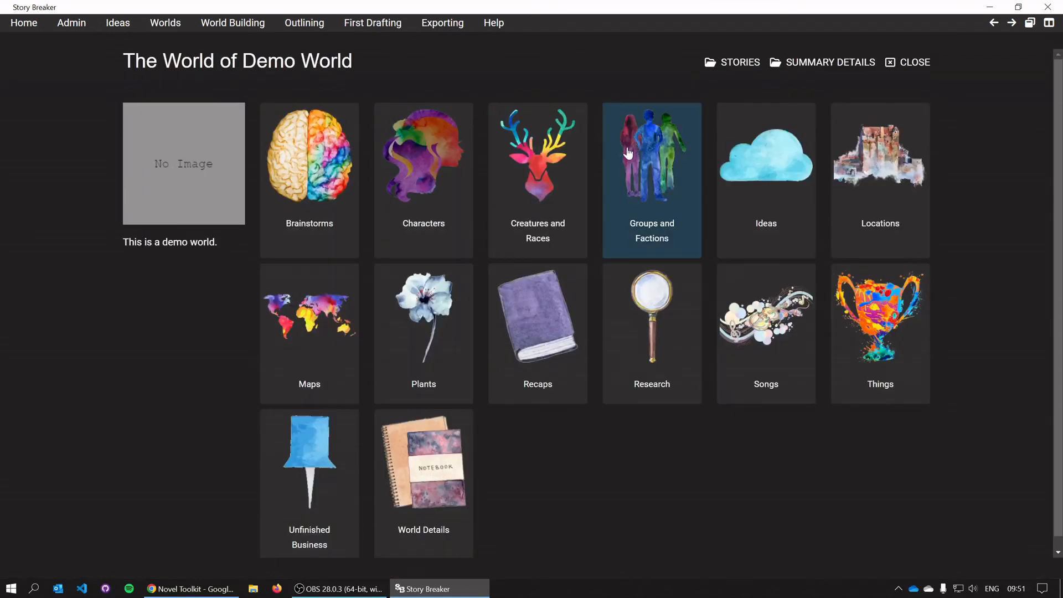
{"action": "left_click", "coordinate": [300, 33]}
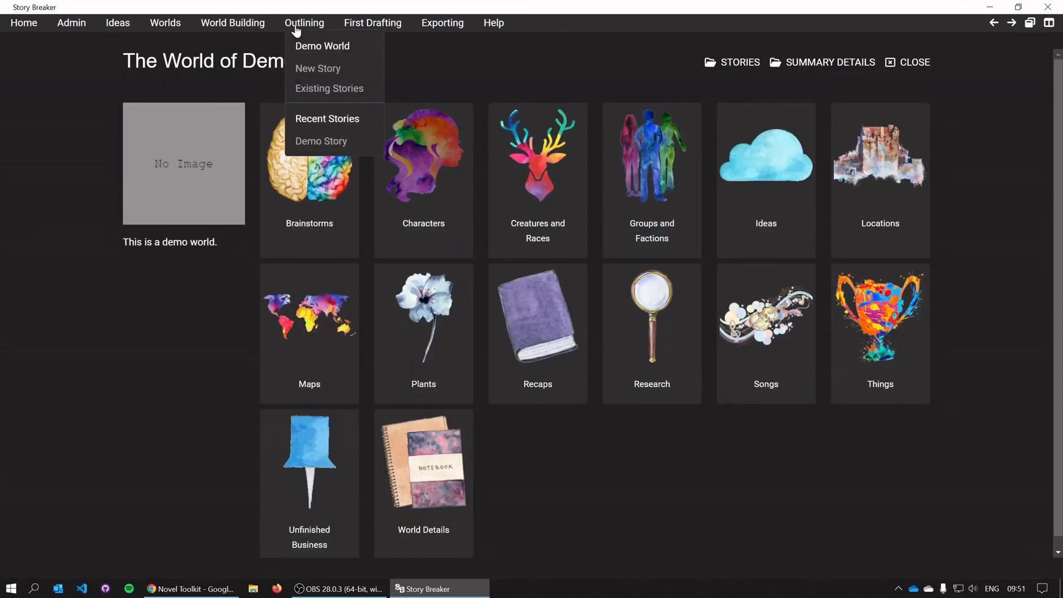
{"action": "left_click", "coordinate": [323, 141]}
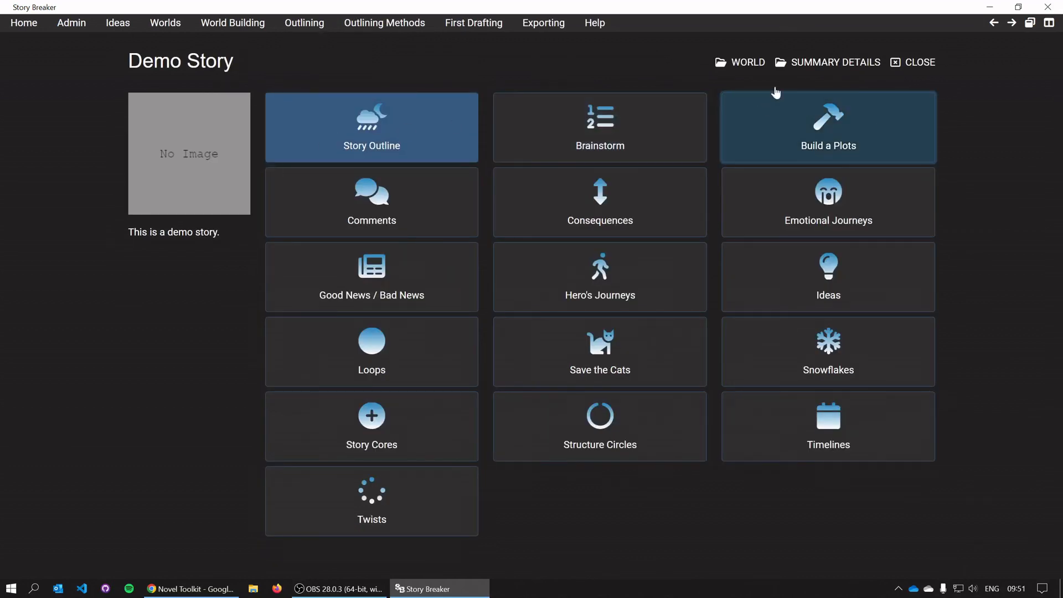
{"action": "left_click", "coordinate": [376, 28]}
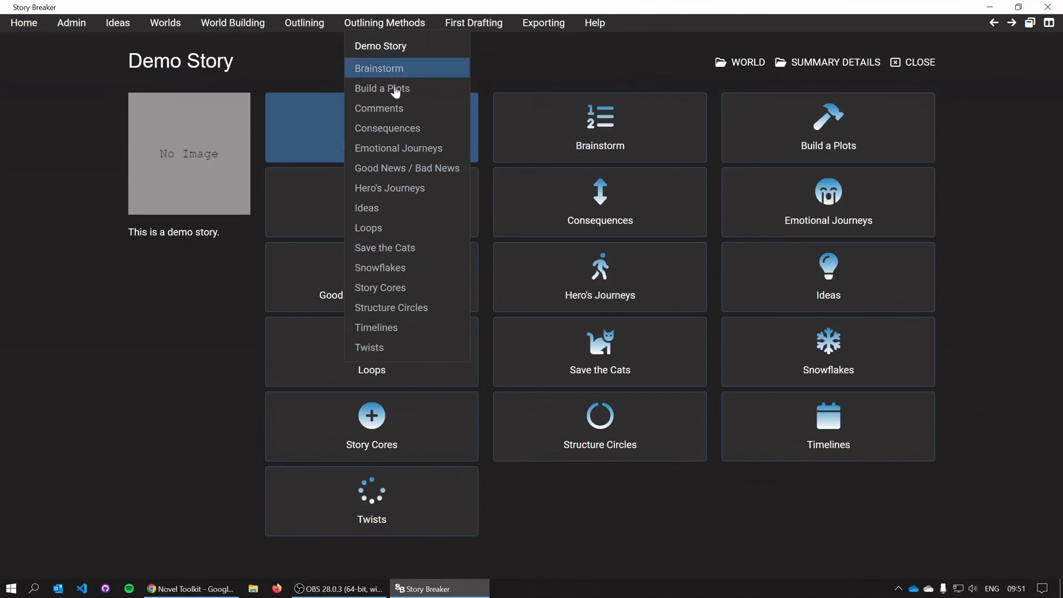
{"action": "left_click", "coordinate": [410, 267]}
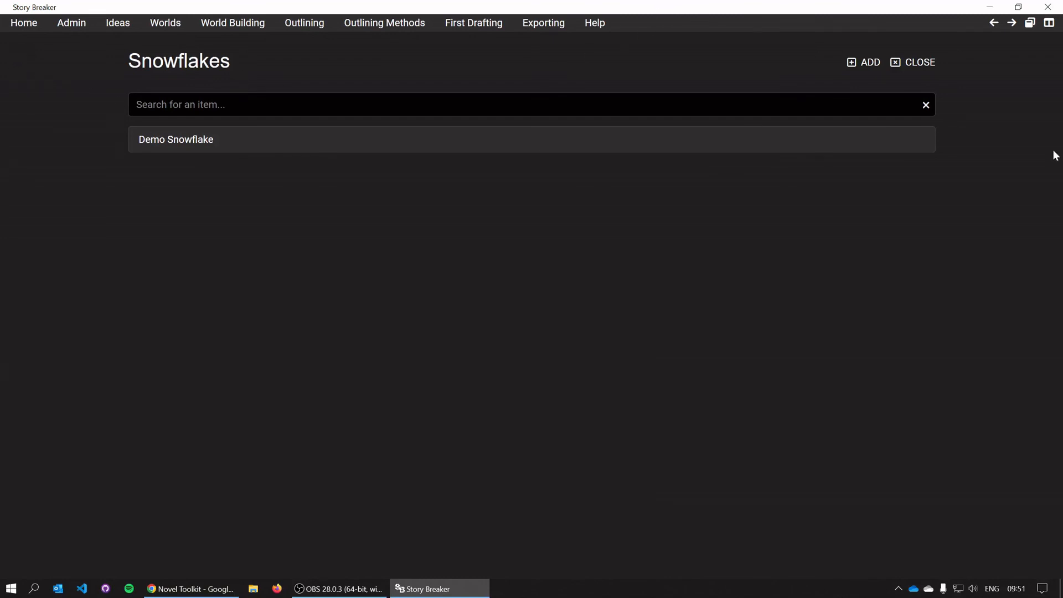
View the first three help tips for the Snowflakes list, and close the tour to return to the home page.
{"action": "left_click", "coordinate": [594, 25]}
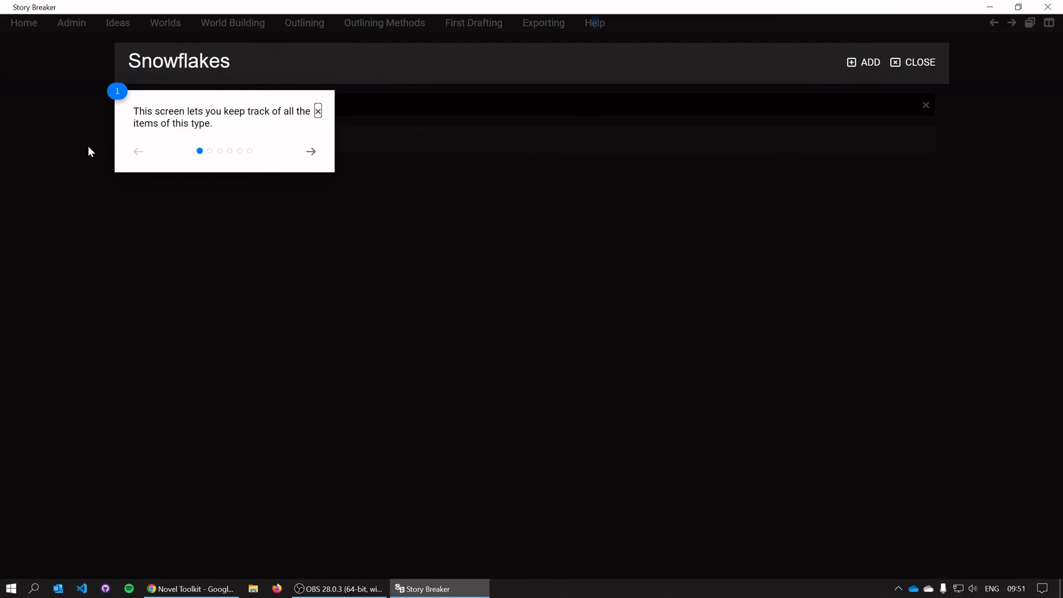
{"action": "left_click", "coordinate": [311, 152]}
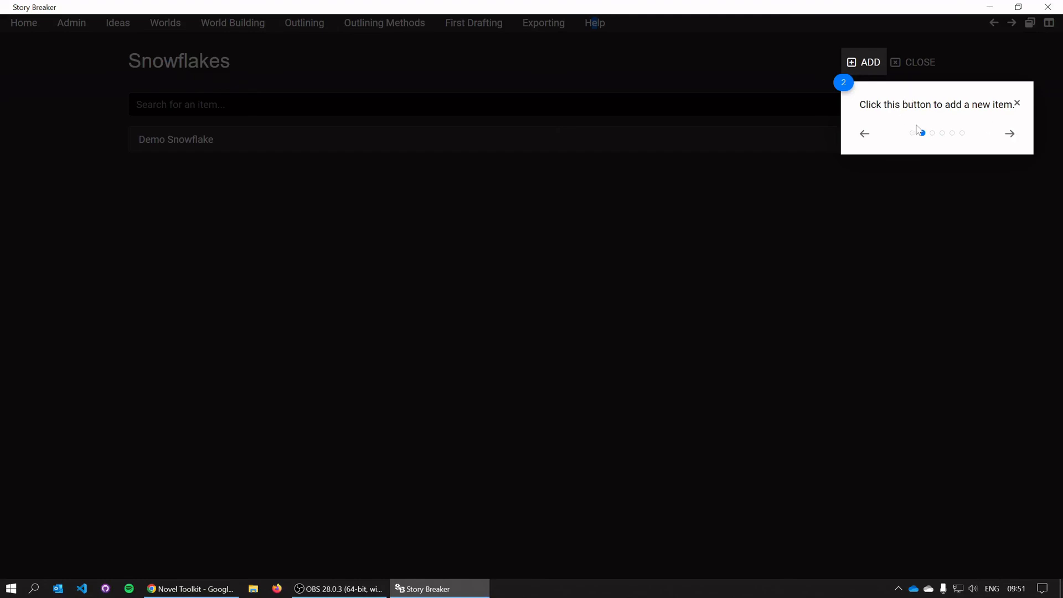
{"action": "left_click", "coordinate": [1011, 135]}
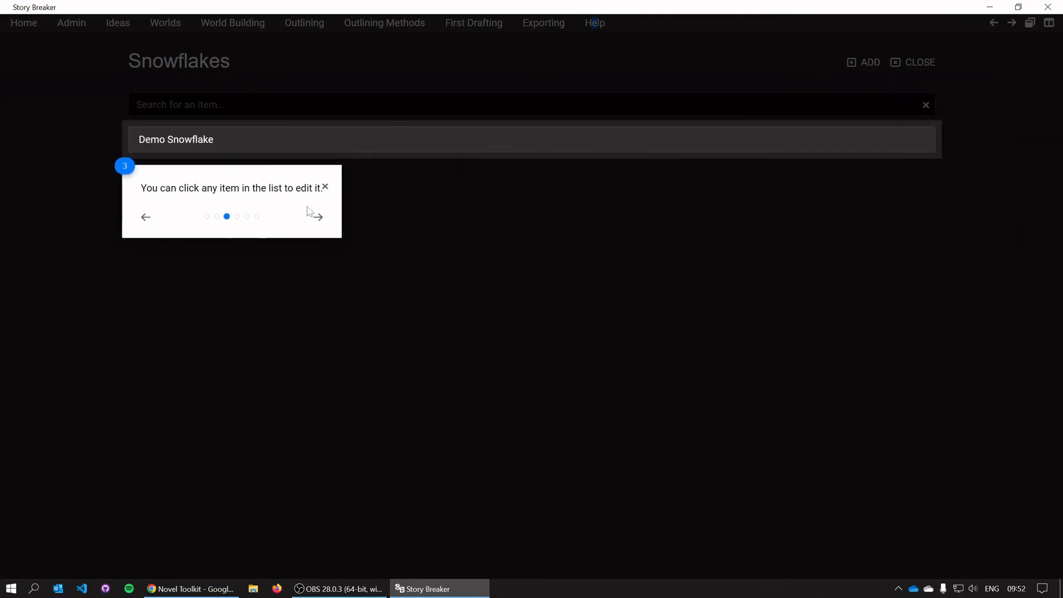
{"action": "left_click", "coordinate": [439, 212]}
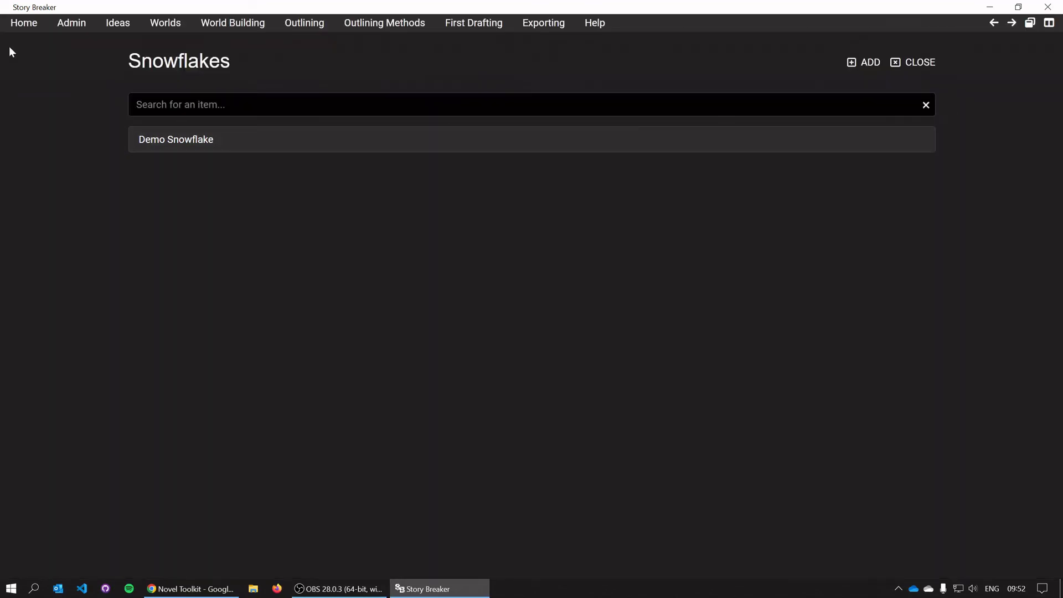
{"action": "left_click", "coordinate": [17, 24]}
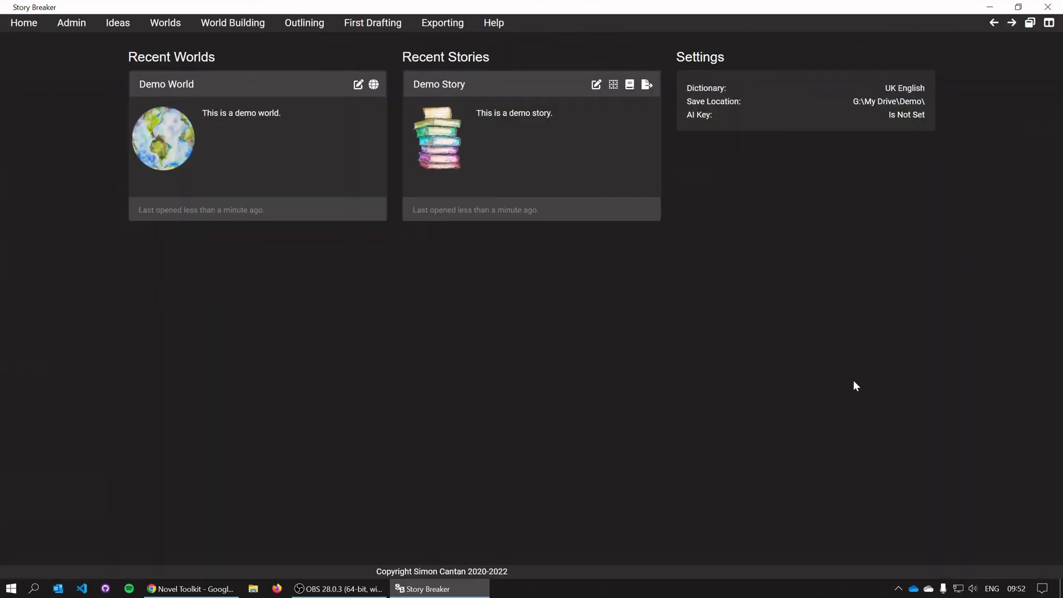